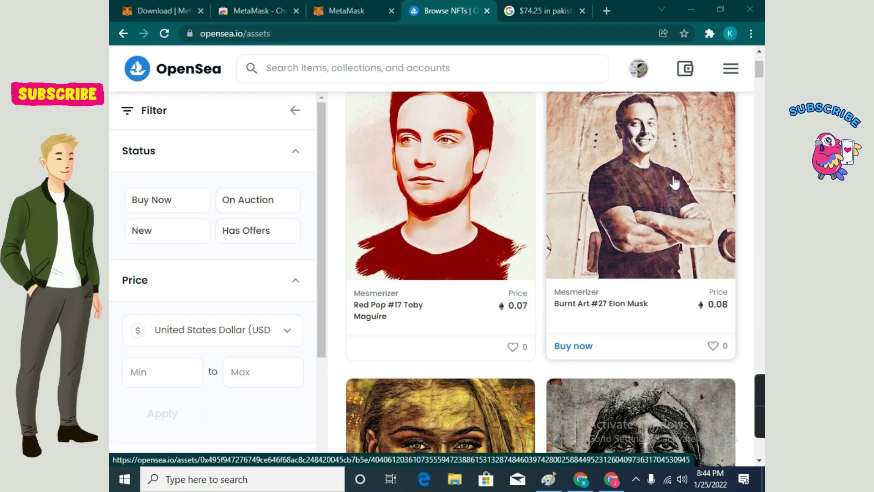
Step: Browse the unfiltered NFT listings, examining each item's artwork, collection name and asking price
scroll(661, 166, down, 1)
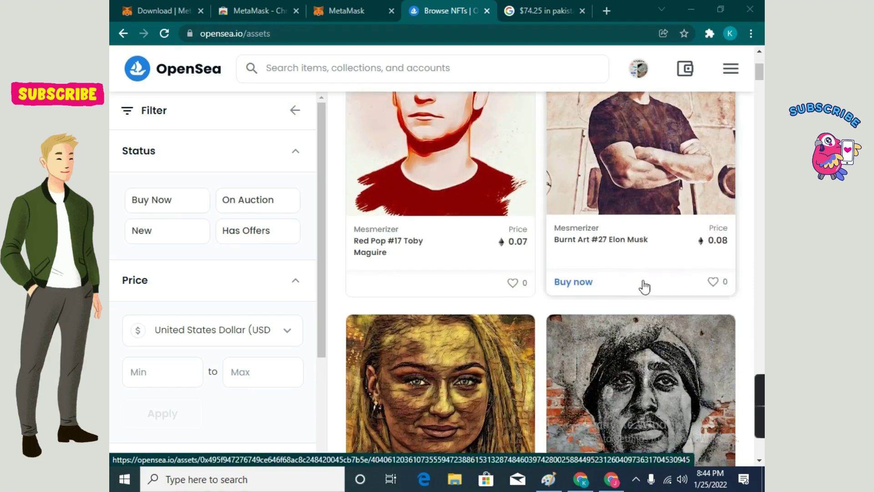
scroll(587, 287, down, 2)
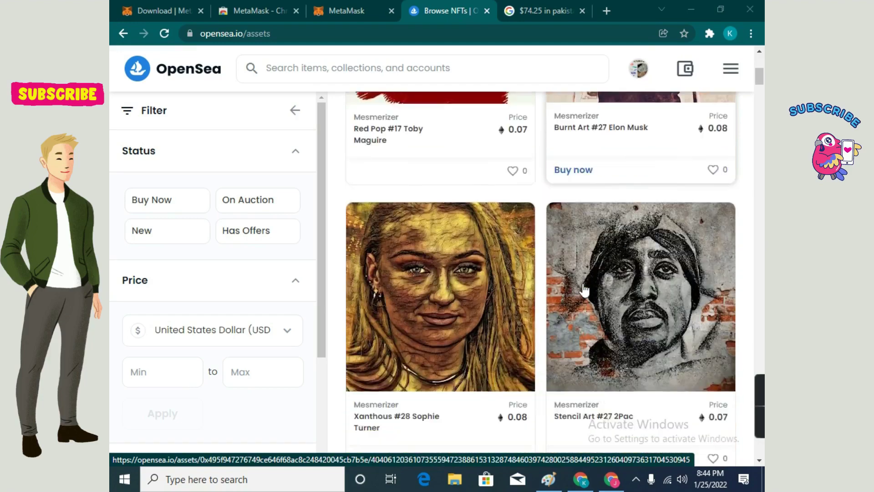
scroll(648, 270, down, 2)
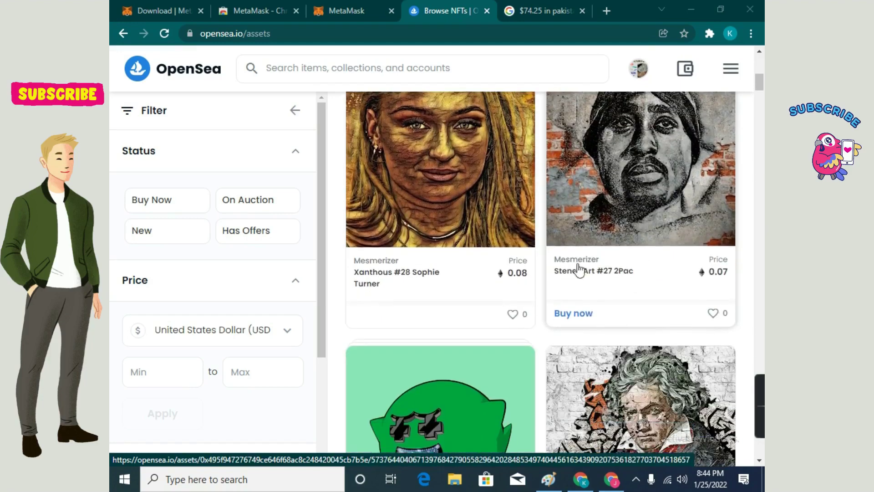
scroll(401, 360, down, 3)
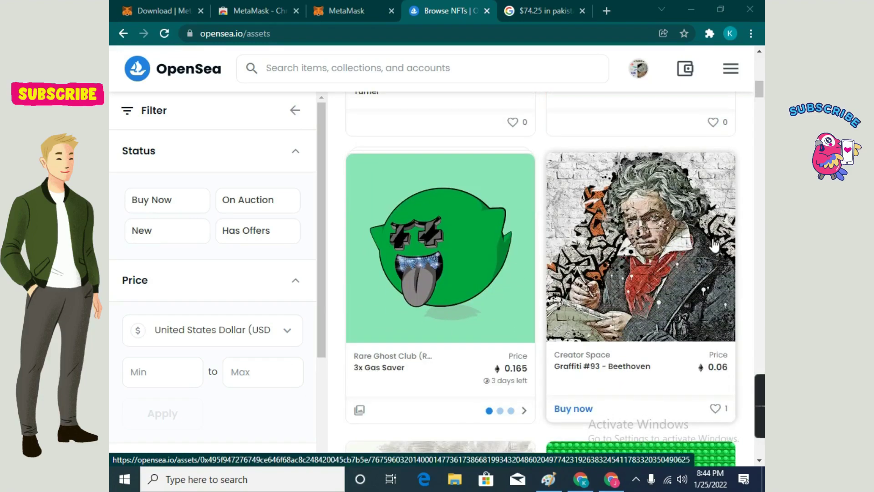
scroll(701, 251, down, 4)
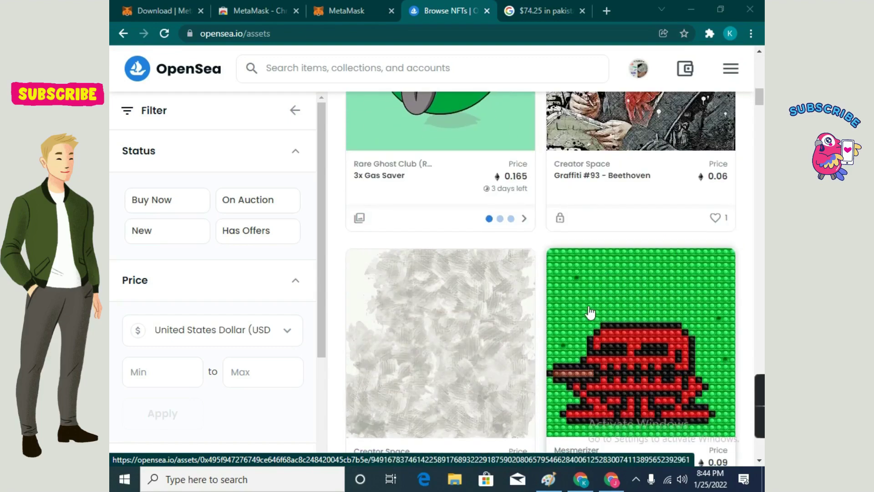
scroll(578, 314, down, 3)
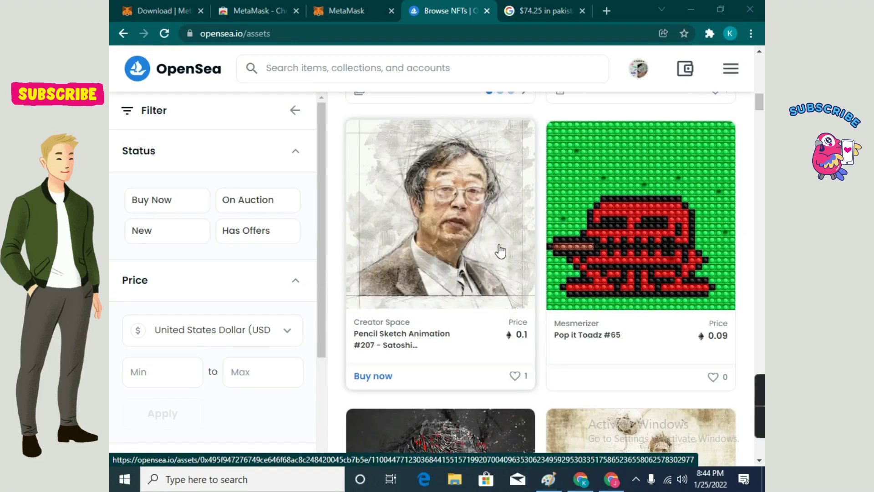
scroll(499, 250, down, 3)
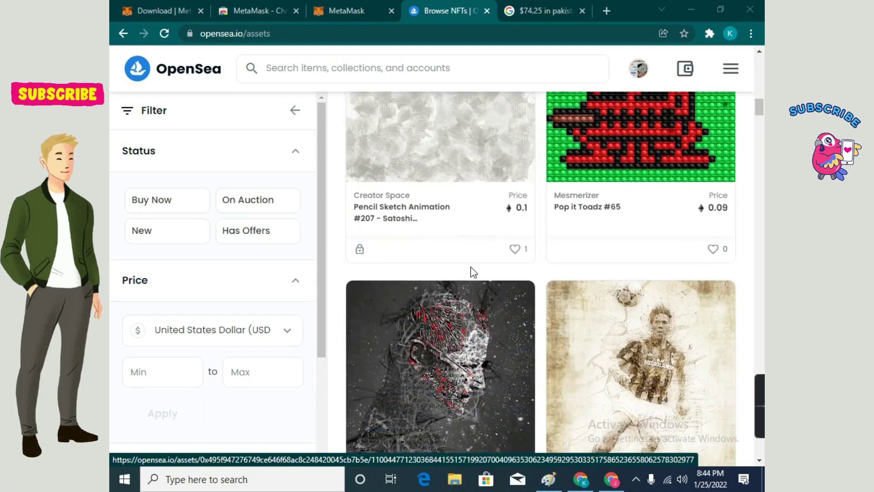
scroll(472, 271, down, 3)
scroll(605, 273, down, 3)
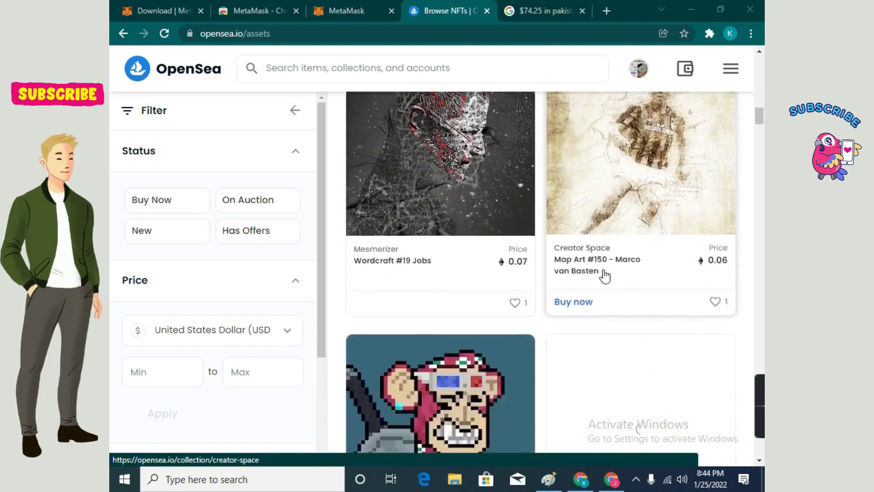
scroll(447, 355, down, 5)
scroll(523, 197, up, 14)
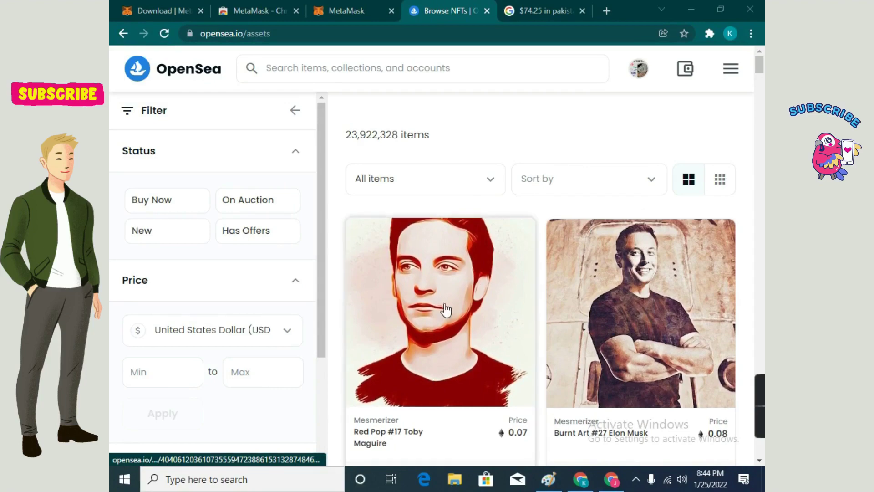
Step: Review the NFT listings again from Red Pop #17 through Wordcraft #19 and The War Ape 4606, comparing artwork styles and prices
scroll(437, 310, down, 3)
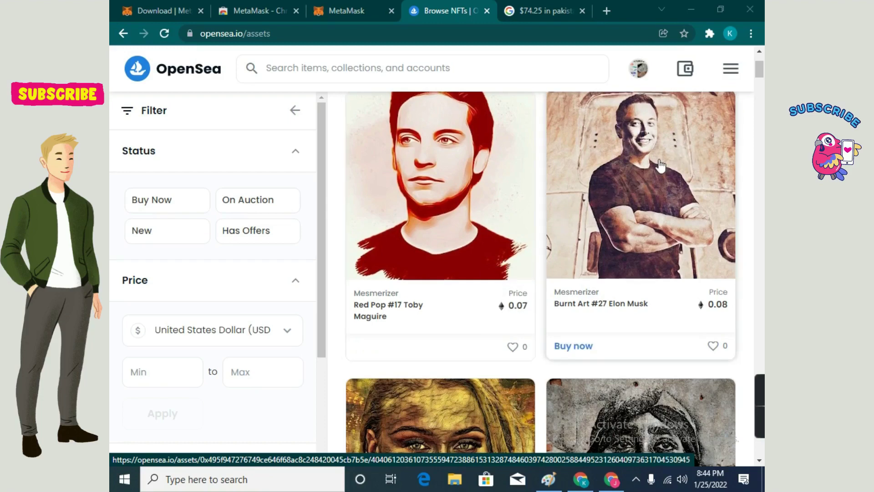
scroll(655, 169, down, 2)
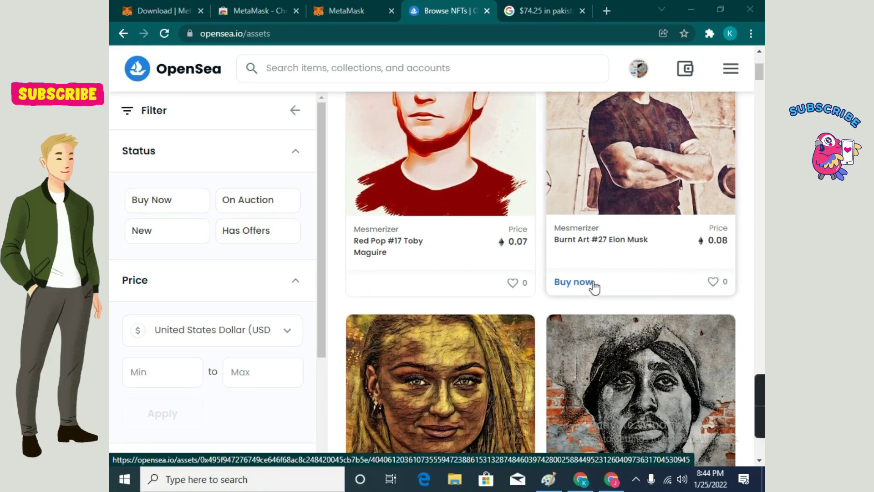
scroll(584, 289, down, 3)
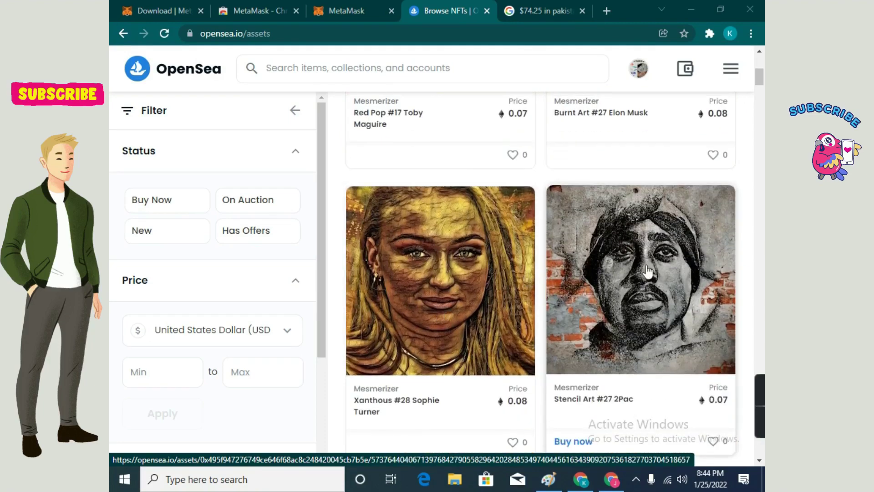
scroll(641, 273, down, 1)
scroll(714, 245, down, 5)
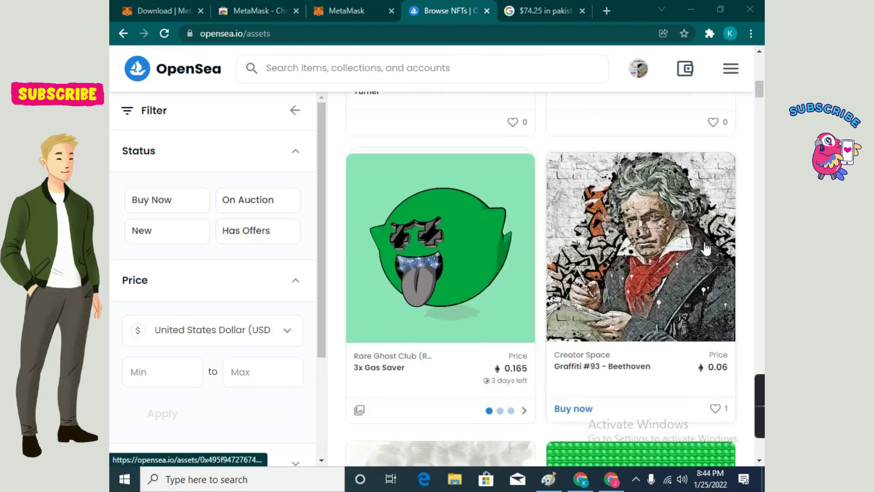
scroll(394, 351, down, 5)
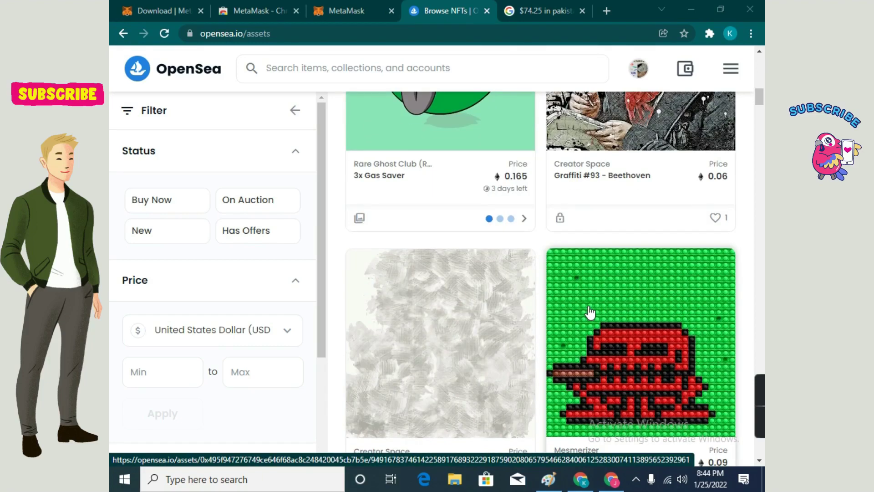
scroll(588, 312, down, 3)
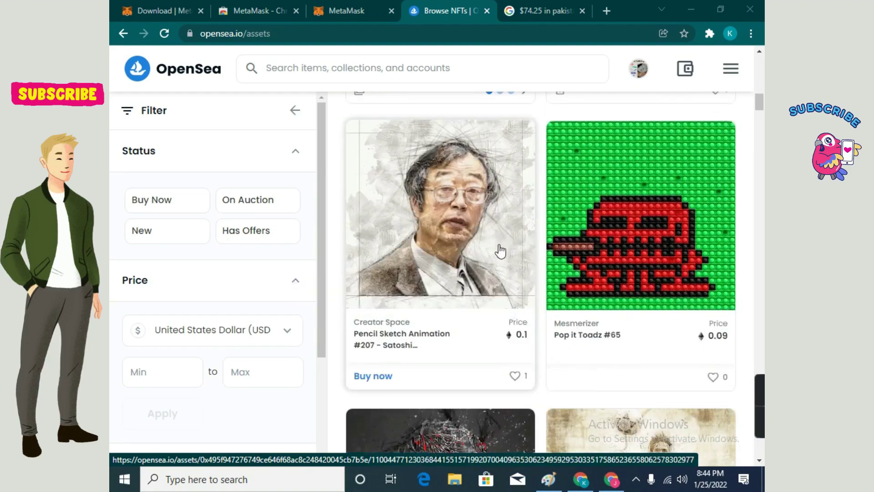
scroll(501, 250, down, 3)
scroll(456, 294, down, 3)
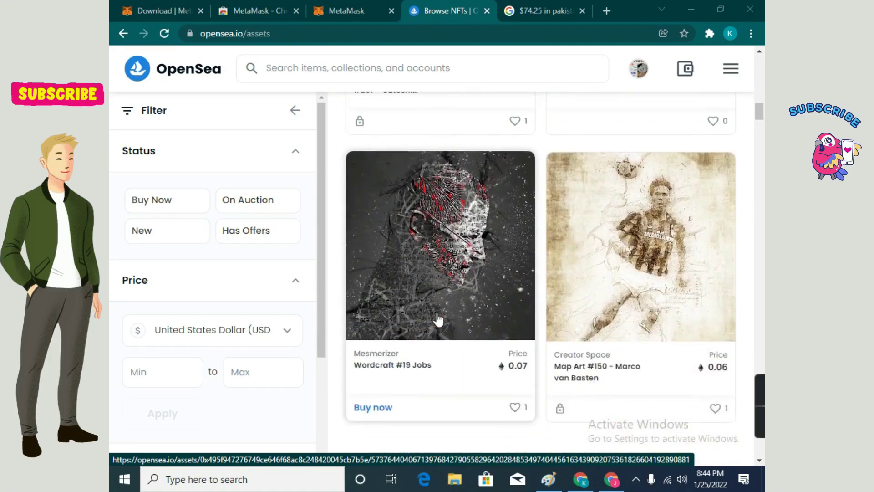
scroll(619, 270, down, 6)
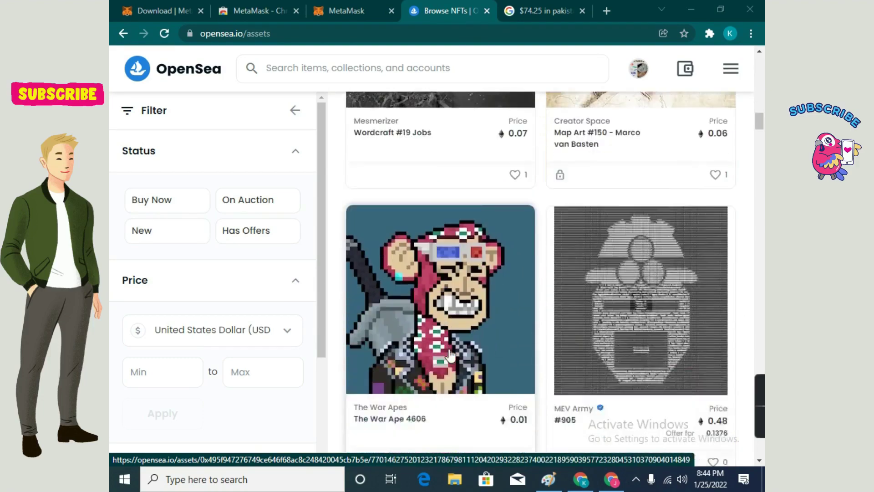
scroll(512, 248, up, 10)
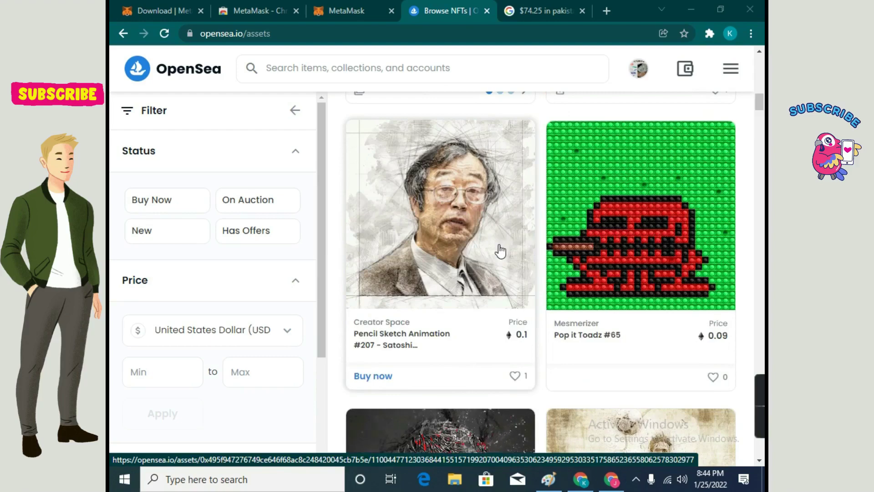
scroll(501, 249, down, 3)
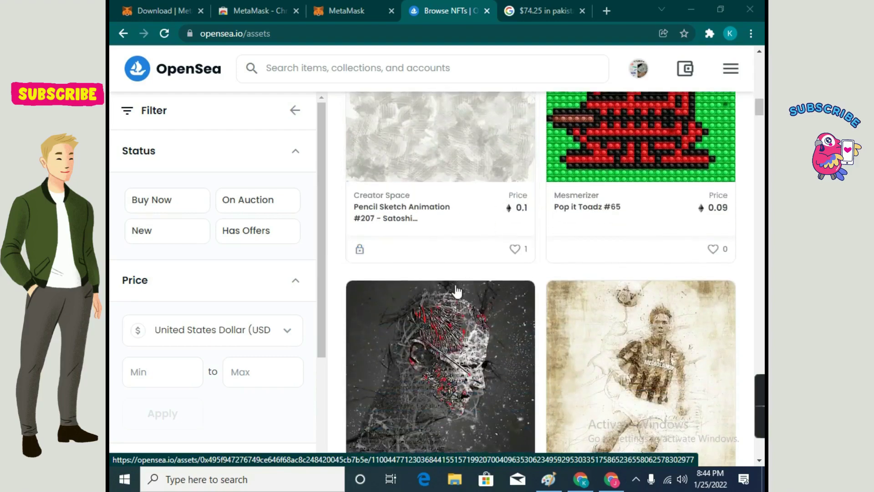
scroll(450, 300, down, 3)
scroll(616, 269, down, 3)
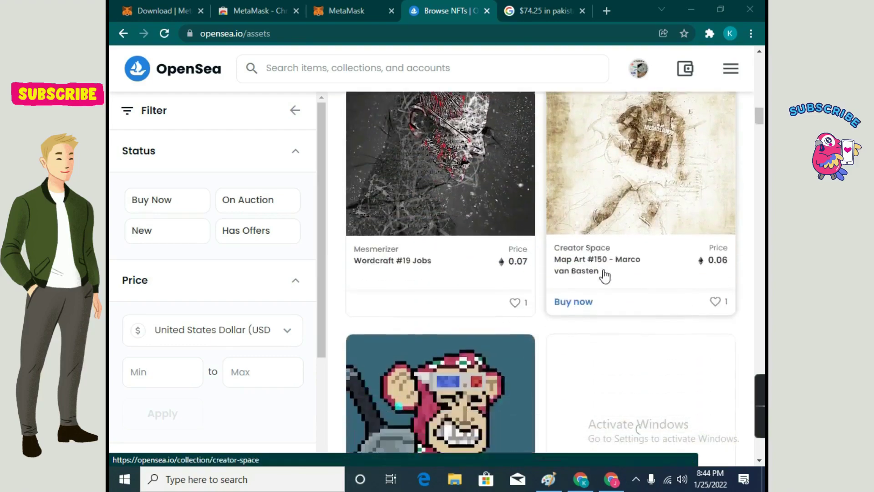
scroll(450, 355, down, 4)
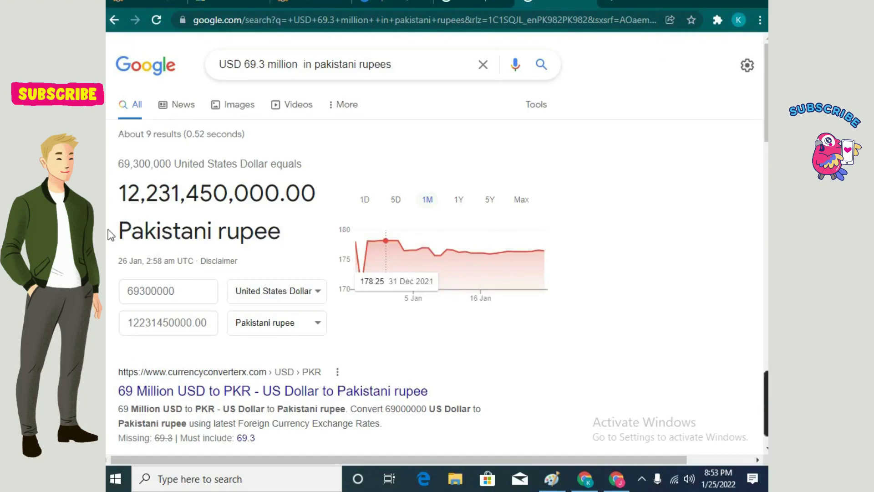
Step: Highlight the Pakistani rupee amount in the Google conversion result for USD 69.3 million
drag(196, 202, 319, 200)
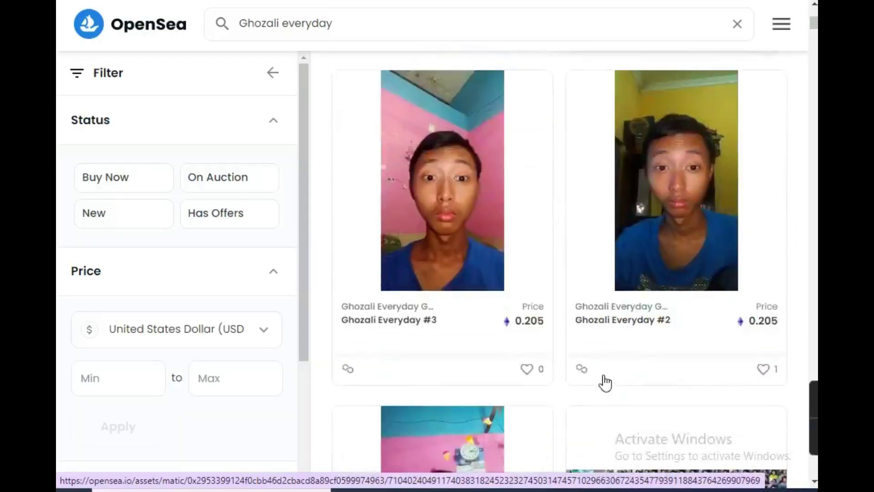
Step: Examine the OpenSea search results for Ghozali everyday, looking over the selfie NFTs and their prices
scroll(604, 383, down, 3)
scroll(605, 383, down, 10)
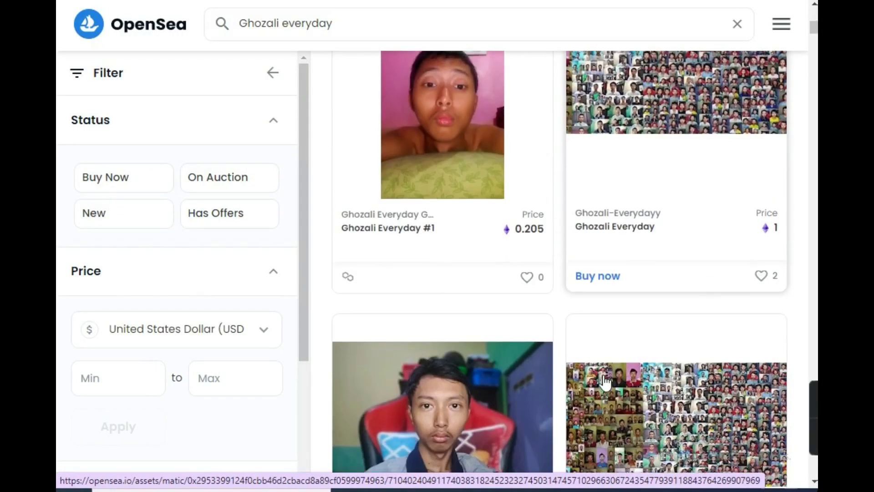
scroll(604, 382, down, 5)
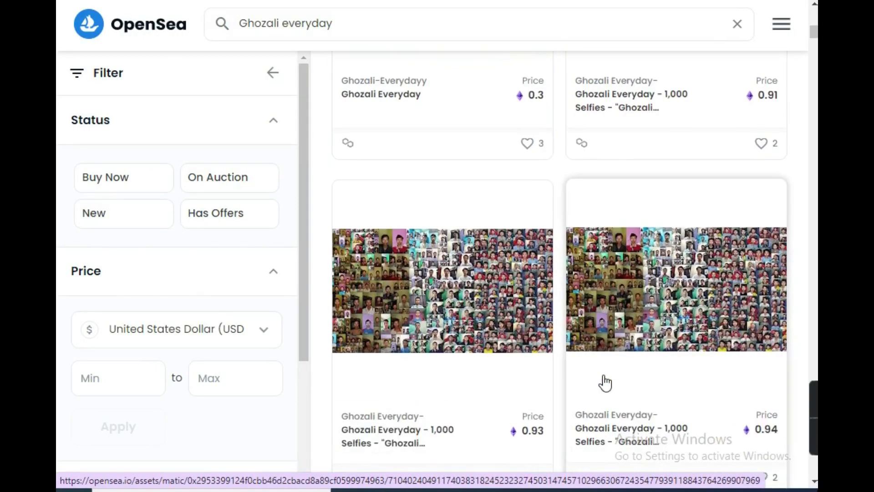
scroll(604, 383, down, 10)
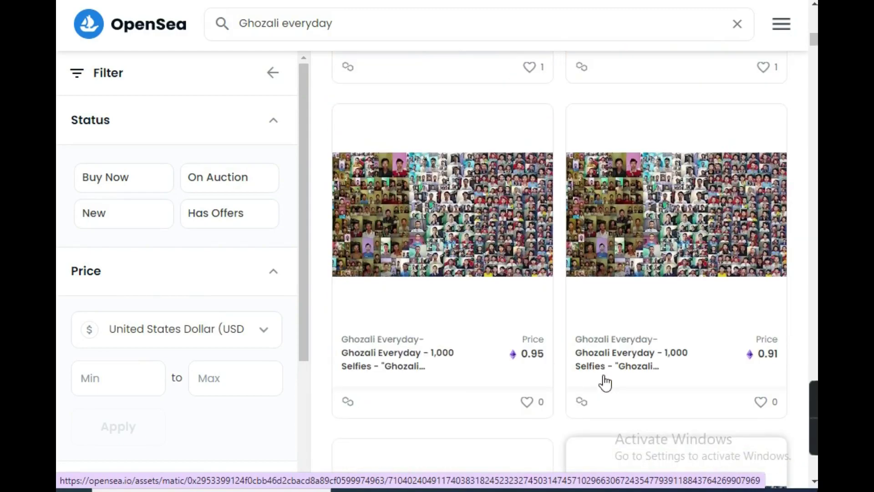
scroll(605, 382, down, 15)
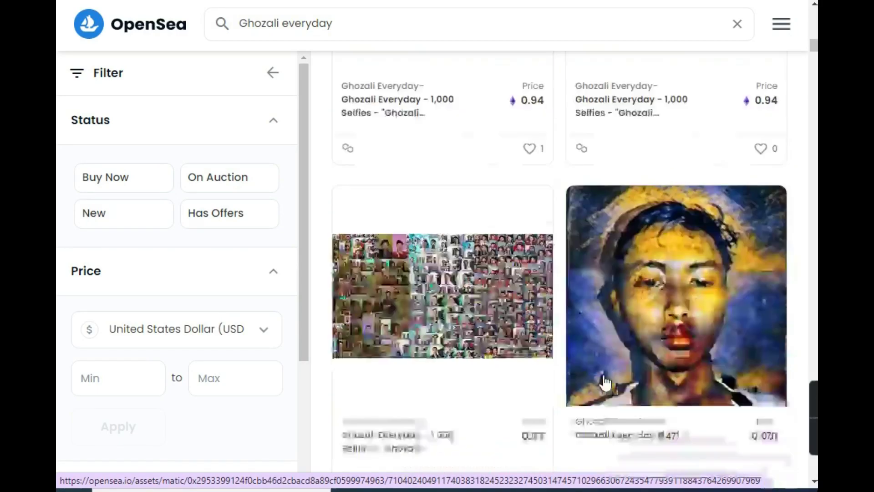
scroll(605, 383, down, 15)
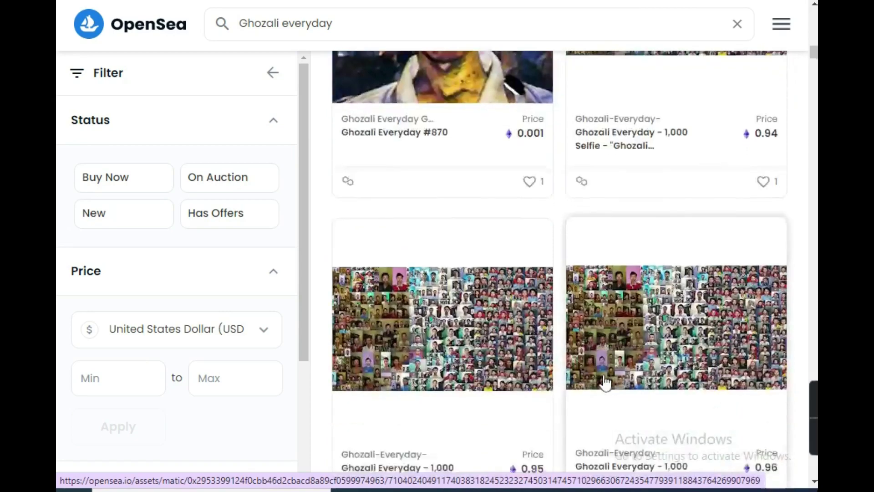
scroll(605, 382, down, 20)
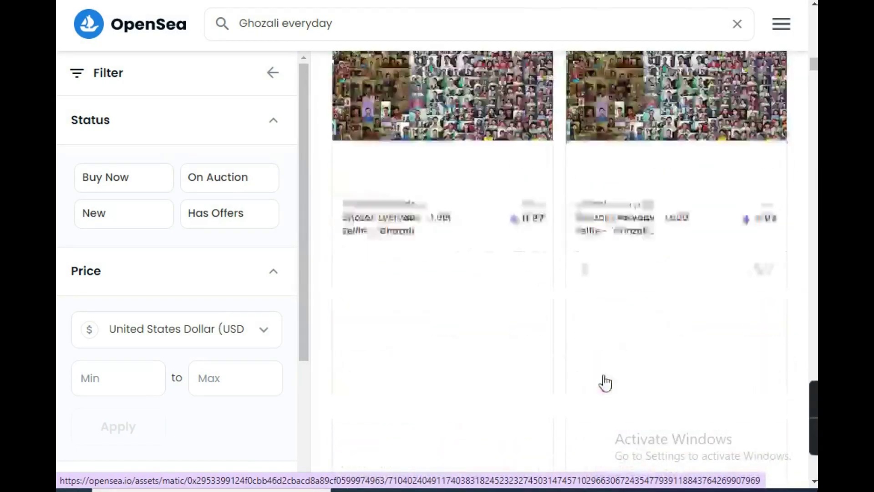
scroll(604, 383, down, 15)
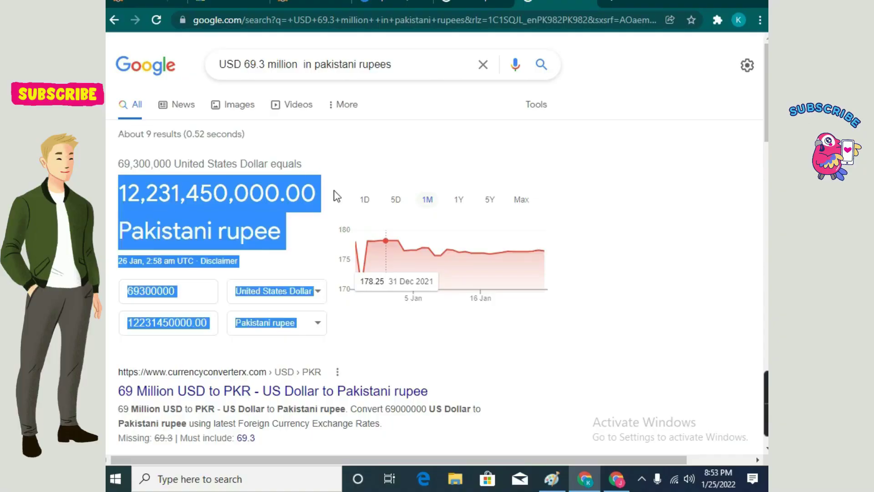
Step: Reselect the converted rupee figure on the Google currency conversion page
drag(334, 189, 318, 193)
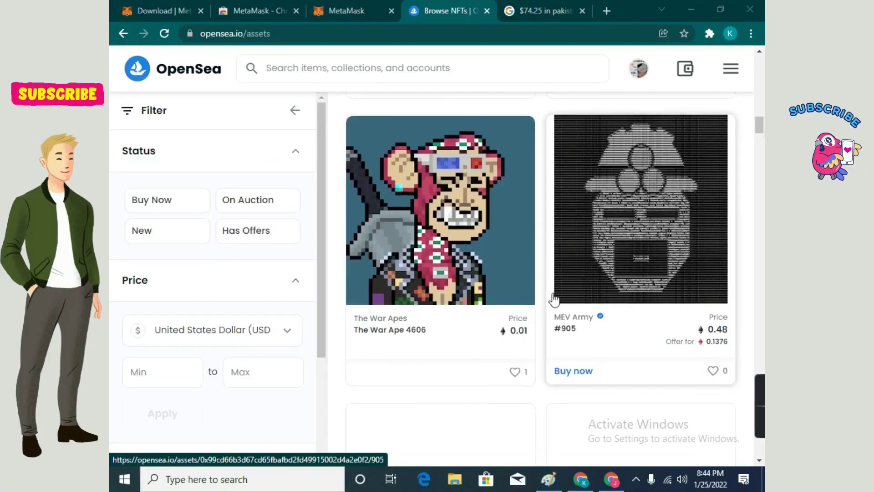
Step: Examine further NFT listings on the OpenSea assets page, along with the Collections, Chains, Categories and On Sale In filters
scroll(552, 303, down, 5)
scroll(612, 318, down, 10)
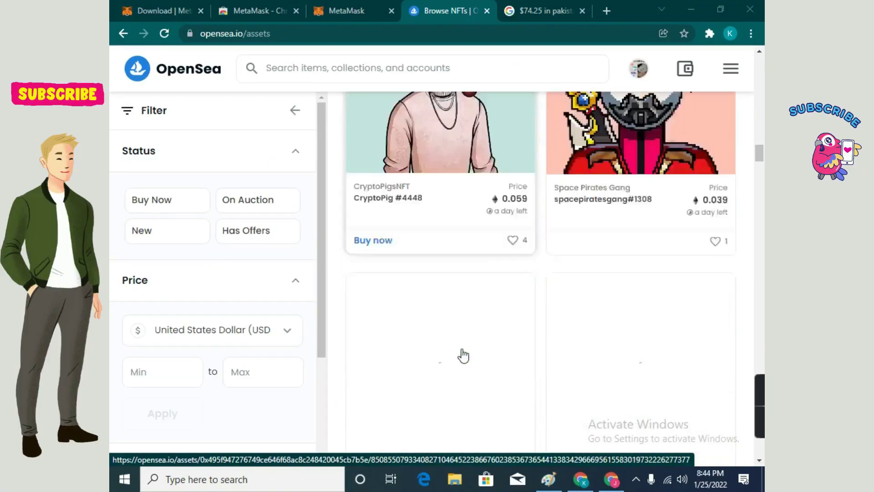
scroll(610, 292, down, 12)
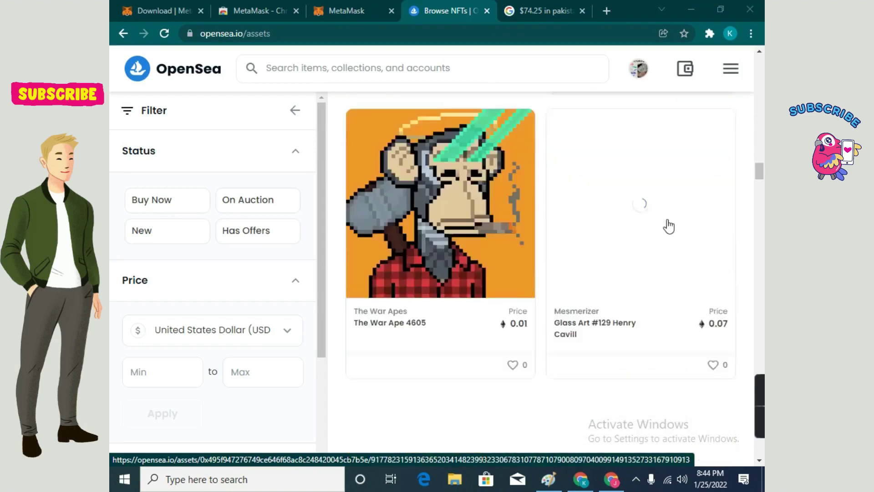
scroll(484, 300, down, 5)
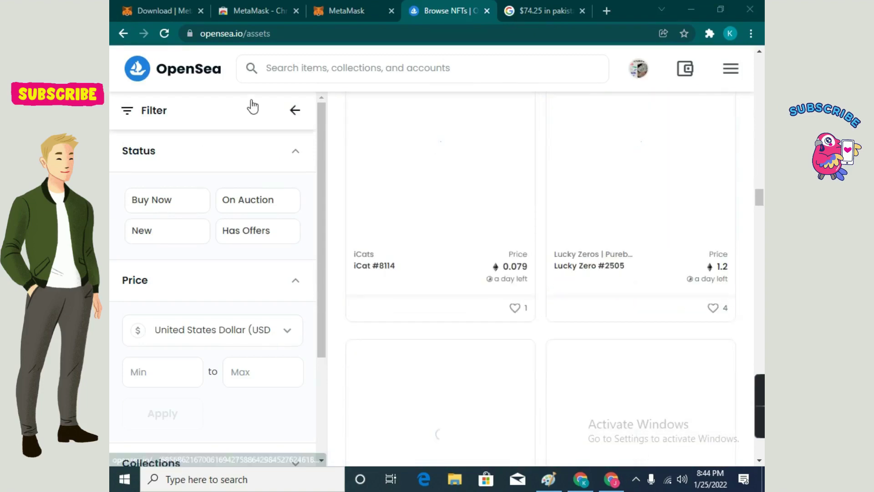
scroll(184, 135, up, 4)
scroll(276, 112, down, 3)
scroll(428, 394, down, 5)
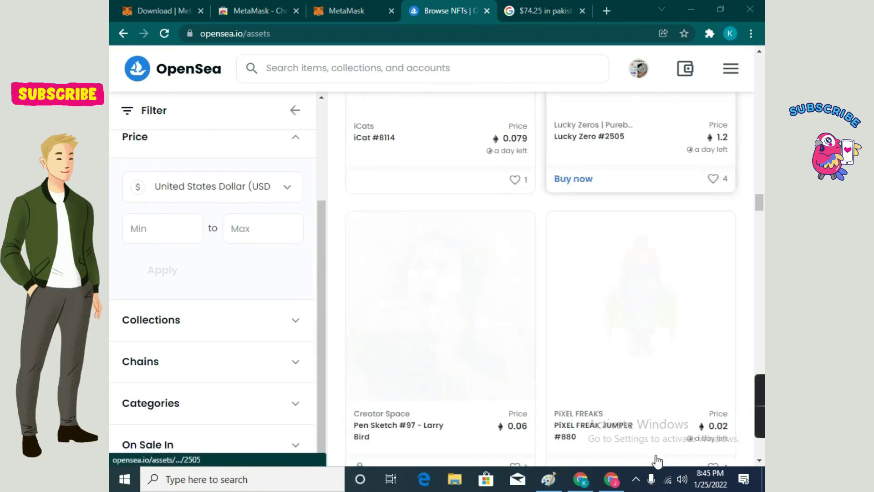
scroll(429, 394, down, 5)
scroll(170, 381, down, 6)
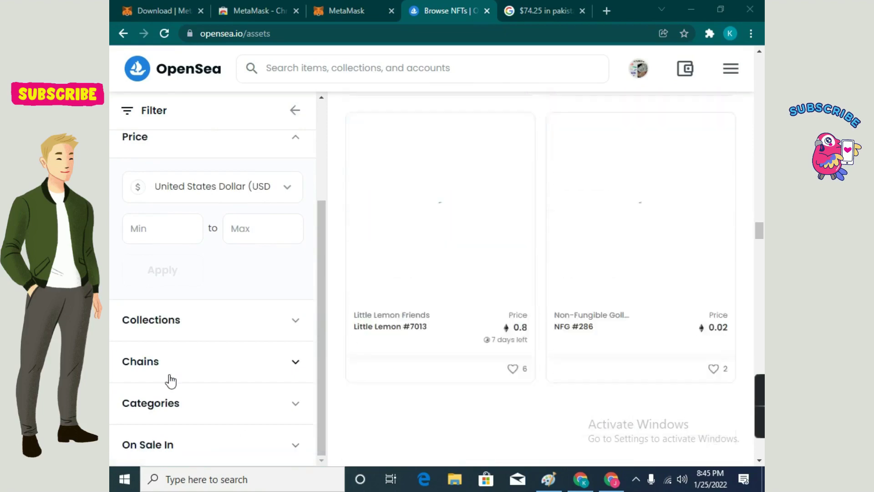
Step: Filter the OpenSea listings by the Music category and look through the music NFTs and their prices
click(309, 401)
scroll(234, 394, down, 4)
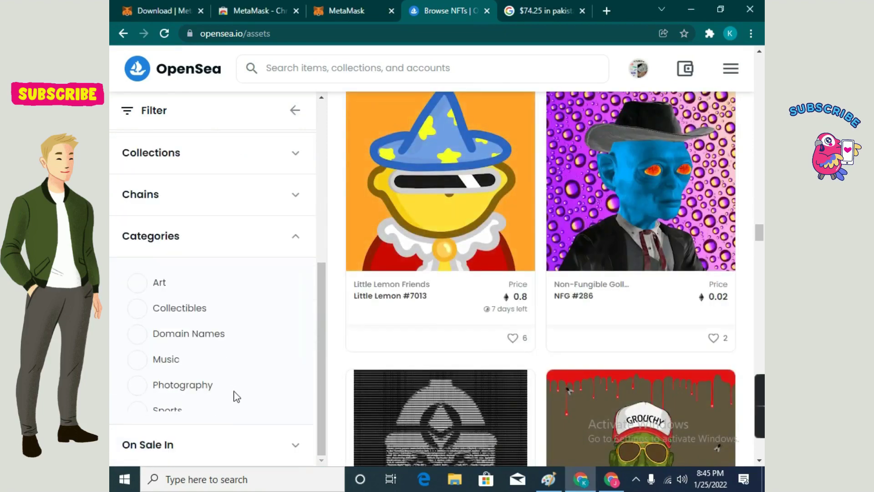
scroll(123, 351, down, 2)
scroll(192, 327, up, 2)
click(180, 361)
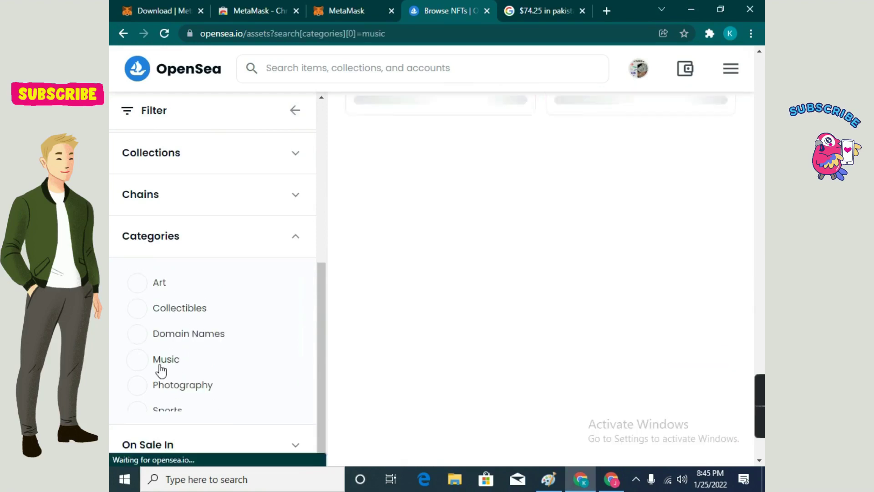
scroll(182, 366, down, 2)
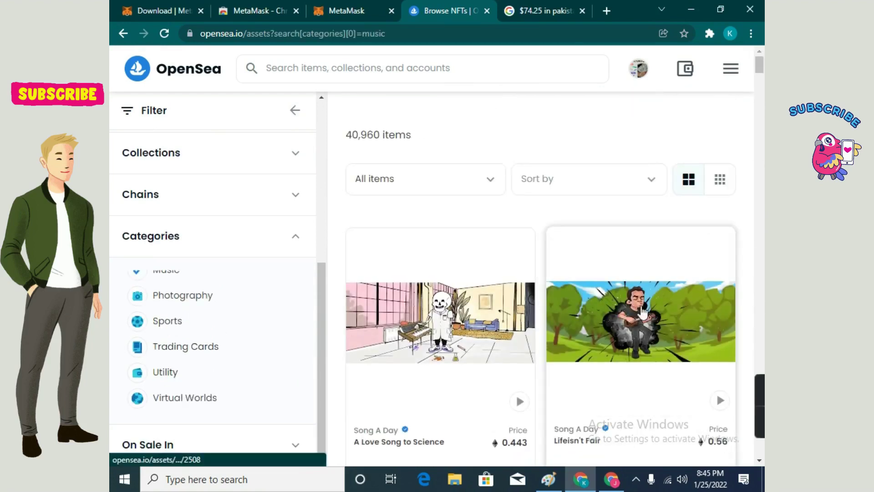
scroll(660, 310, down, 3)
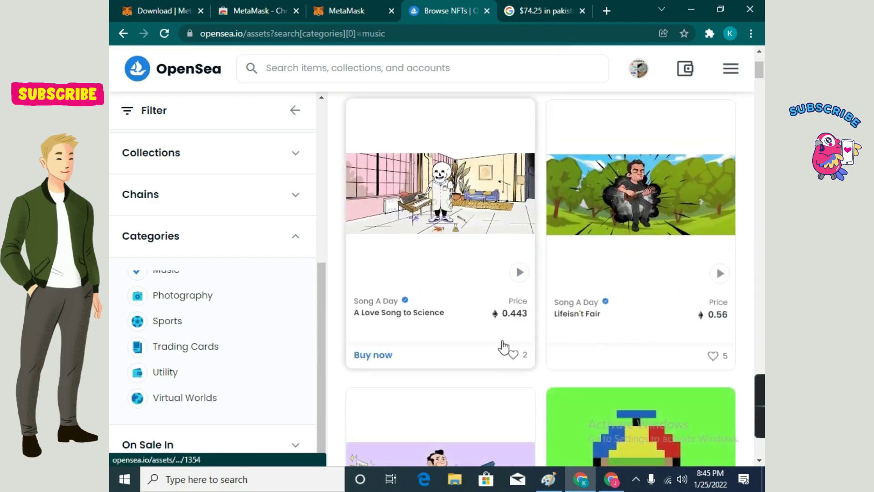
scroll(504, 347, down, 9)
scroll(498, 312, down, 12)
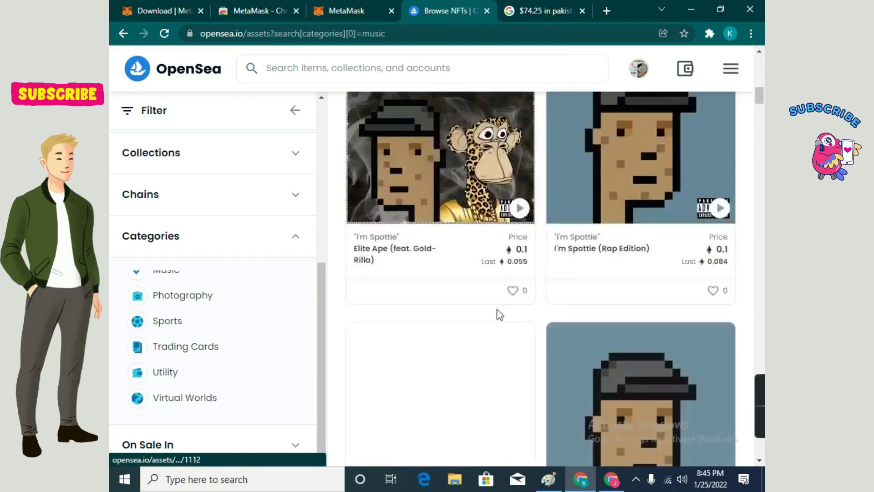
scroll(461, 315, down, 16)
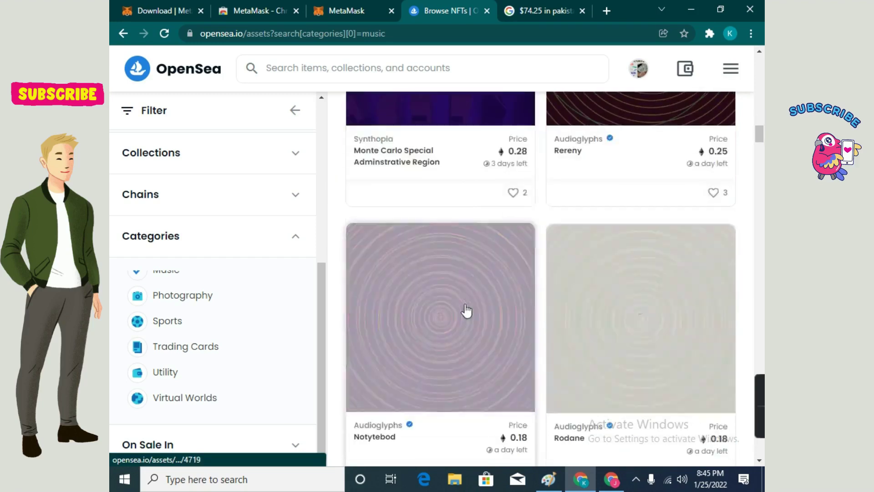
scroll(199, 369, down, 6)
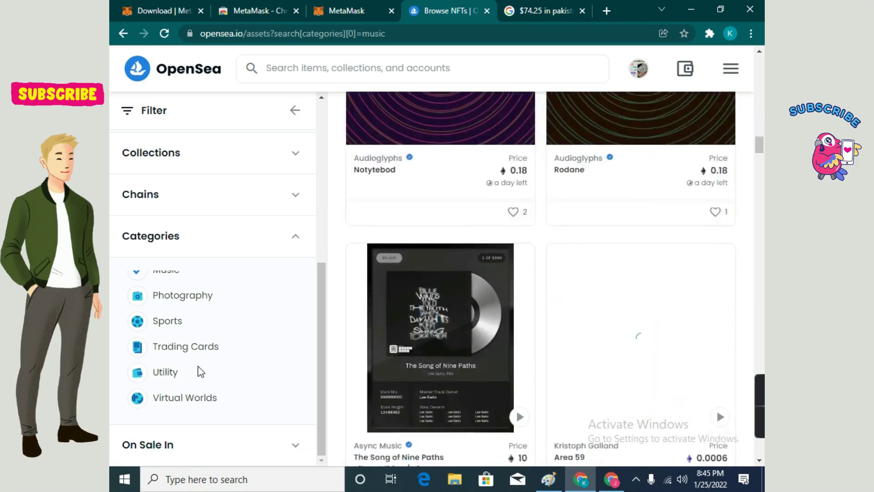
Step: Switch the category filter to Virtual Worlds and look over the land and game listings
click(181, 399)
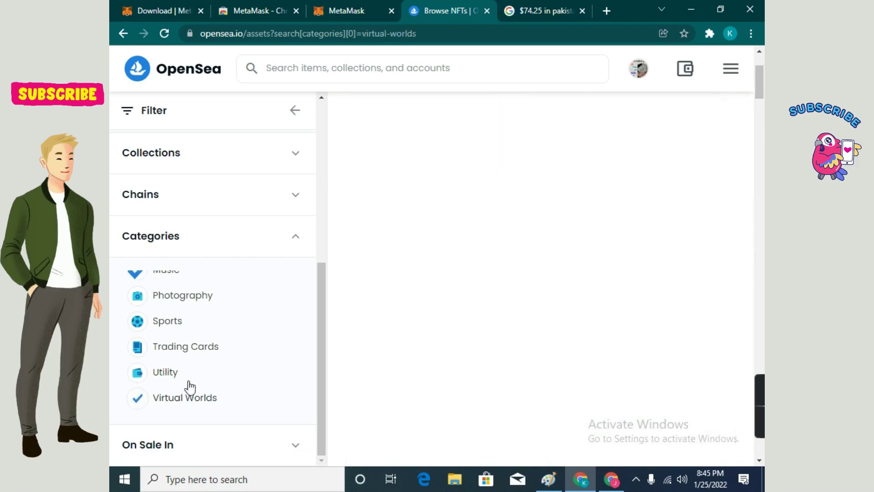
scroll(204, 362, up, 6)
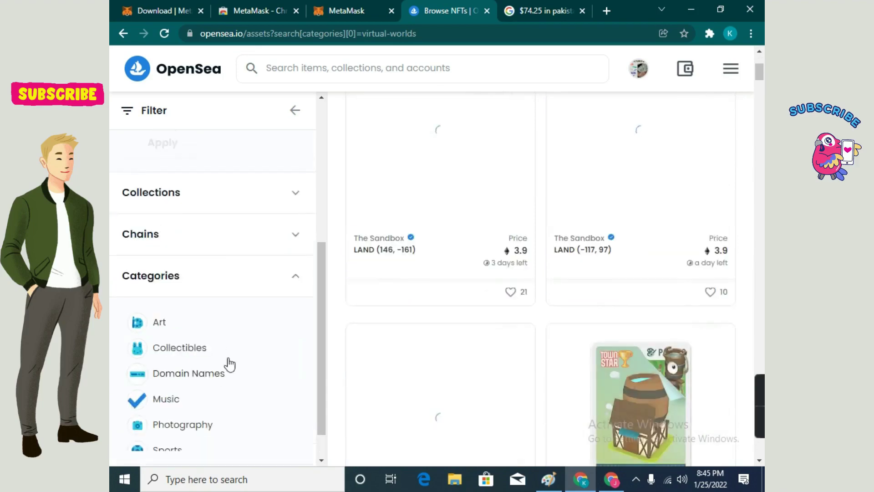
scroll(198, 402, down, 3)
scroll(198, 402, down, 2)
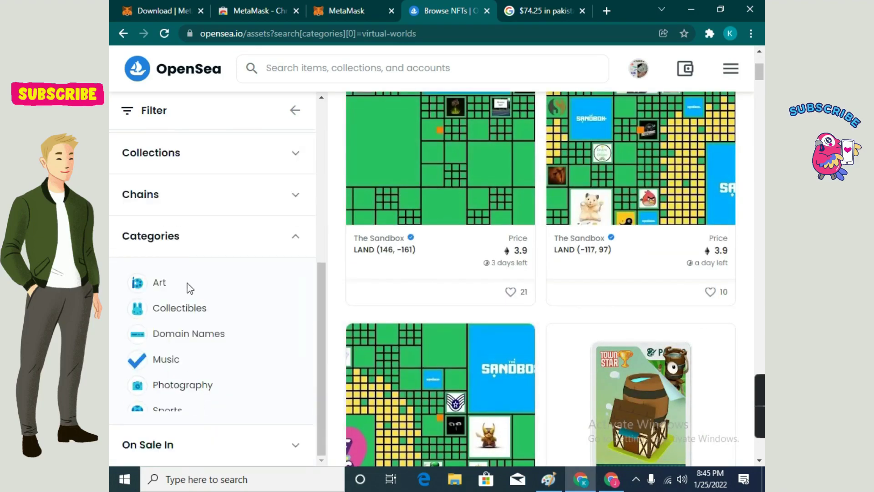
Step: Switch the category filter to Art and look through the artwork listings and their prices
click(160, 283)
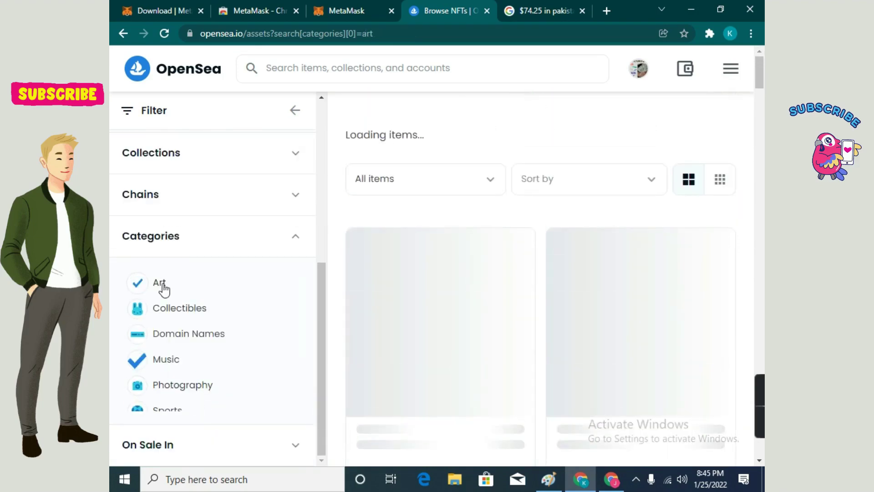
scroll(600, 334, down, 5)
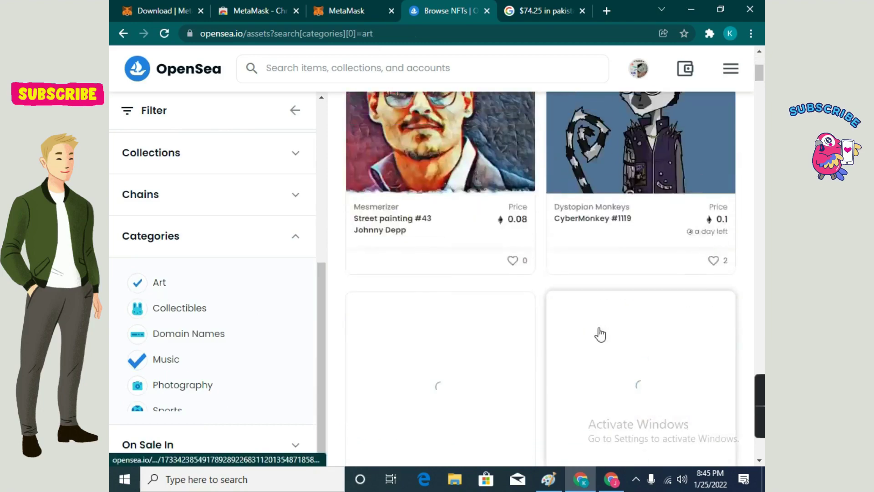
scroll(600, 334, up, 2)
scroll(445, 324, down, 2)
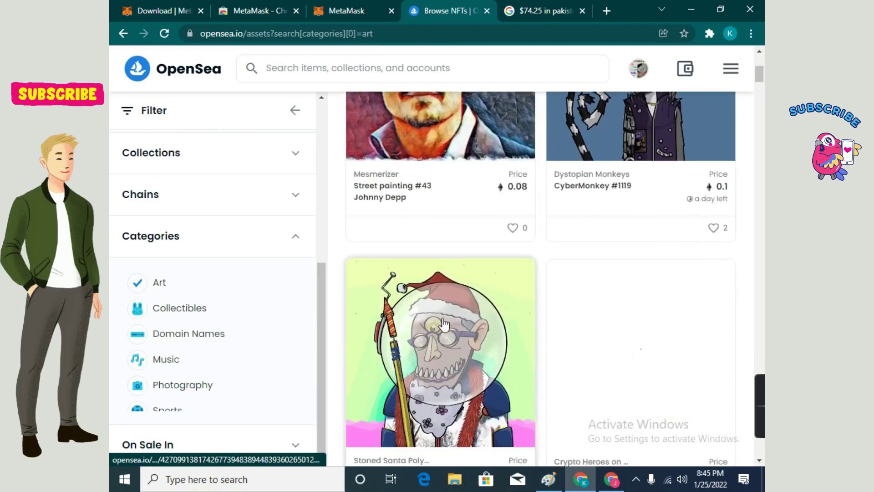
scroll(445, 324, down, 3)
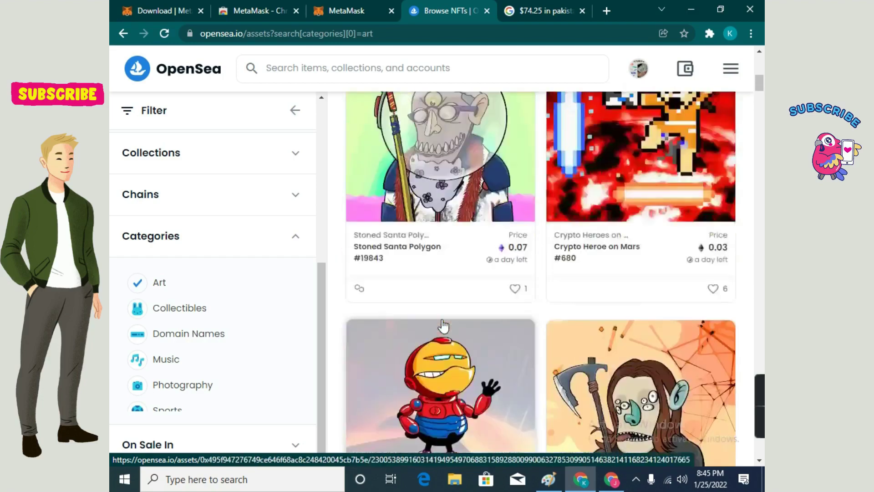
Step: Search the Art category for "trending" and look over the matching collections and items
scroll(441, 324, up, 10)
click(304, 71)
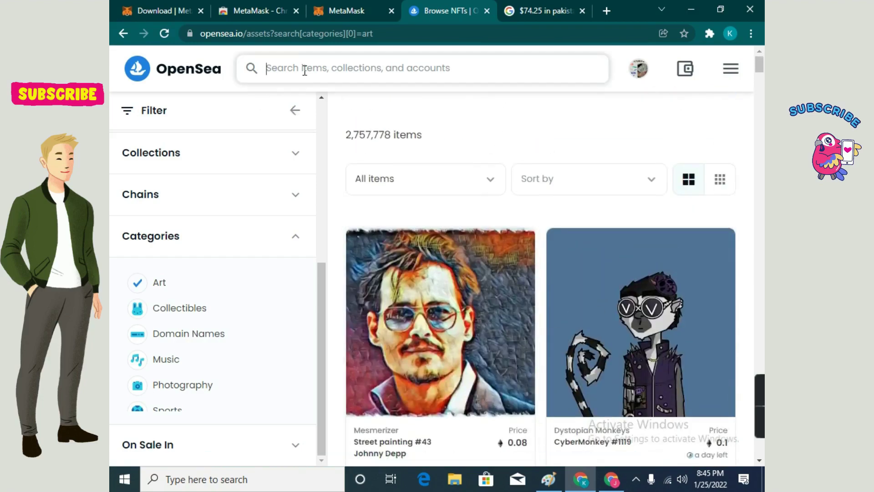
text(trending)
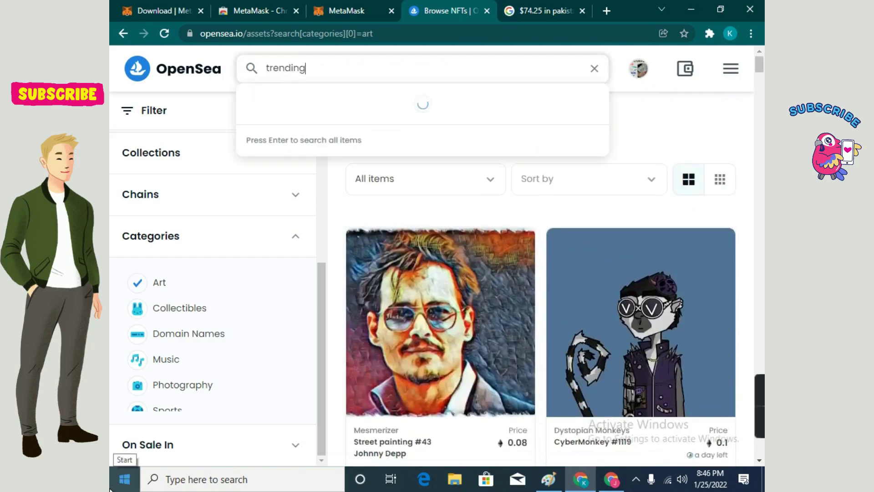
key(Return)
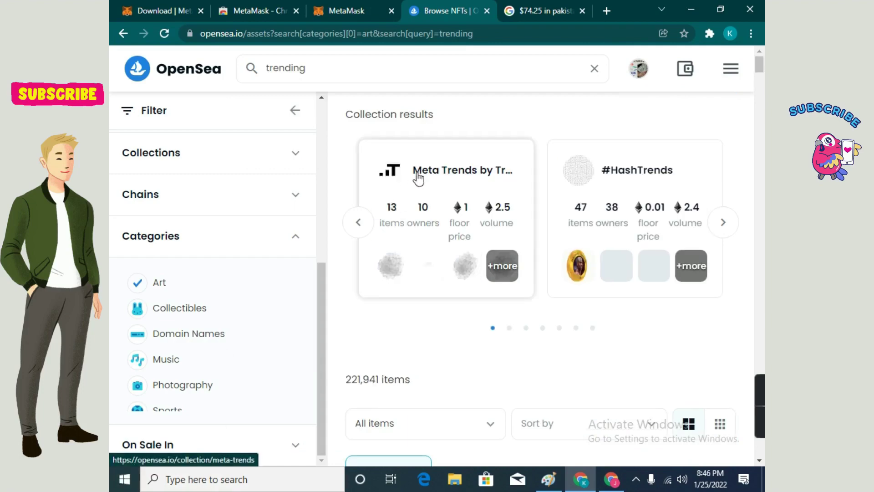
scroll(472, 299, down, 8)
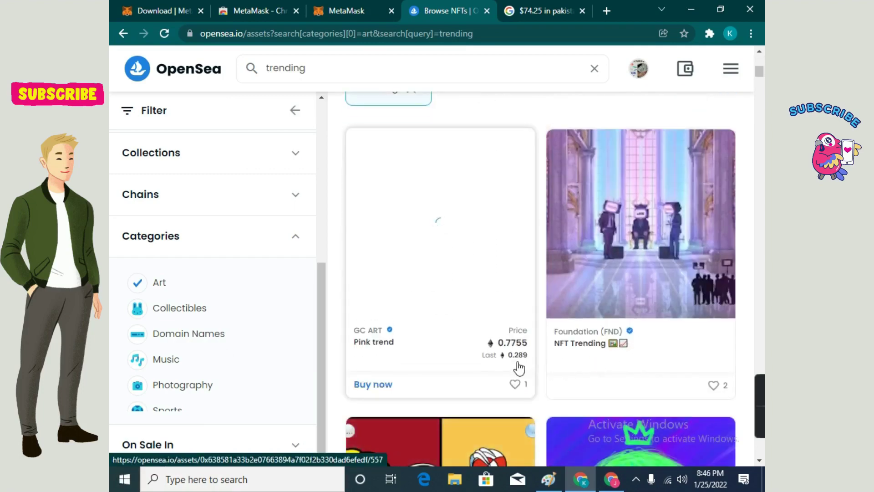
scroll(378, 368, down, 15)
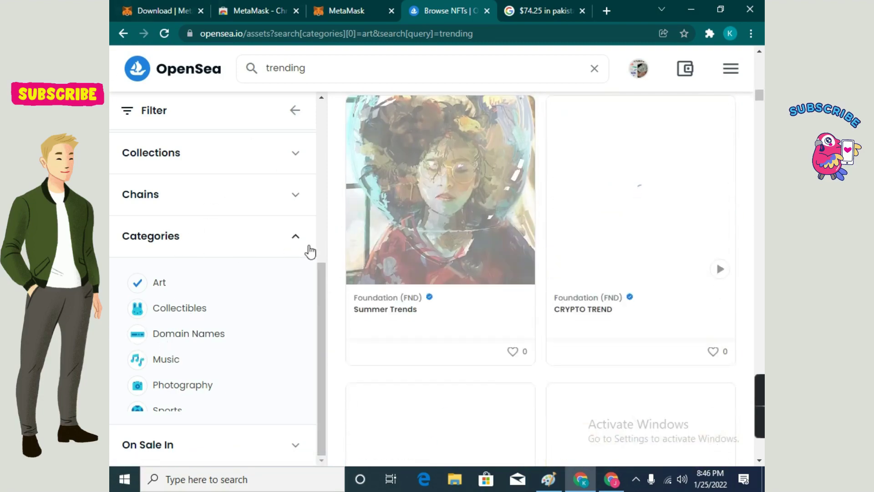
Step: Go back through the page history past the search and category filters to the earlier unfiltered OpenSea assets page
scroll(308, 250, up, 2)
scroll(425, 269, up, 3)
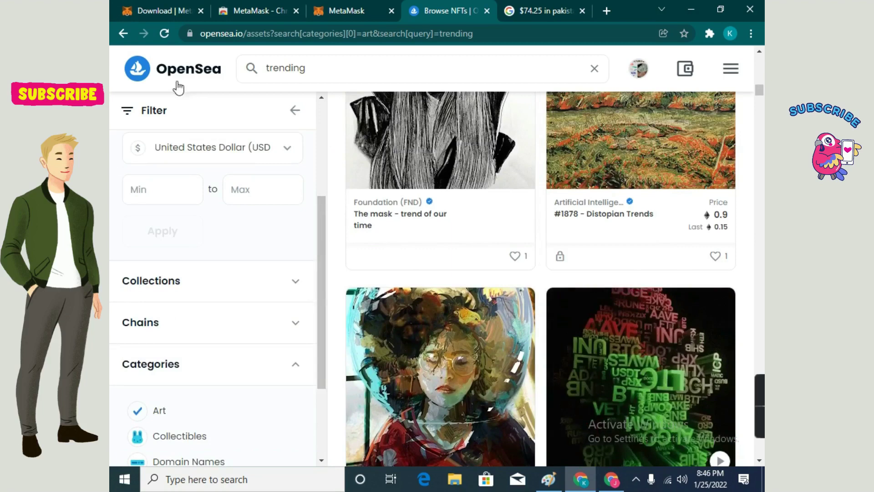
click(117, 34)
click(118, 34)
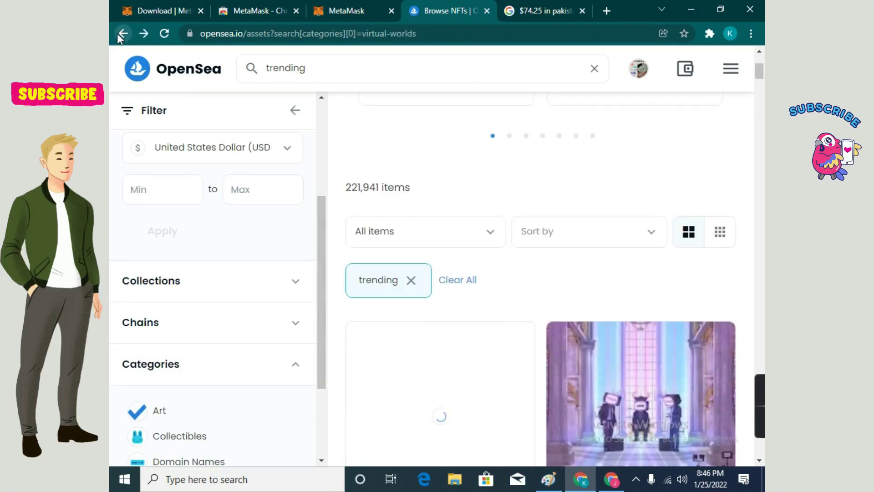
click(121, 32)
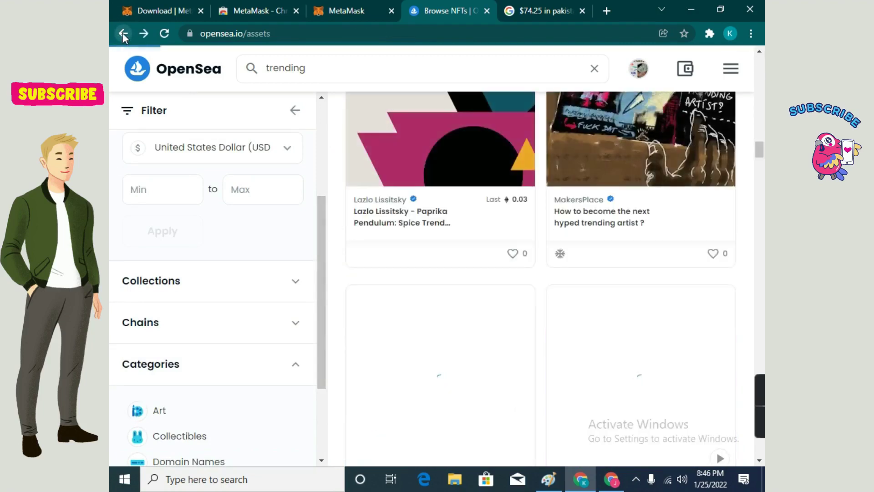
click(122, 32)
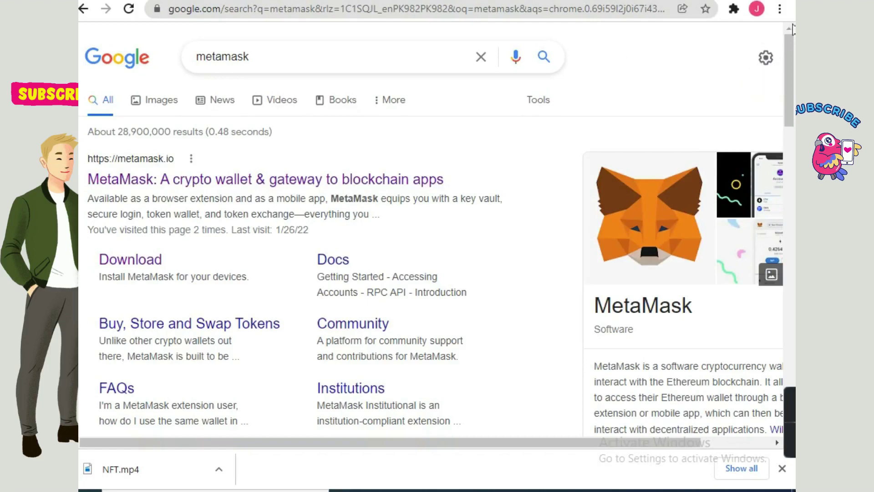
Step: Pin the MetaMask extension to the Chrome toolbar
click(734, 10)
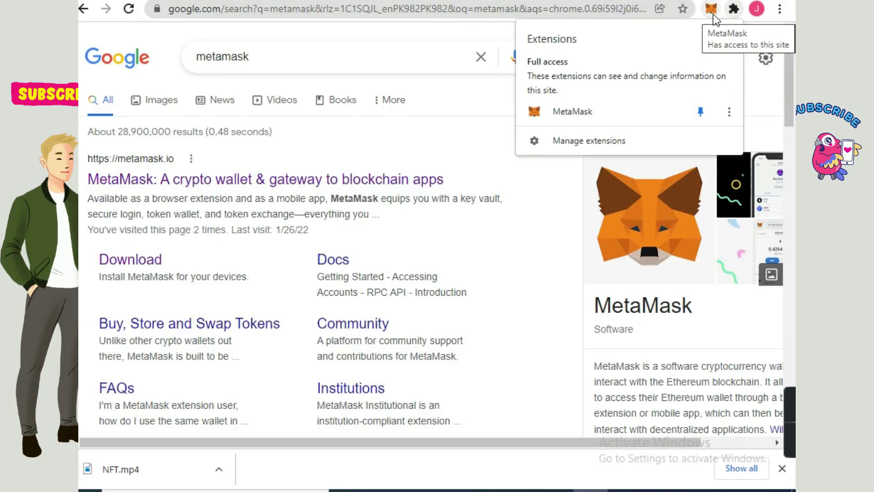
click(700, 112)
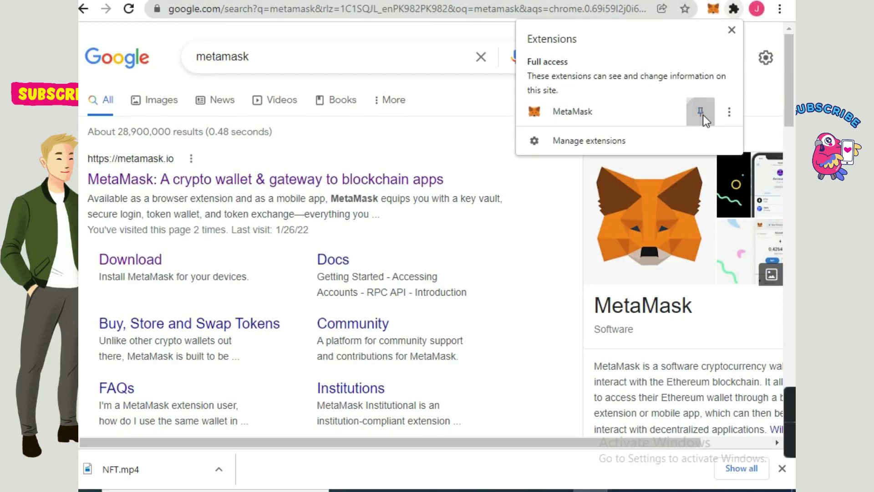
click(700, 111)
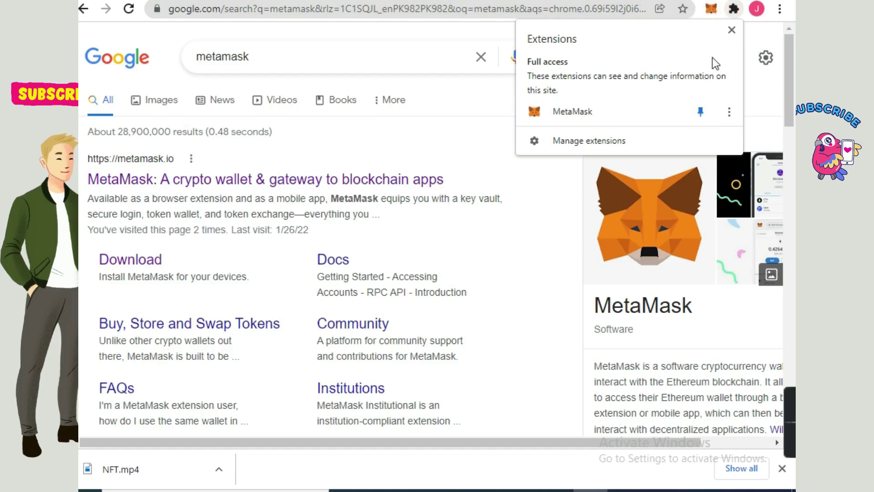
click(711, 10)
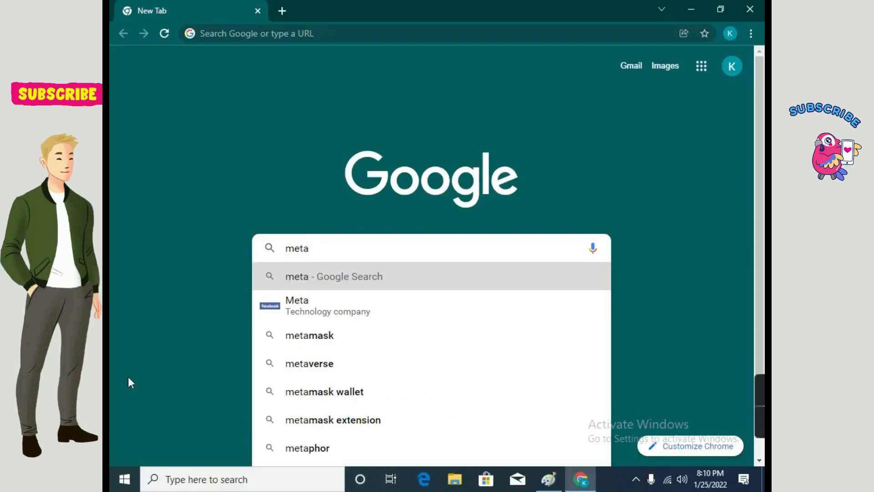
Step: Open the official metamask.io site from a Google search for metamask and highlight the phrase "21 million users worldwide"
click(296, 335)
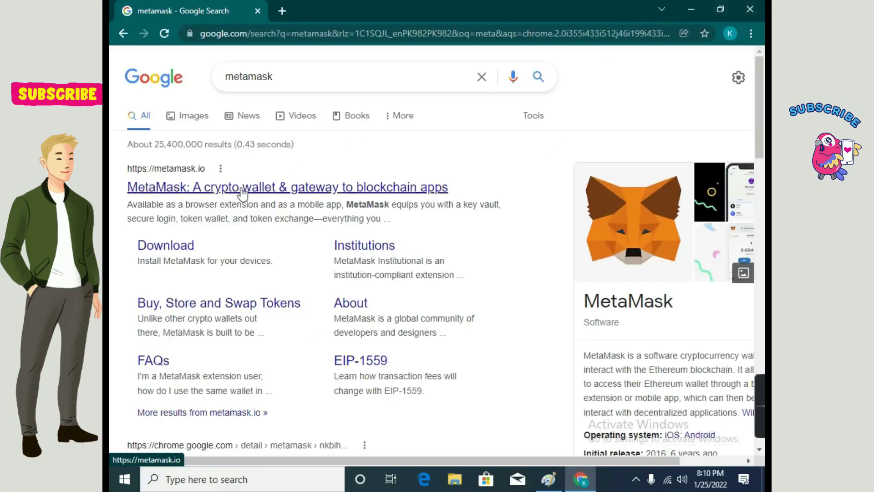
click(242, 187)
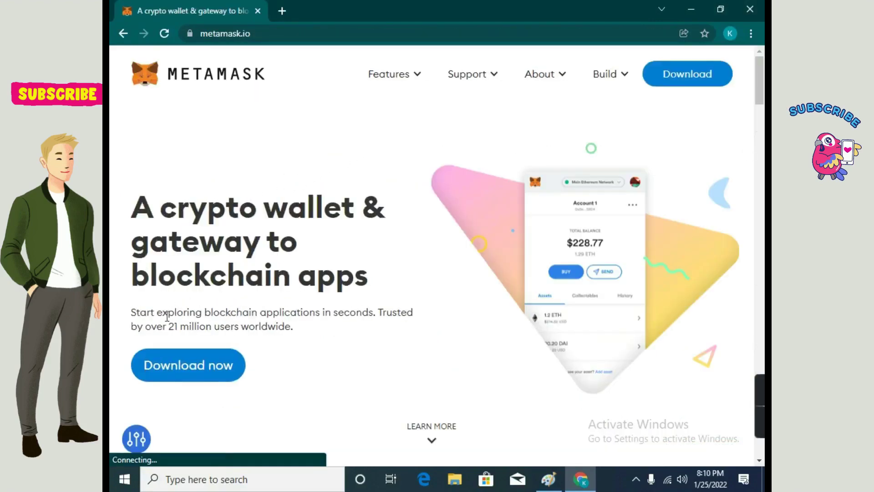
drag(169, 330, 304, 336)
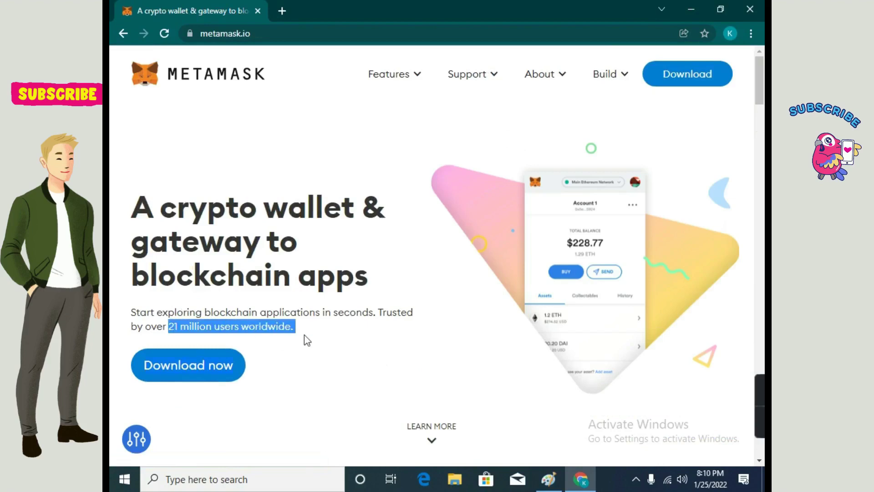
click(419, 339)
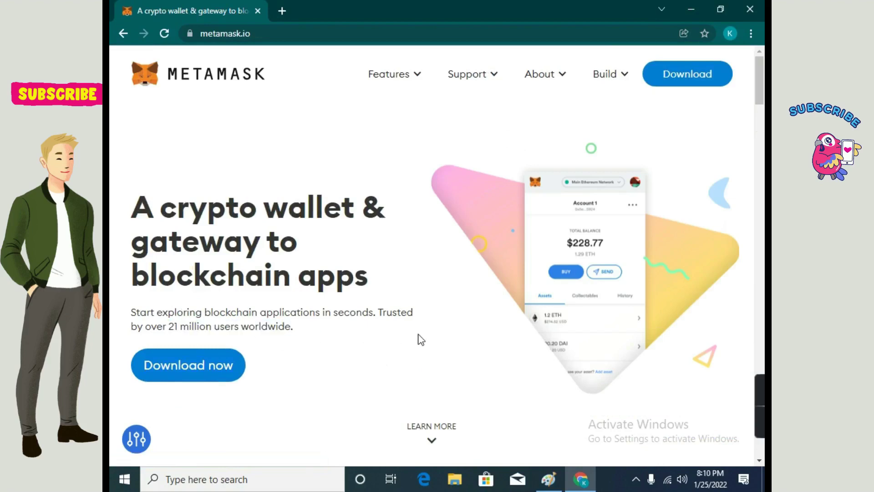
Step: Go to the MetaMask download page and follow its Chrome install option to the Chrome Web Store listing
click(221, 373)
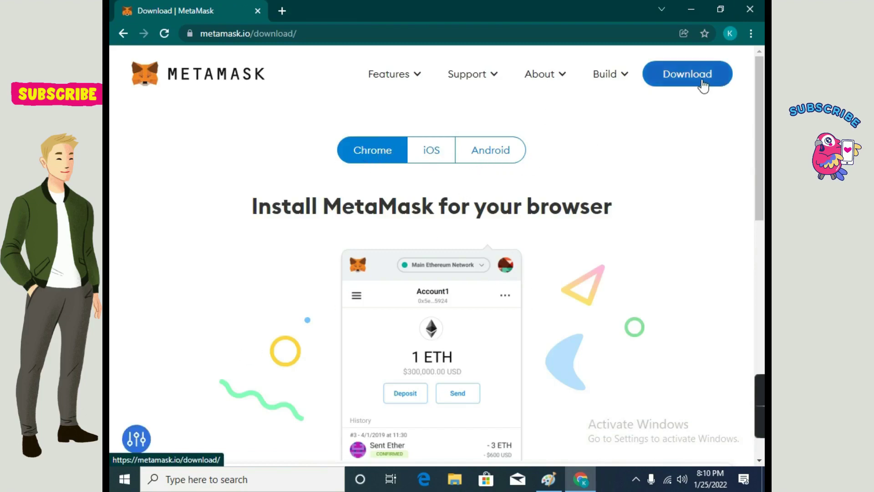
scroll(494, 159, down, 4)
scroll(491, 161, up, 4)
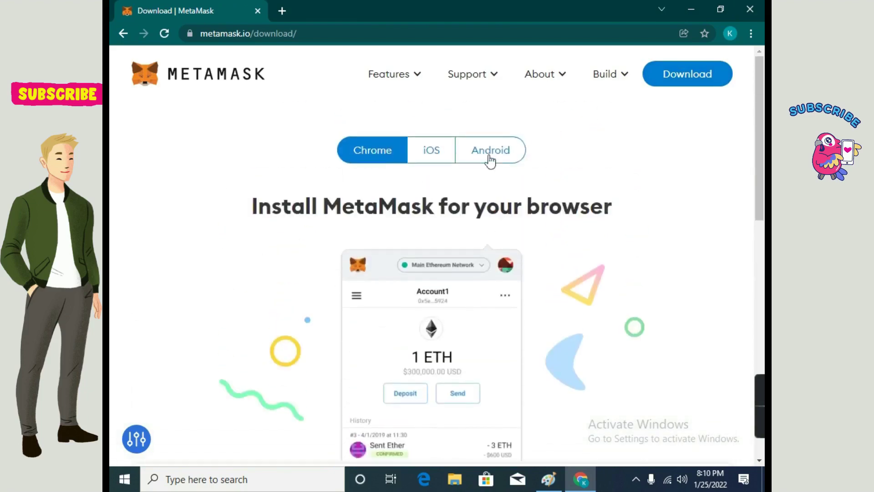
scroll(371, 179, down, 5)
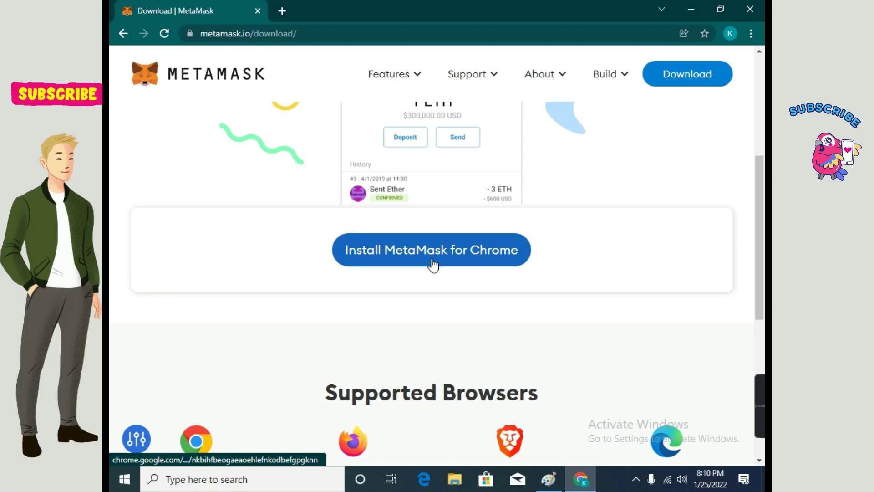
click(432, 259)
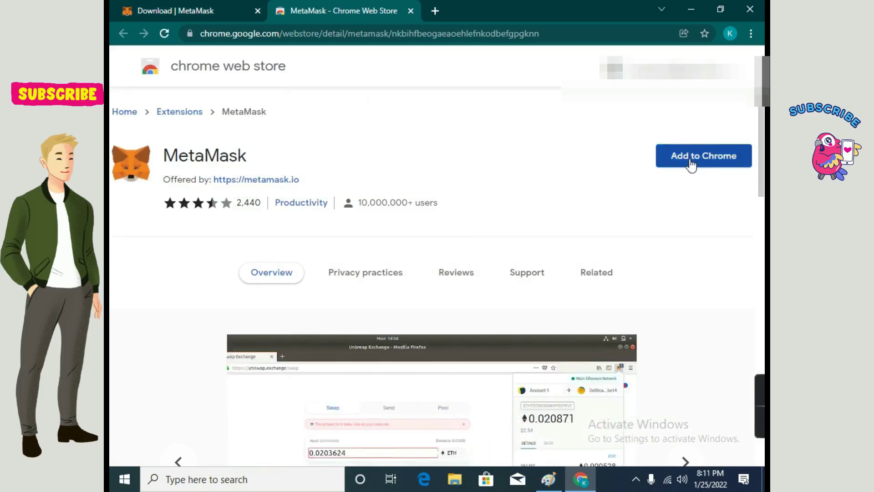
Step: Add the MetaMask extension to Chrome and open it from the browser's list of installed extensions
click(691, 165)
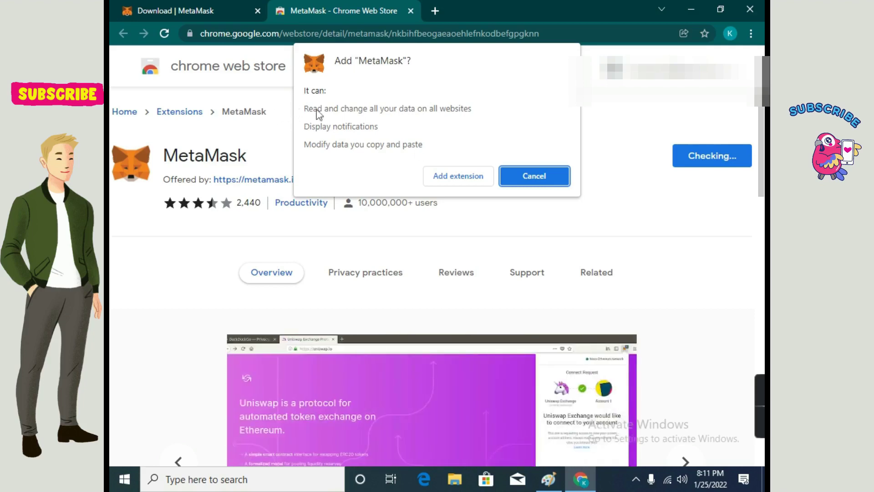
click(474, 177)
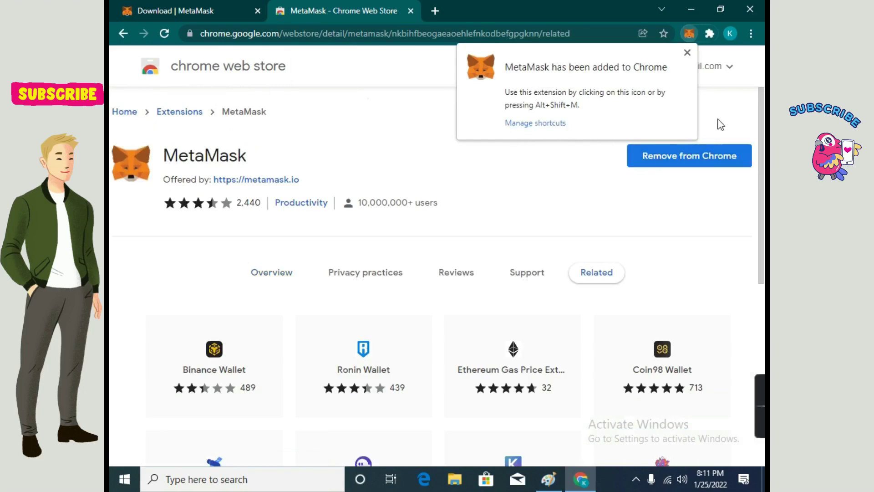
click(709, 33)
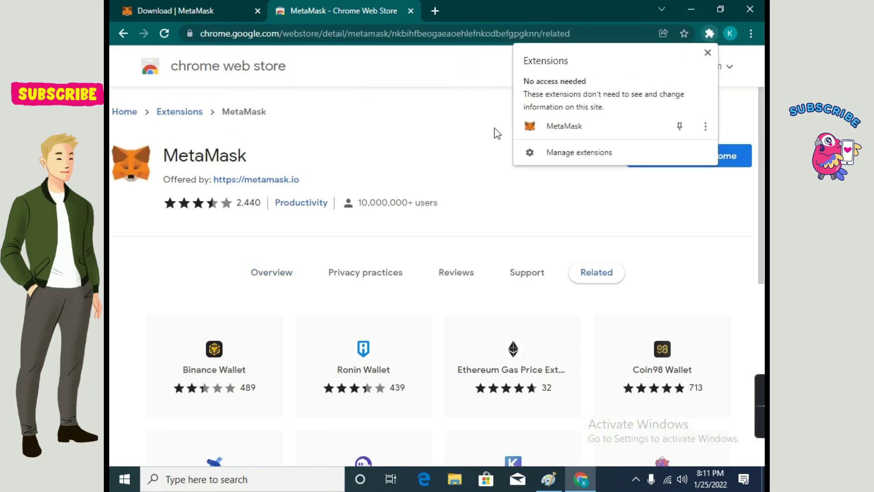
click(538, 134)
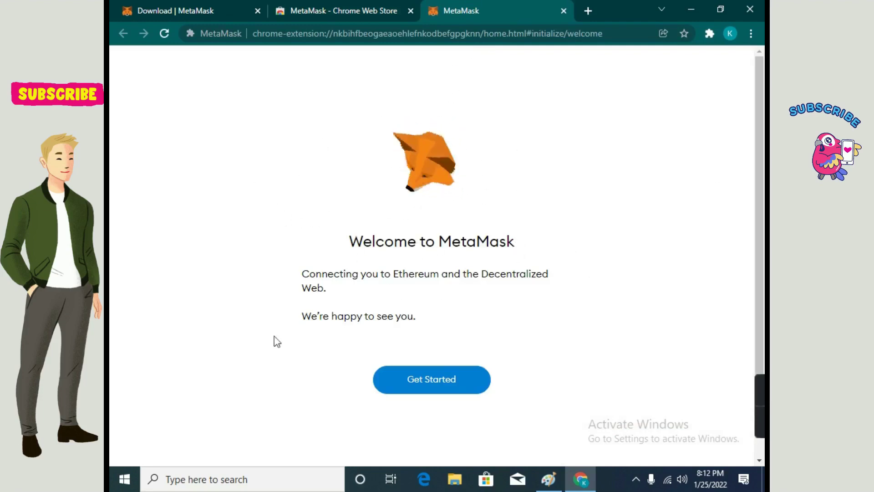
Step: Start the MetaMask setup by choosing to create a new wallet and agree to share anonymized usage data
drag(328, 229, 395, 264)
click(517, 343)
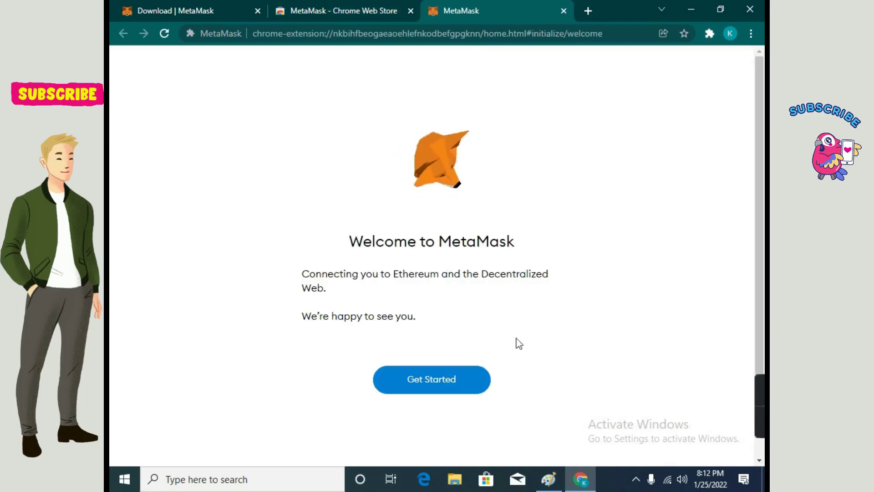
click(447, 390)
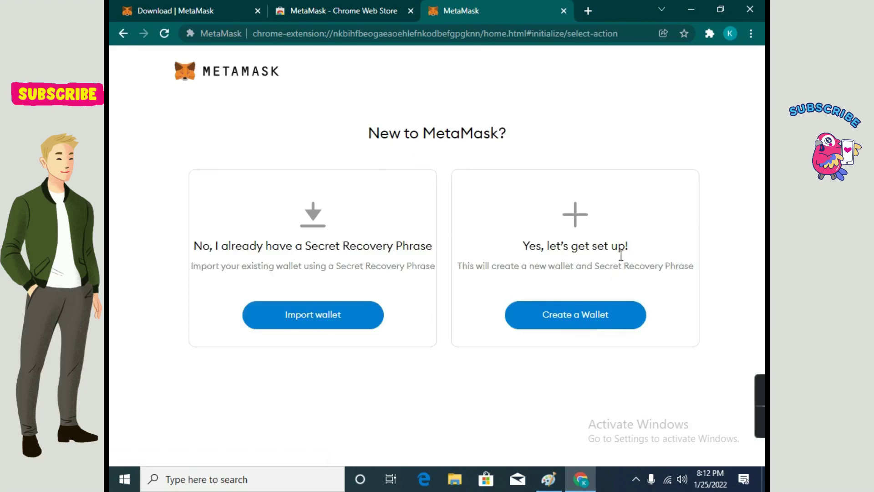
click(605, 318)
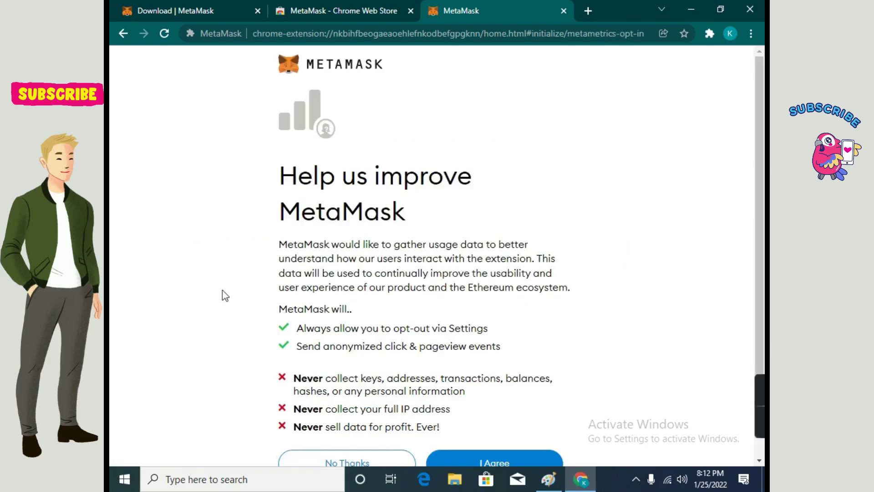
scroll(307, 289, down, 2)
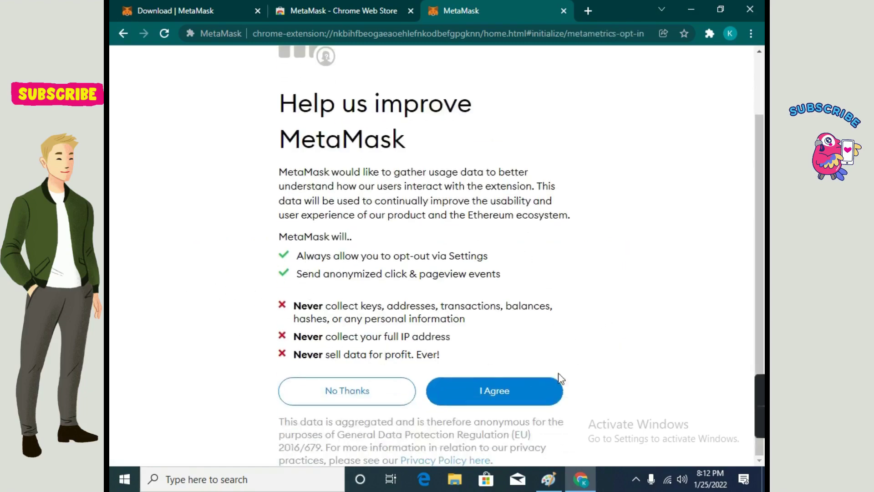
click(471, 391)
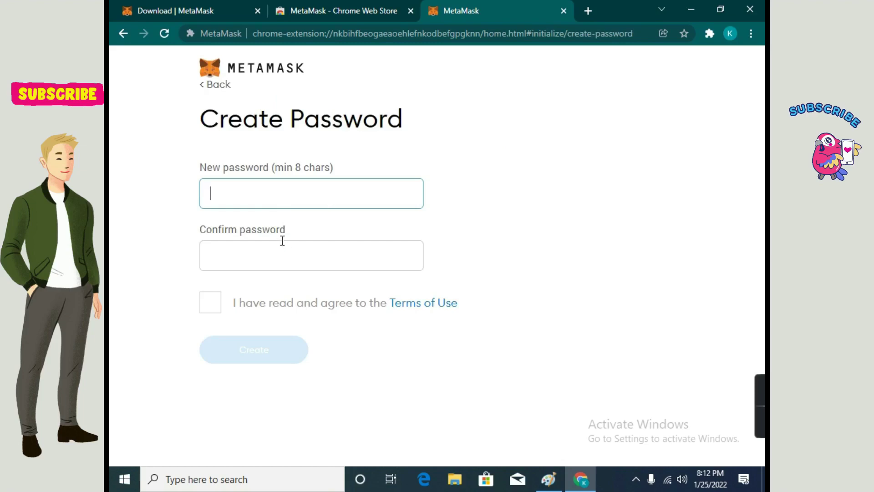
Step: Enter and confirm a new wallet password, agree to the Terms of Use, and create the wallet
text(••••)
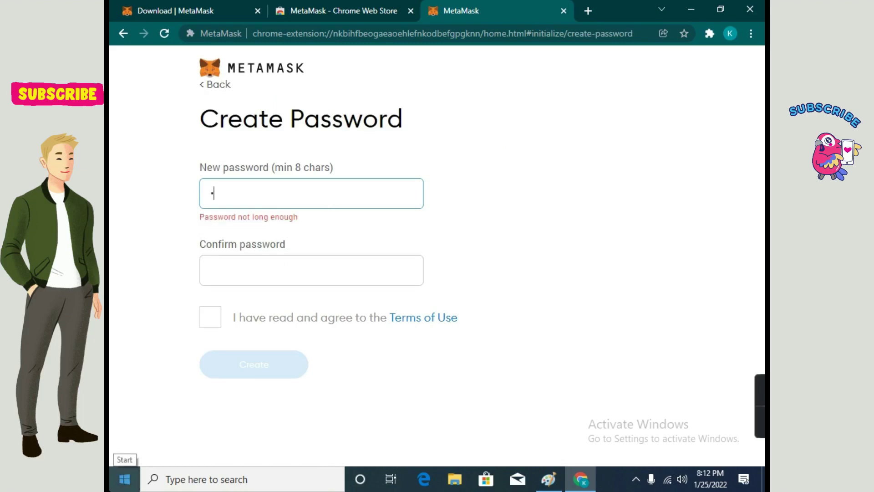
text(••••)
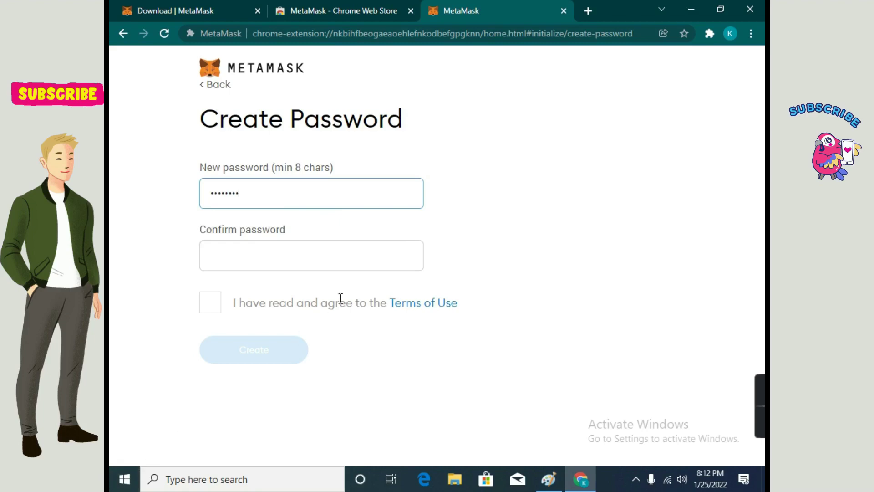
click(273, 256)
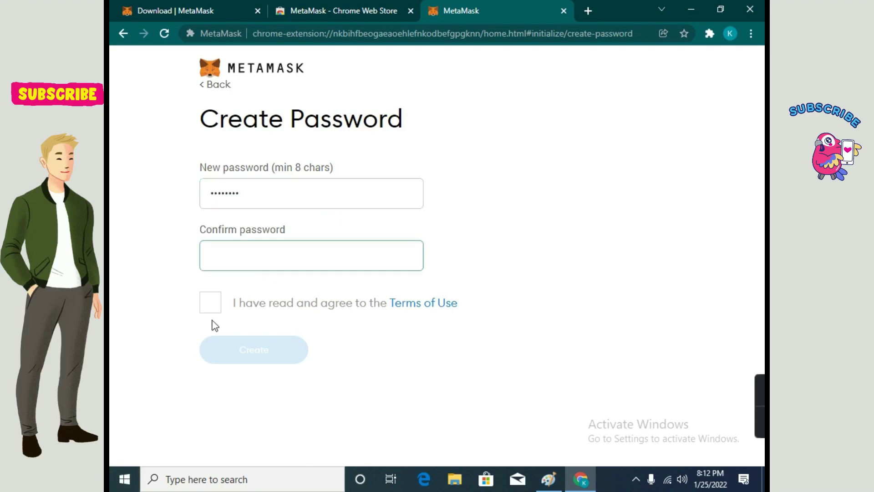
text(•)
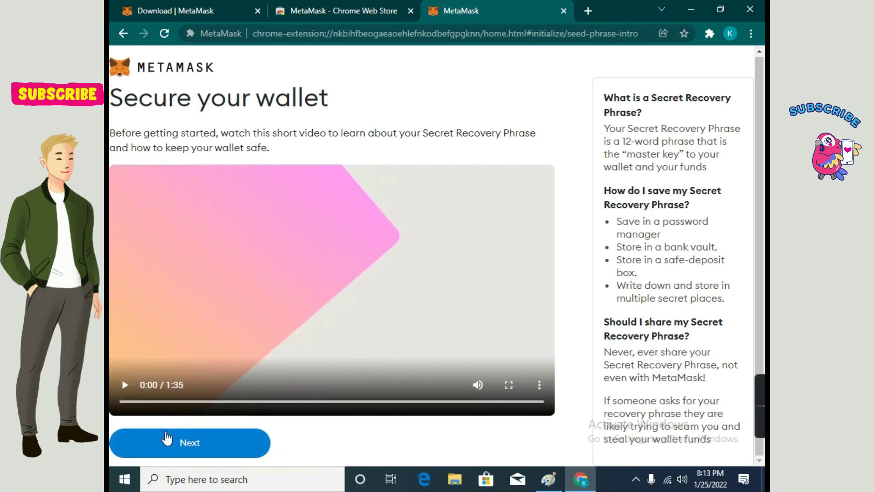
Step: Continue past the wallet security video, reveal and highlight the Secret Recovery Phrase, and proceed to its confirmation page
click(179, 449)
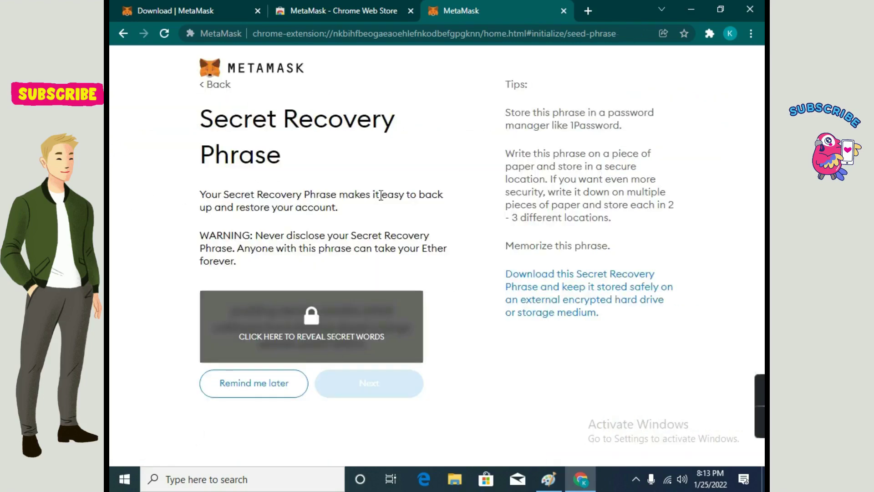
click(318, 321)
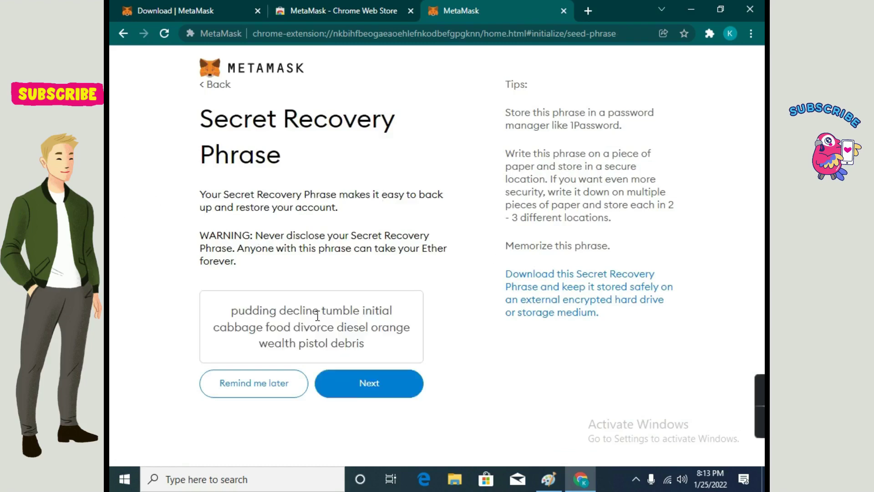
drag(231, 310, 382, 346)
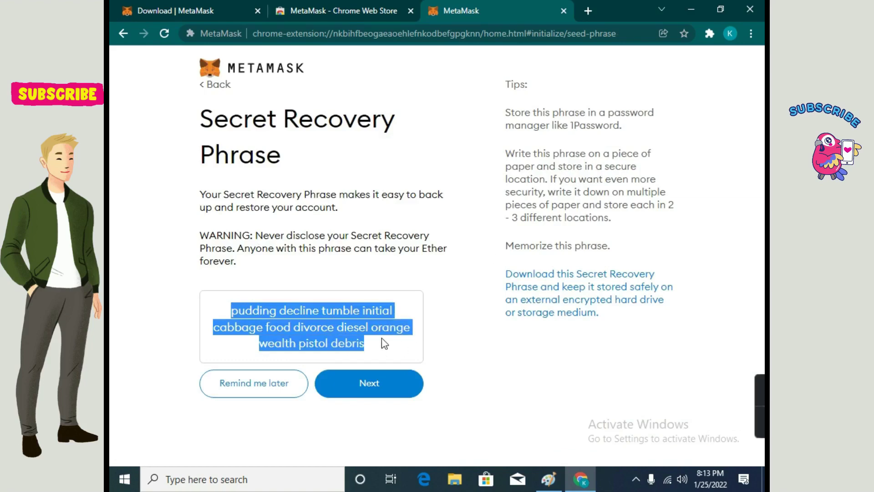
click(380, 338)
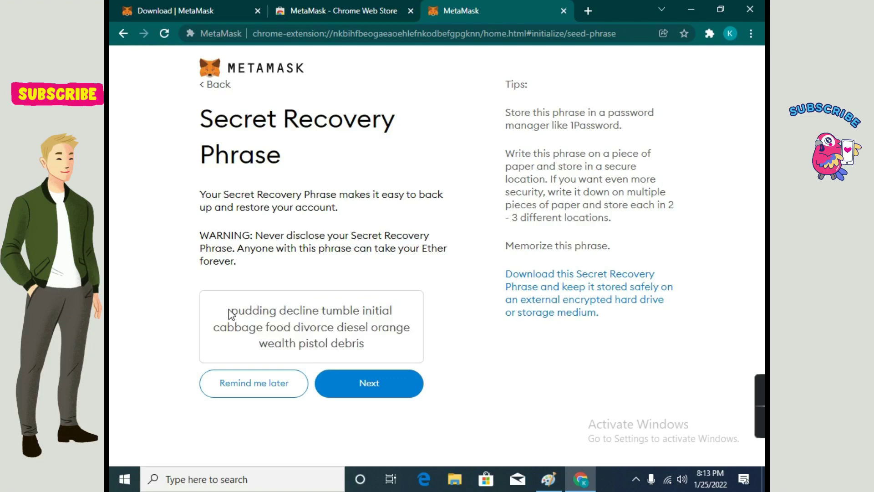
drag(231, 310, 373, 341)
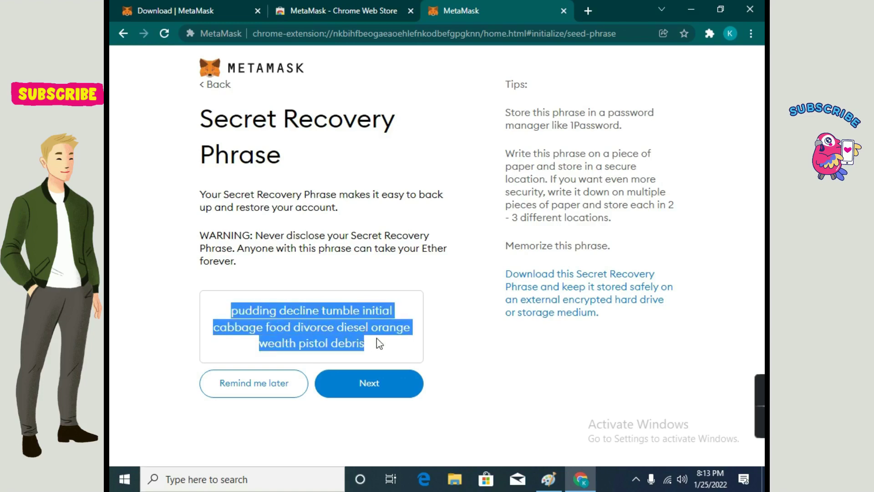
click(395, 342)
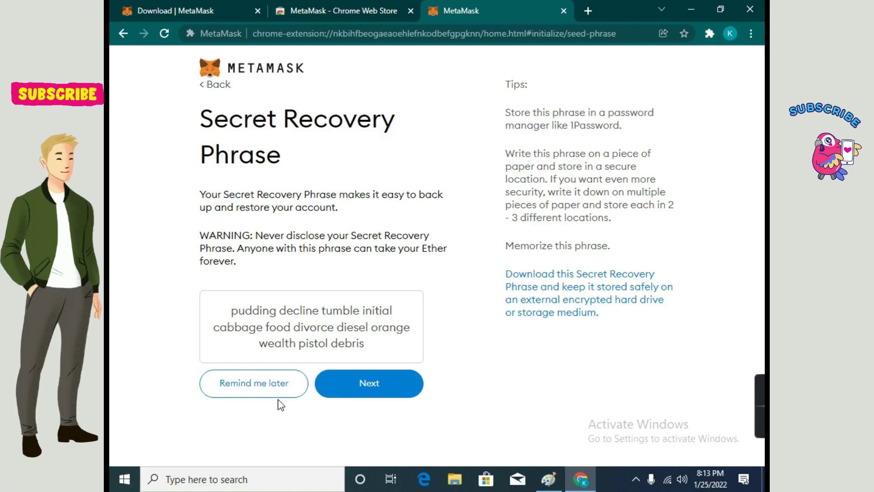
click(359, 391)
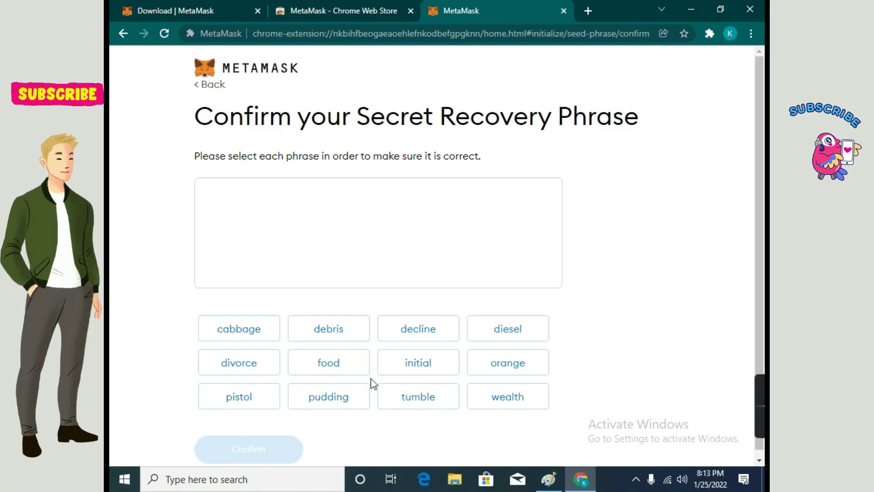
Step: Select all twelve Secret Recovery Phrase words in their original order and confirm the phrase
click(329, 403)
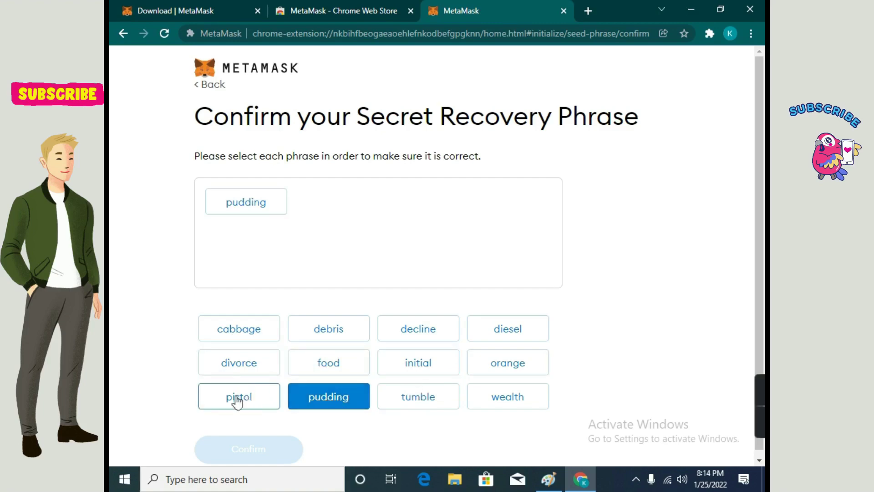
click(418, 330)
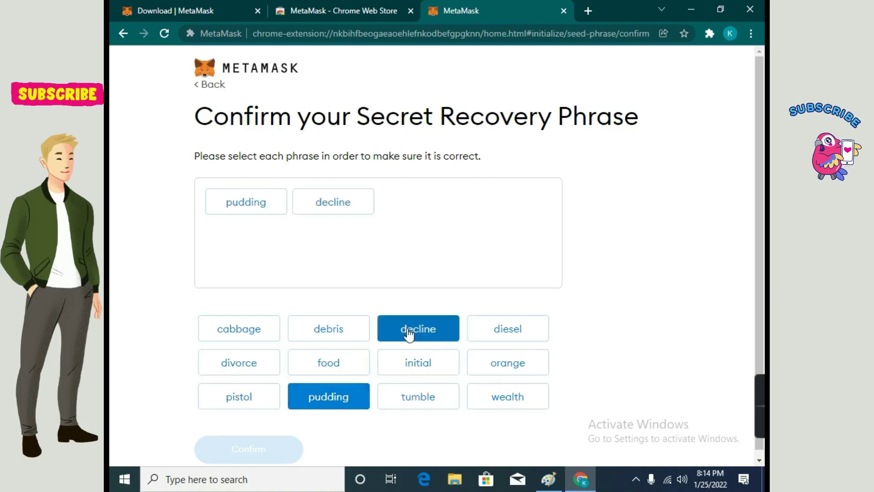
click(412, 405)
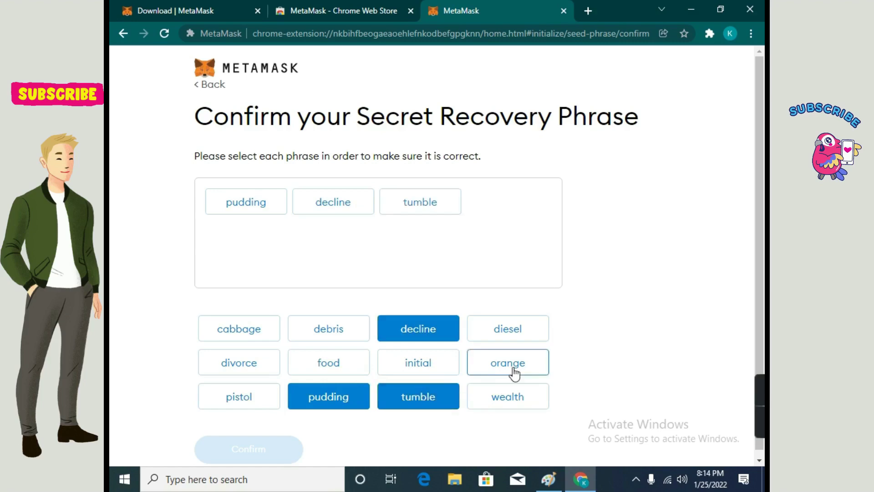
click(406, 362)
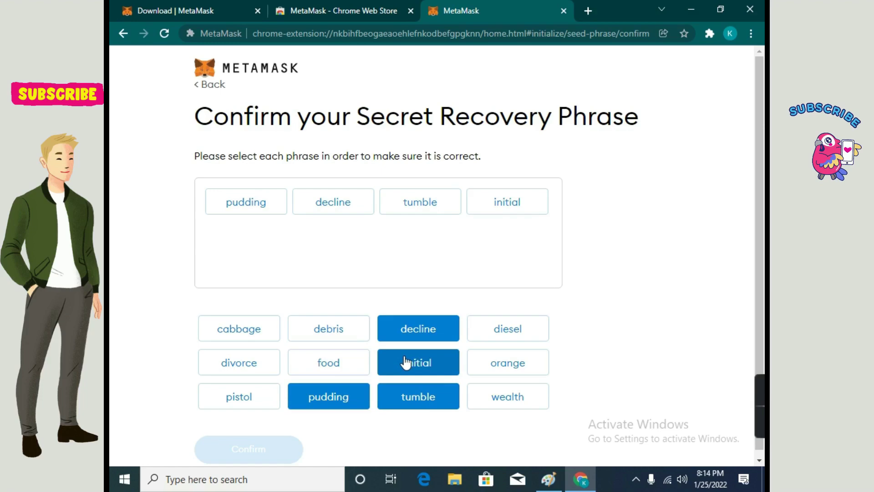
click(238, 329)
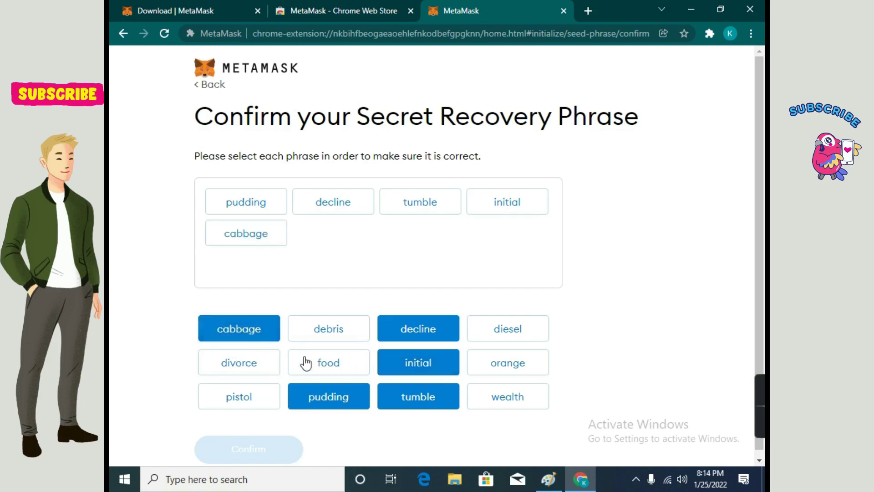
click(305, 361)
click(251, 370)
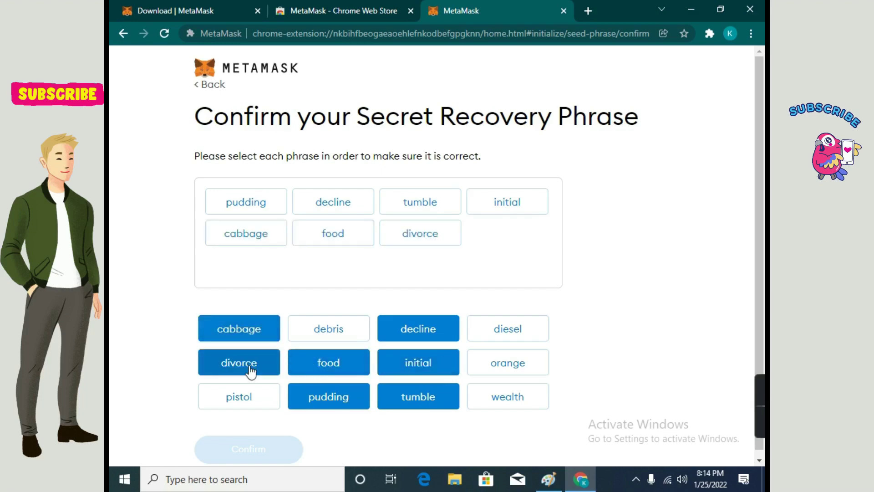
click(497, 337)
click(531, 364)
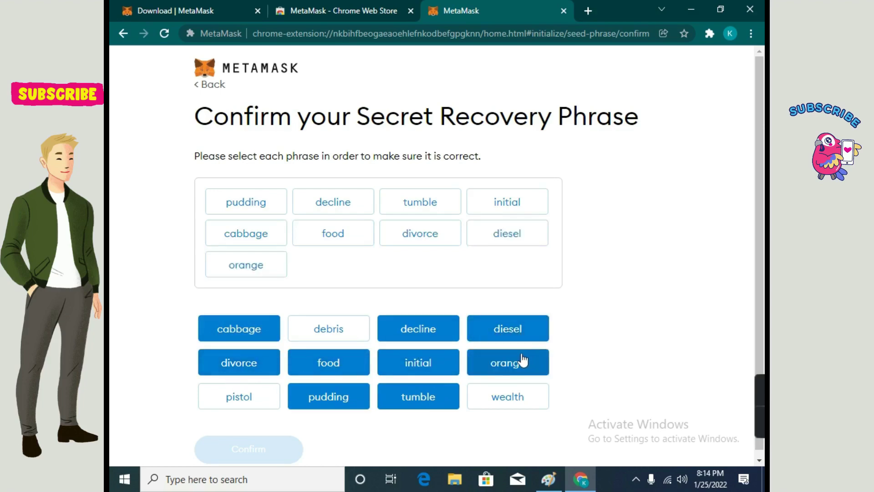
click(495, 398)
click(250, 396)
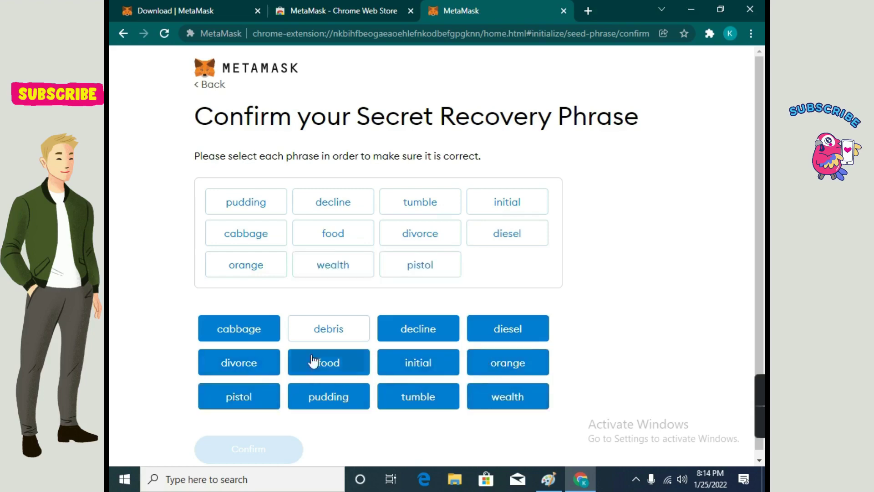
click(332, 336)
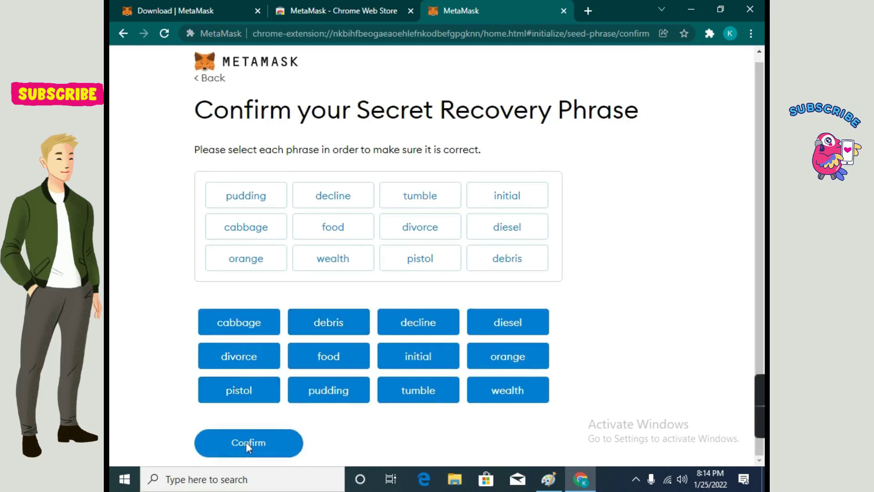
click(246, 444)
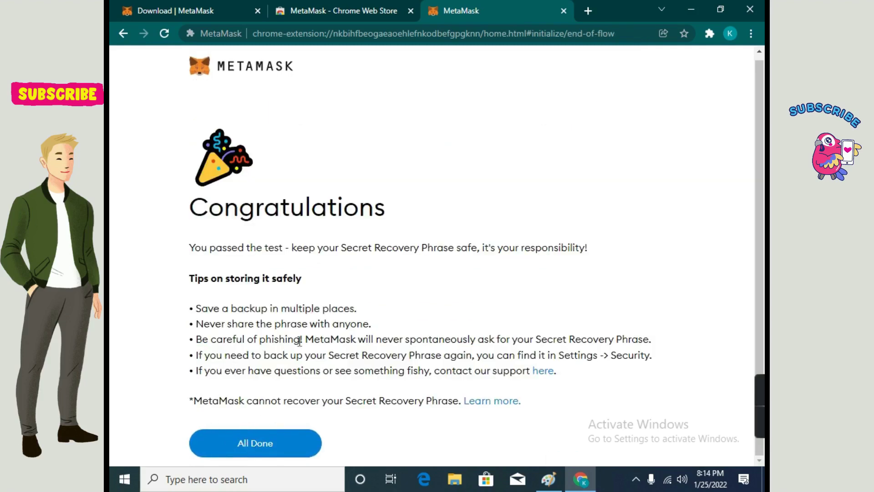
Step: Finish the wallet setup past the What's new notice and highlight the account's ETH balance
click(285, 454)
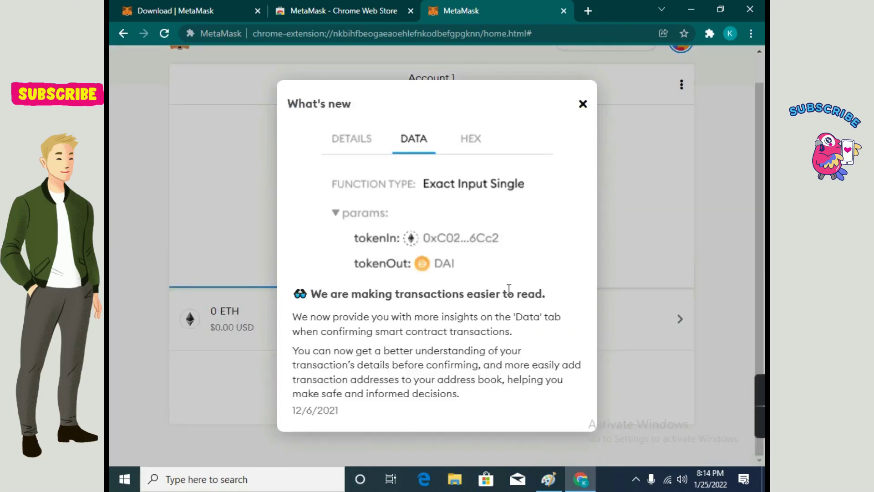
click(584, 108)
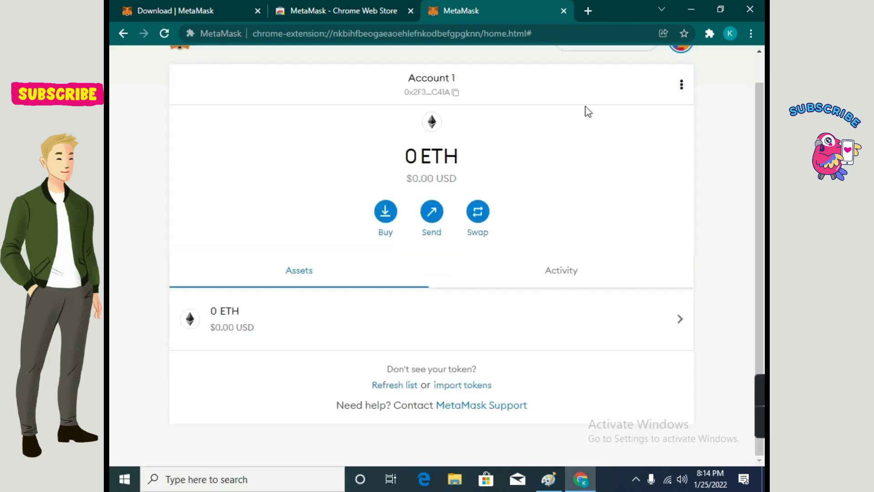
drag(400, 159, 488, 169)
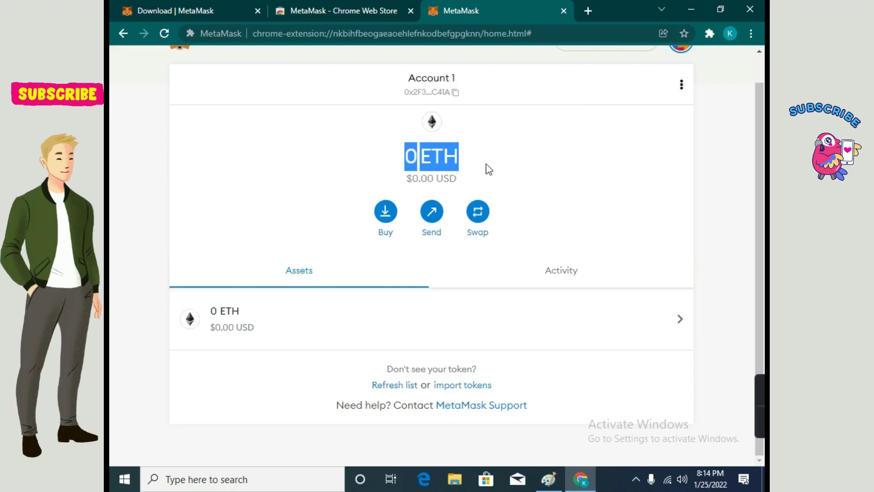
click(570, 181)
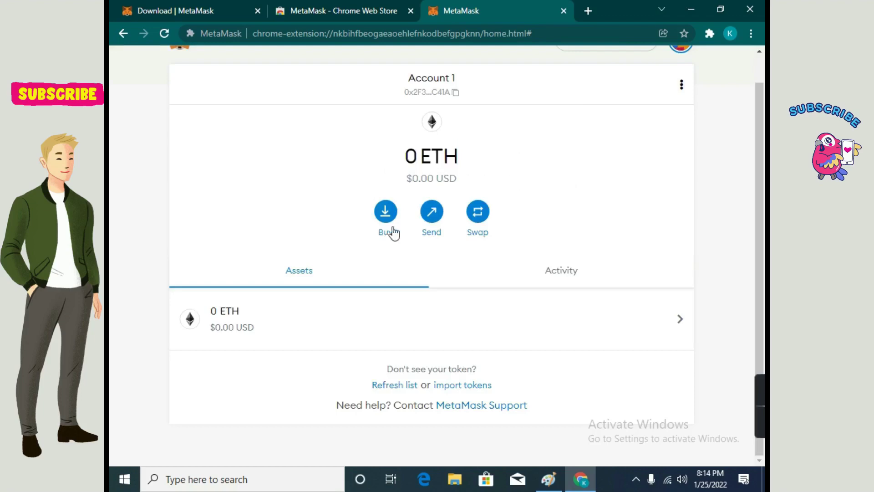
mouse_move(758, 396)
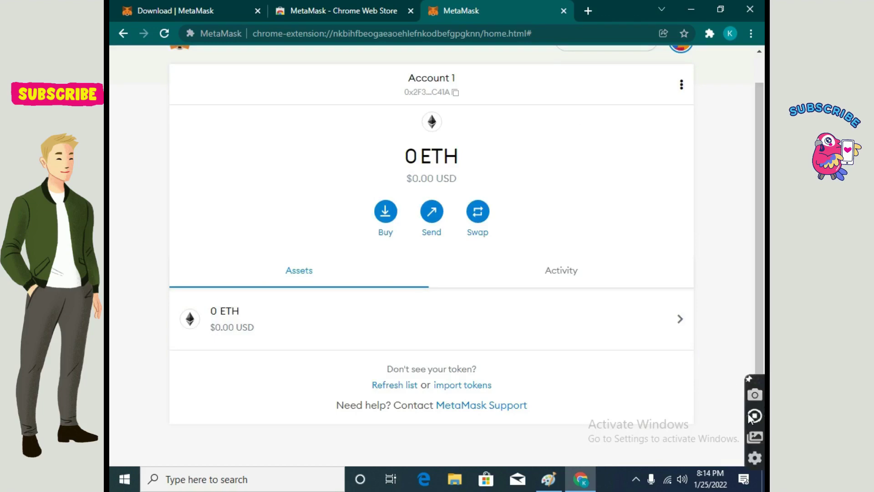
Step: Highlight the wallet account's USD balance and look over the options in the accounts menu
click(754, 415)
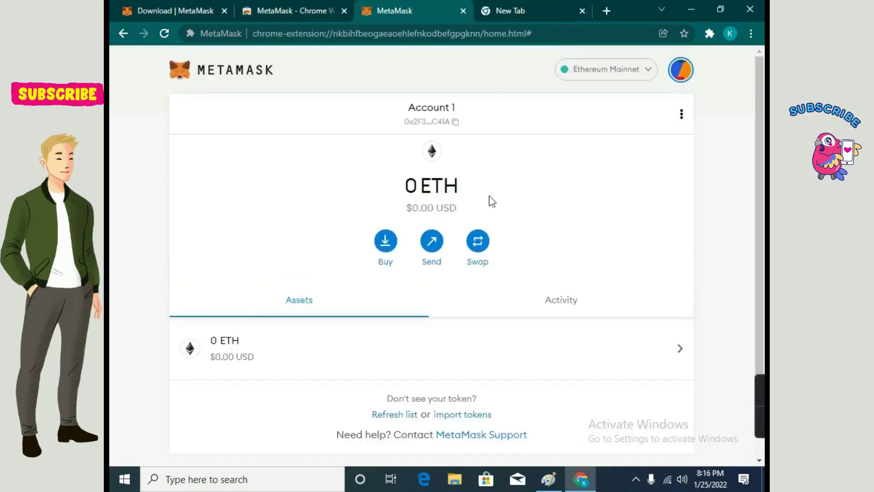
drag(487, 200, 406, 208)
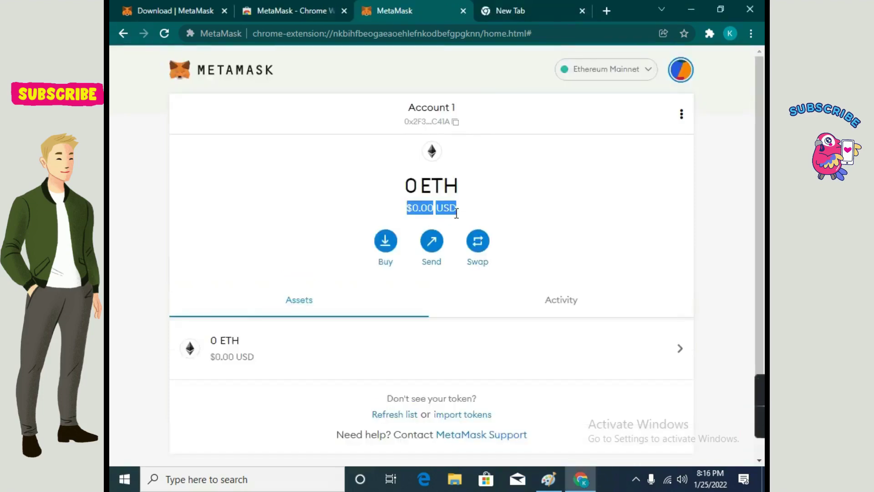
click(515, 185)
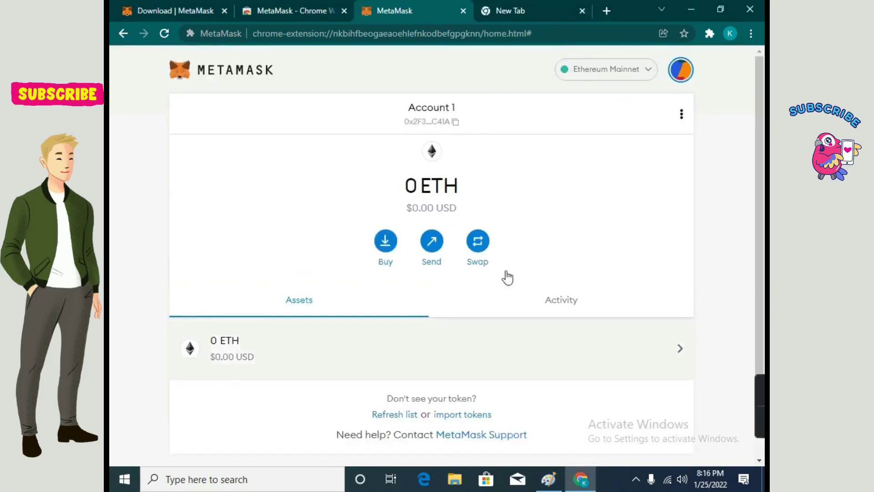
click(682, 70)
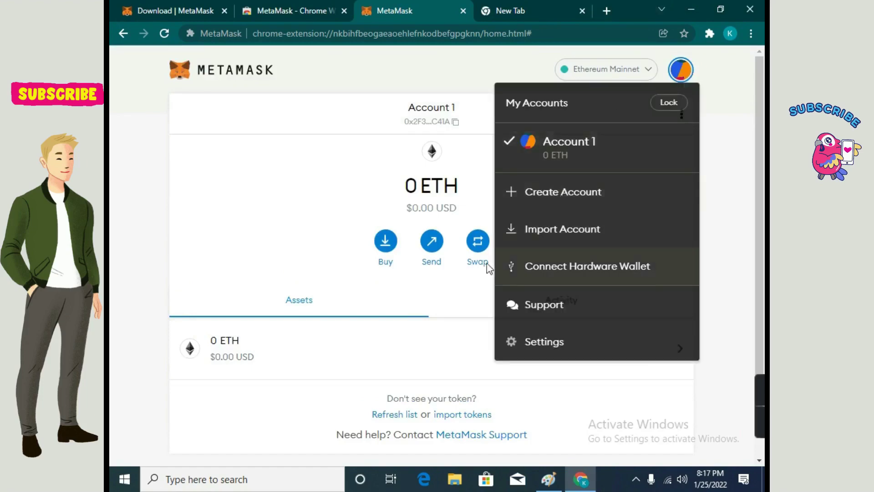
Step: Open the OpenSea homepage and examine its Notable Drops and the ranked list of top collections
click(180, 197)
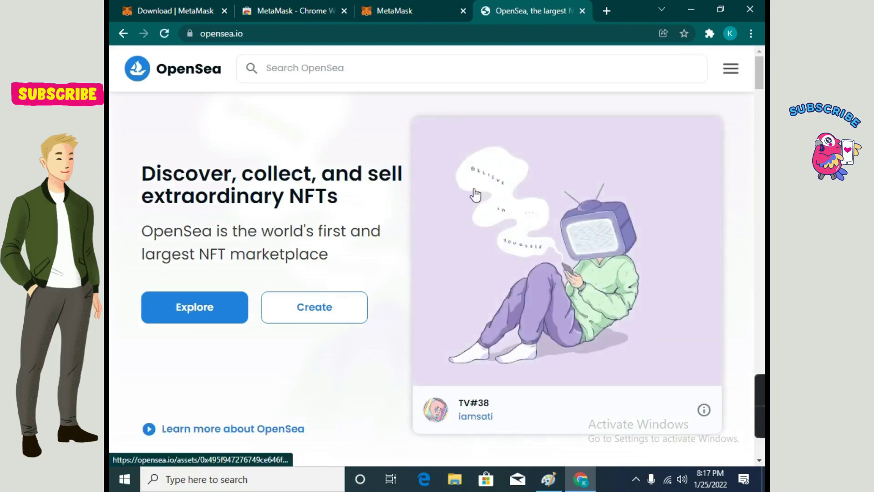
scroll(332, 250, down, 4)
scroll(332, 251, down, 4)
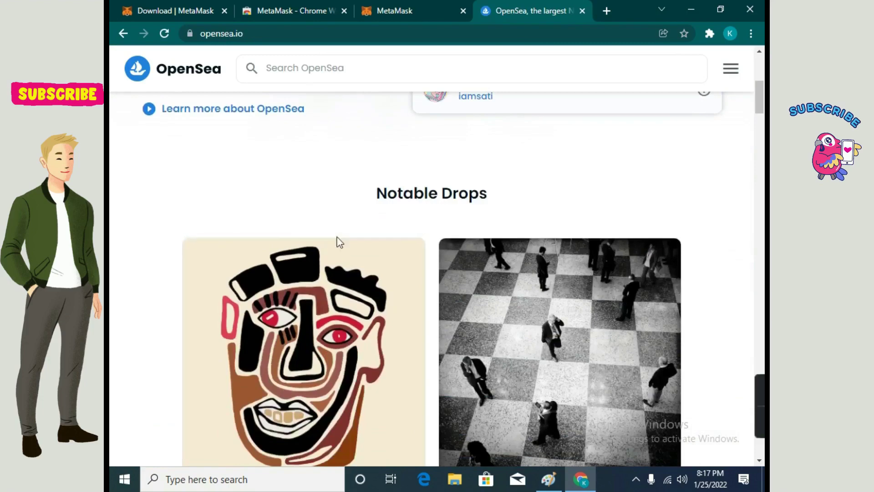
scroll(337, 242, down, 2)
scroll(382, 193, down, 4)
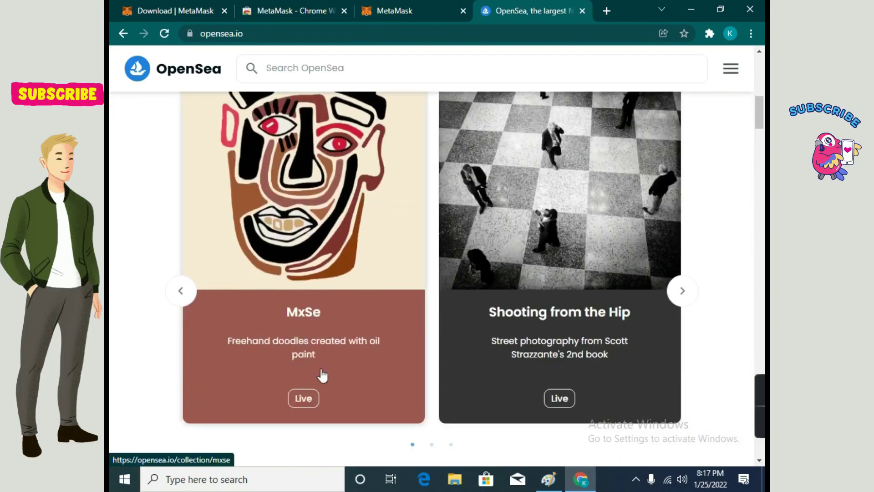
scroll(377, 330, down, 10)
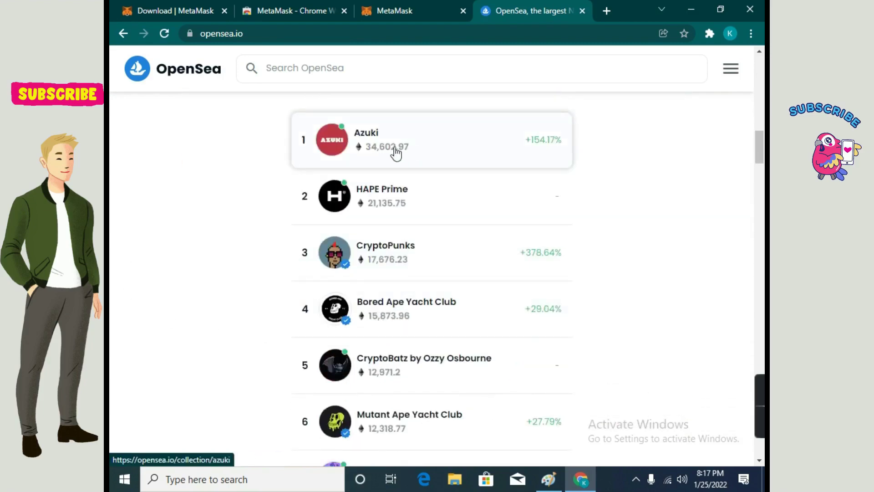
drag(372, 161, 385, 155)
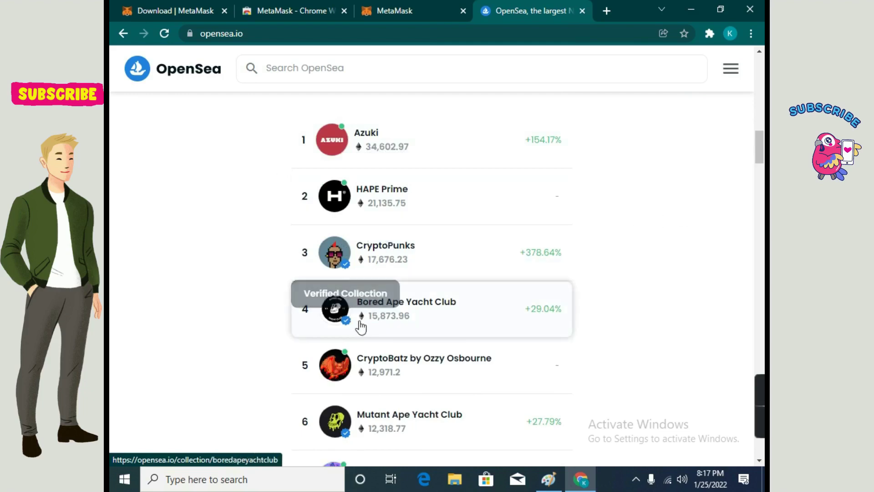
scroll(394, 380, down, 7)
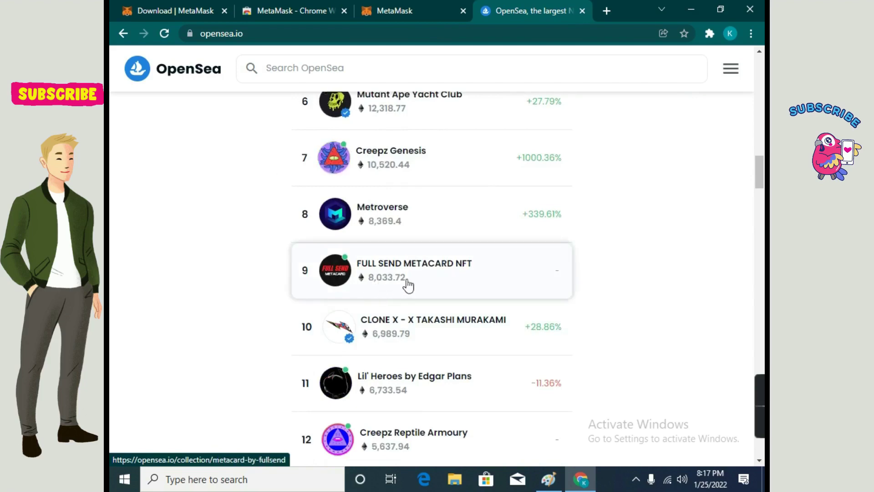
scroll(400, 406, down, 7)
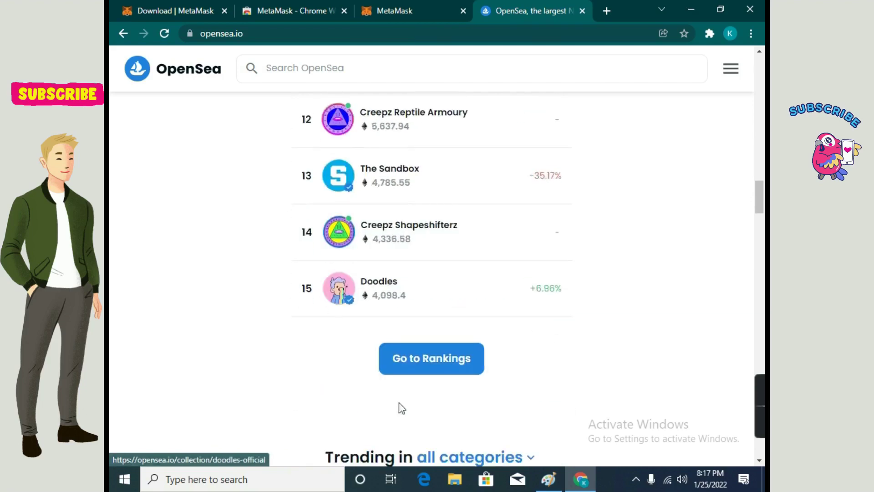
Step: Examine the OpenSea homepage's trending collections, instructions for creating and selling NFTs, and resources for getting started
scroll(400, 406, down, 4)
scroll(404, 405, down, 3)
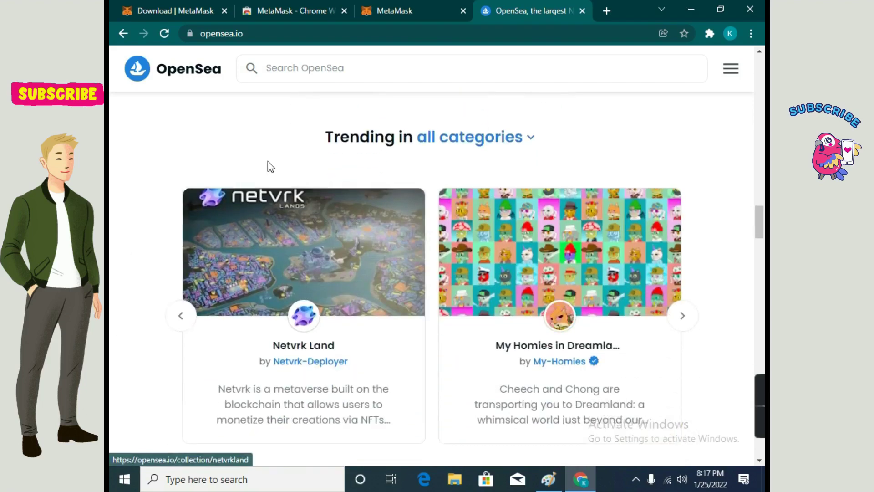
scroll(250, 324, down, 3)
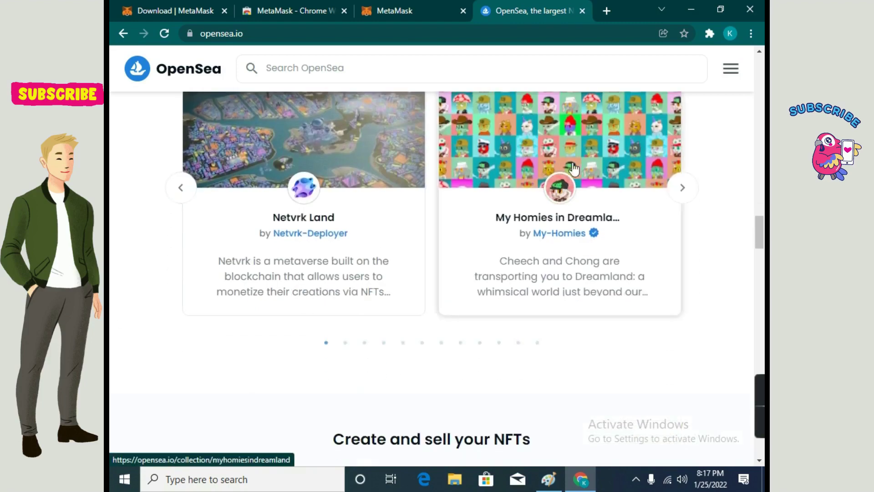
scroll(510, 193, down, 4)
scroll(329, 258, down, 4)
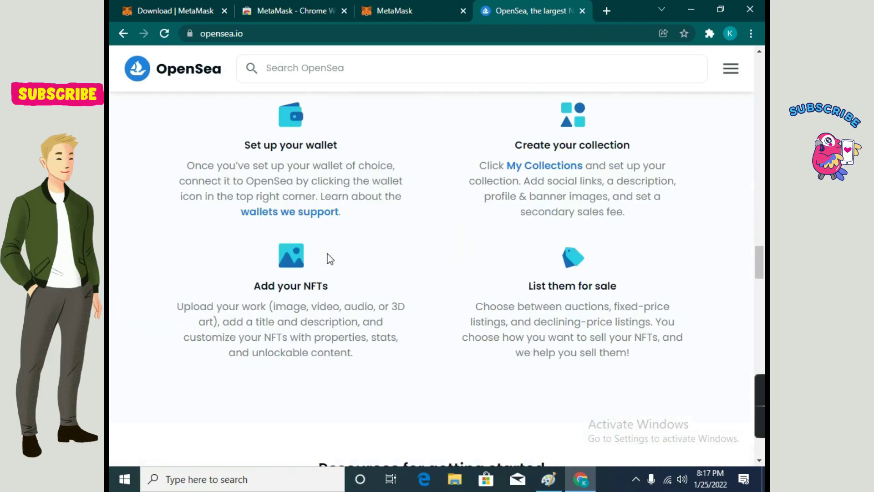
scroll(314, 199, down, 9)
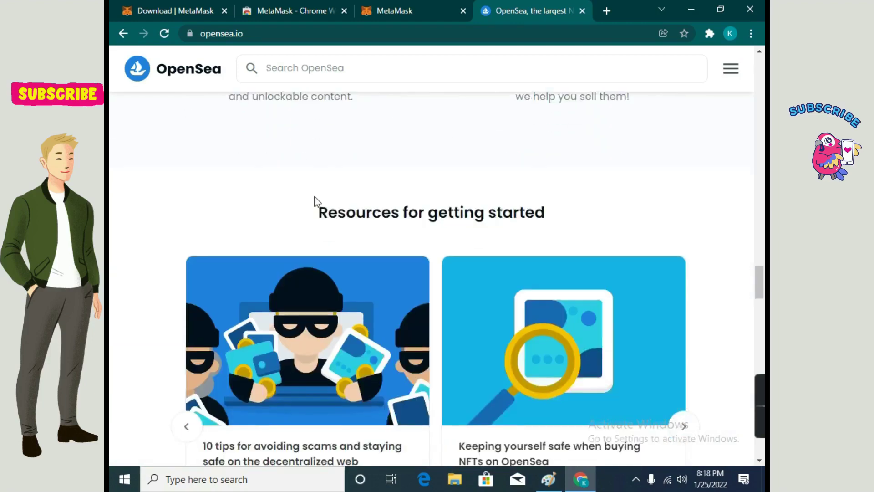
Step: Start creating an NFT from the OpenSea homepage and highlight the Connect your wallet heading
scroll(292, 252, up, 20)
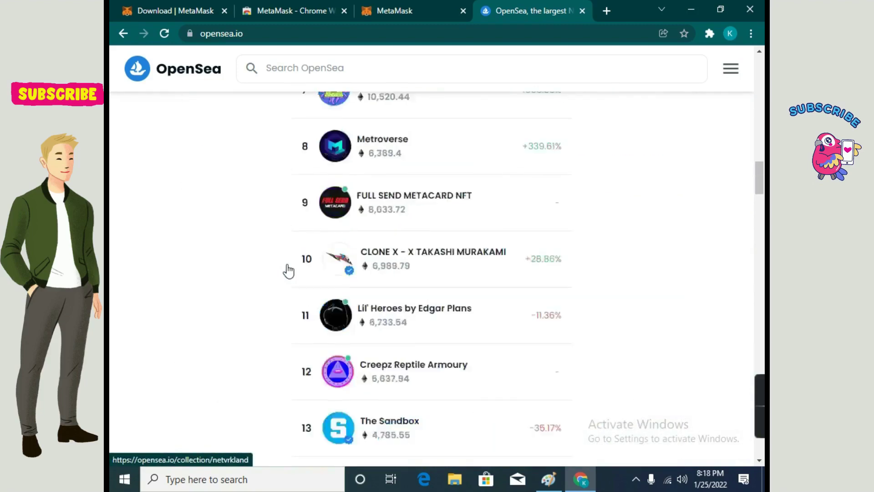
scroll(234, 341, up, 10)
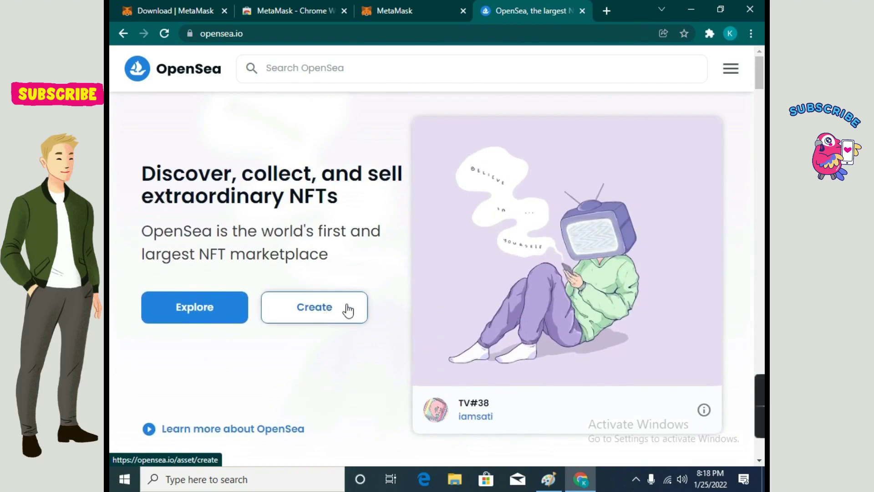
click(348, 308)
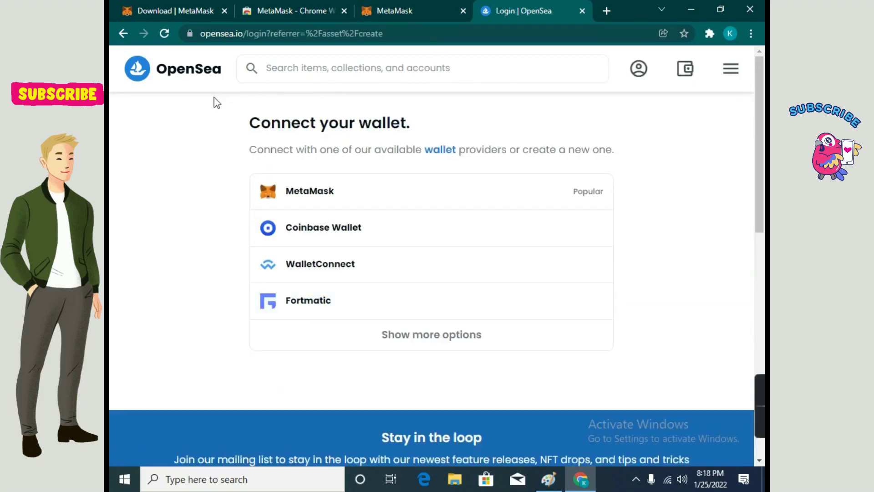
drag(253, 123, 424, 129)
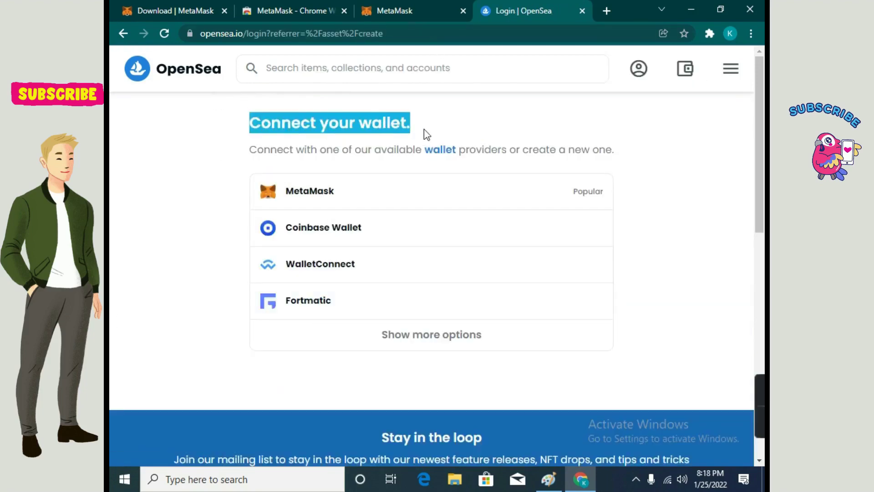
click(482, 101)
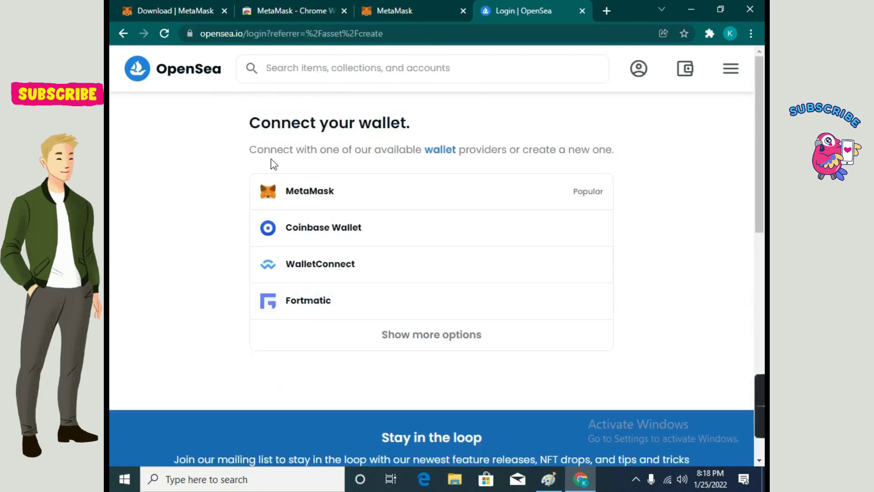
Step: Connect MetaMask's Account 1 to OpenSea and sign the signature request to sign in
click(318, 195)
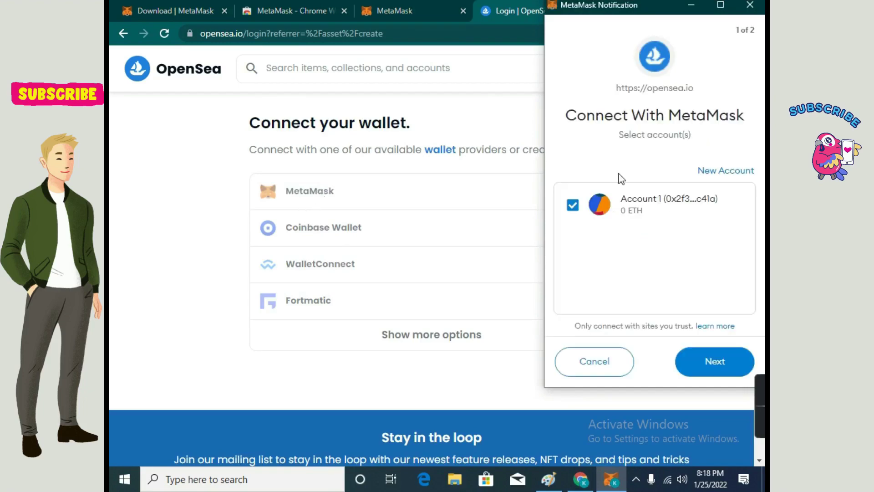
click(702, 368)
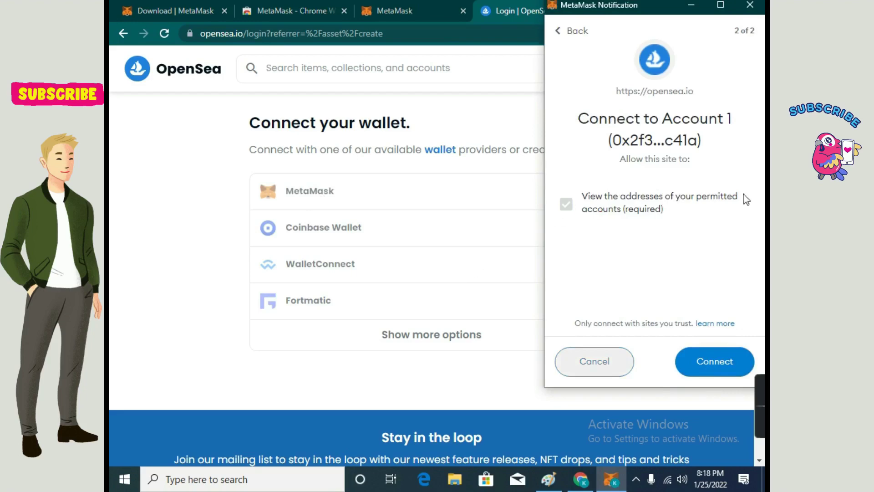
click(732, 359)
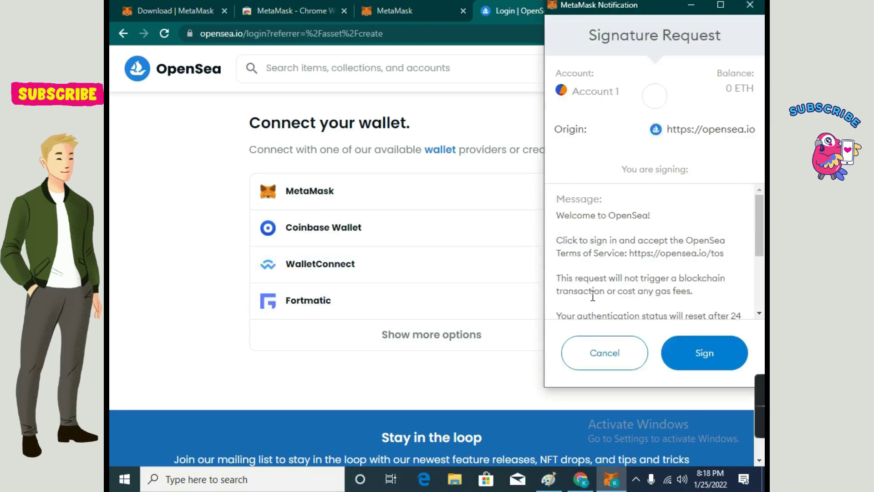
click(704, 354)
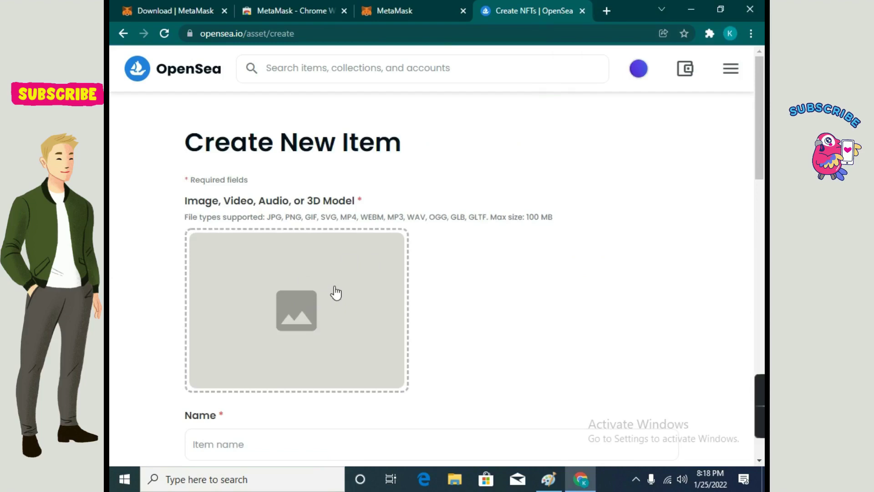
Step: Look through the Create New Item form from the media upload area to the Blockchain and Freeze metadata settings
scroll(202, 288, down, 5)
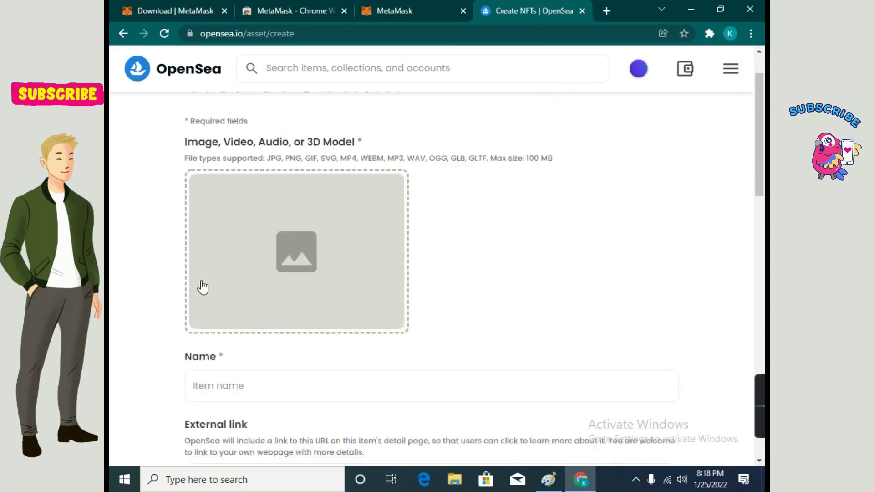
scroll(202, 280, down, 6)
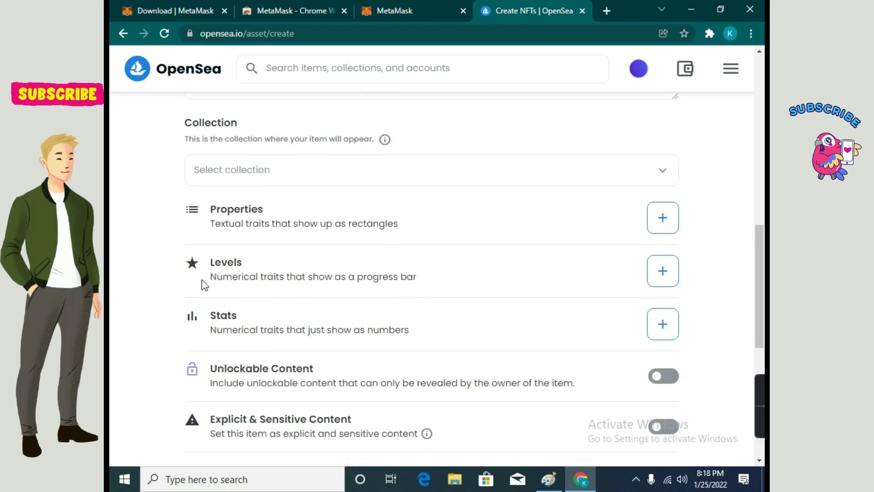
scroll(202, 283, down, 6)
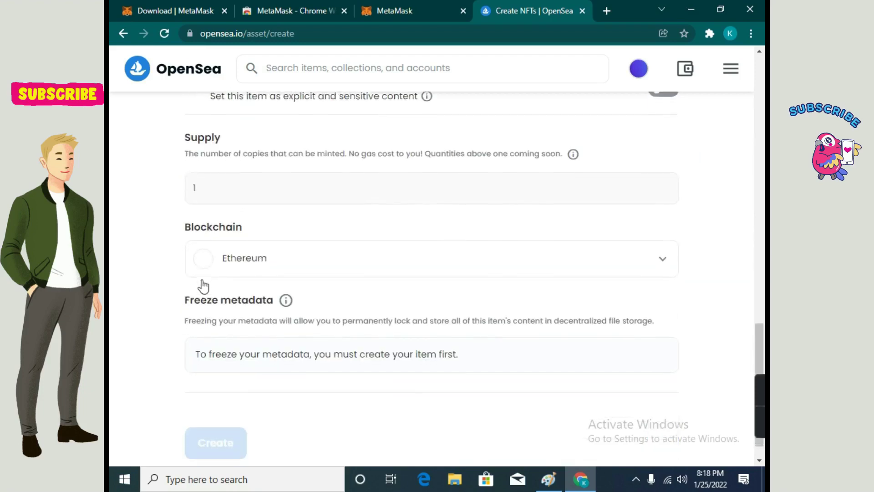
scroll(203, 286, up, 12)
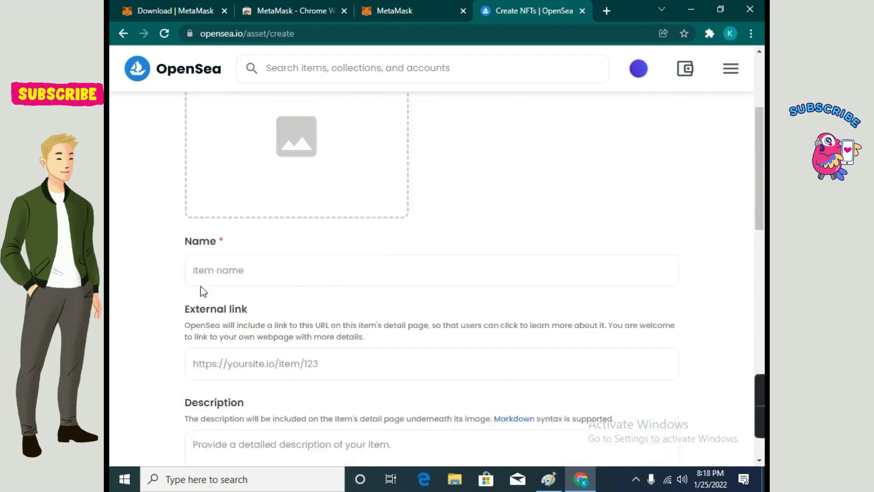
scroll(203, 294, up, 4)
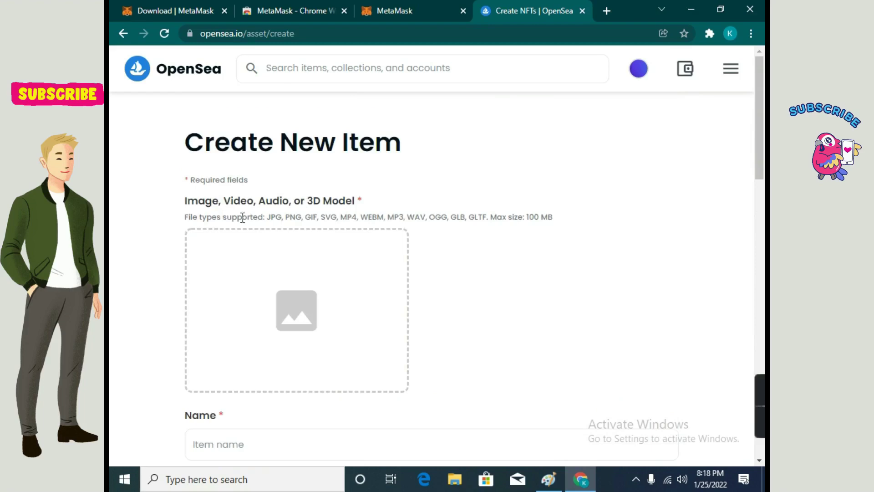
Step: Open the OpenSea profile and upload the design (6) image from Downloads as the profile picture
mouse_move(633, 74)
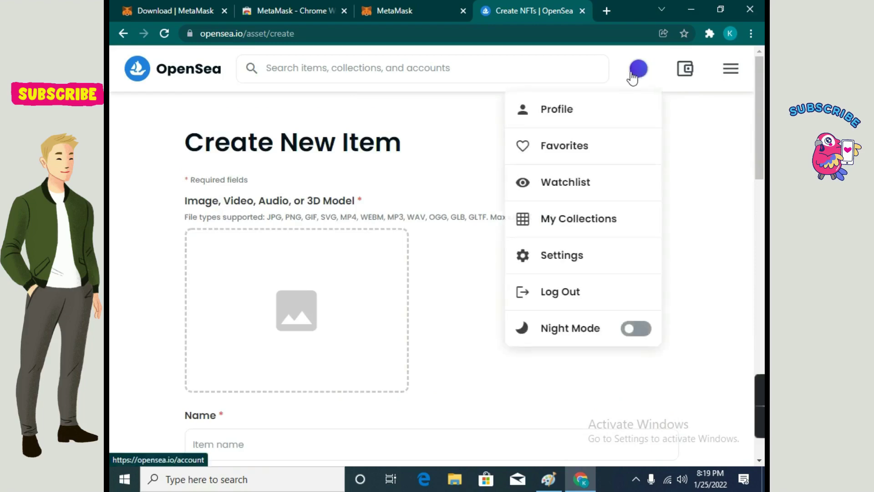
click(586, 110)
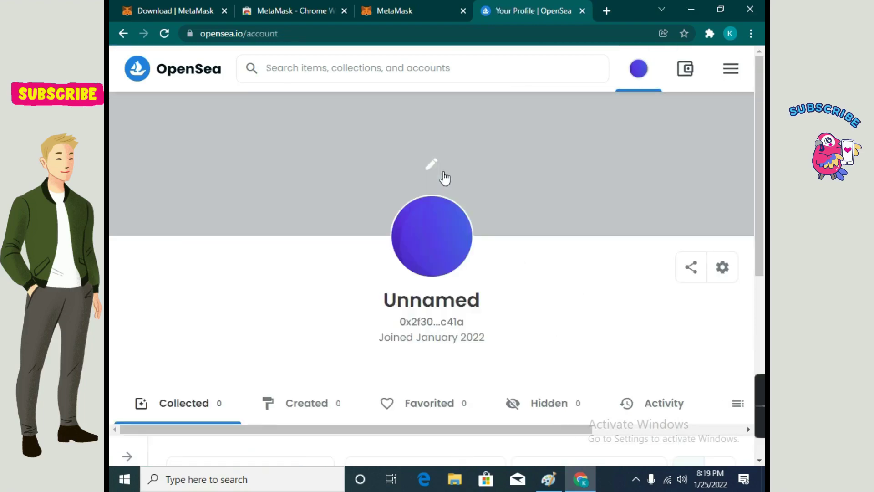
scroll(417, 186, down, 3)
scroll(434, 169, up, 3)
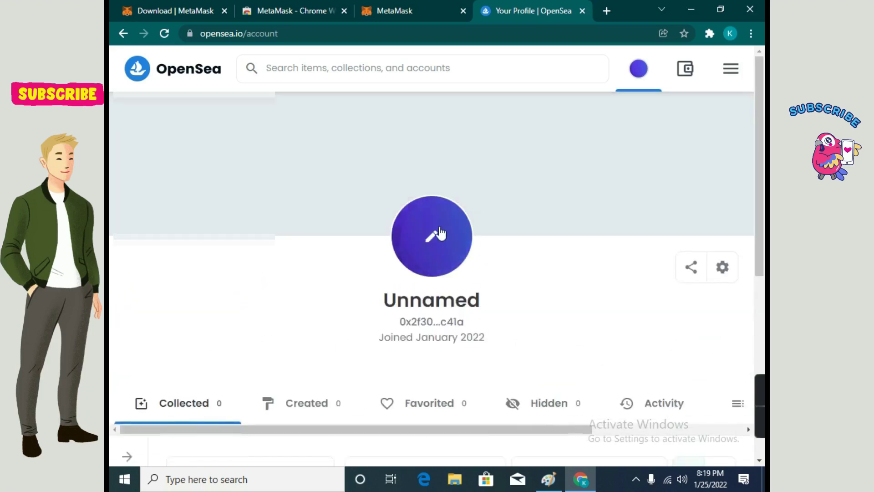
click(440, 233)
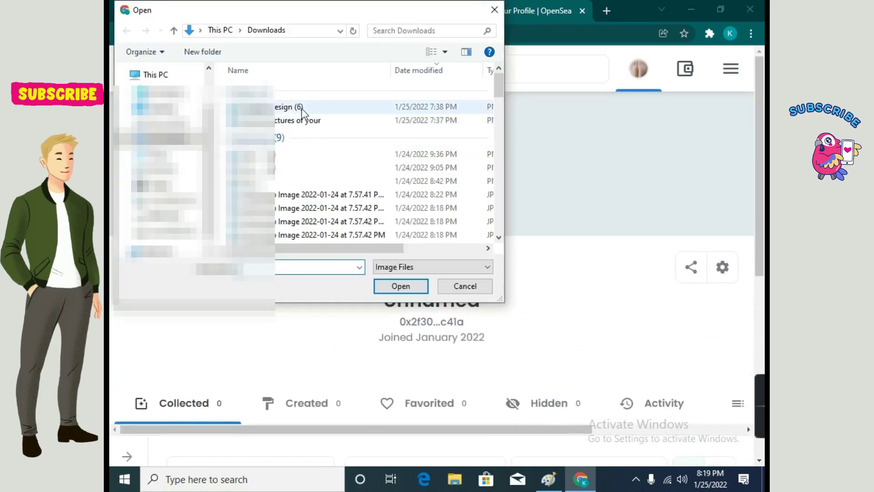
click(302, 109)
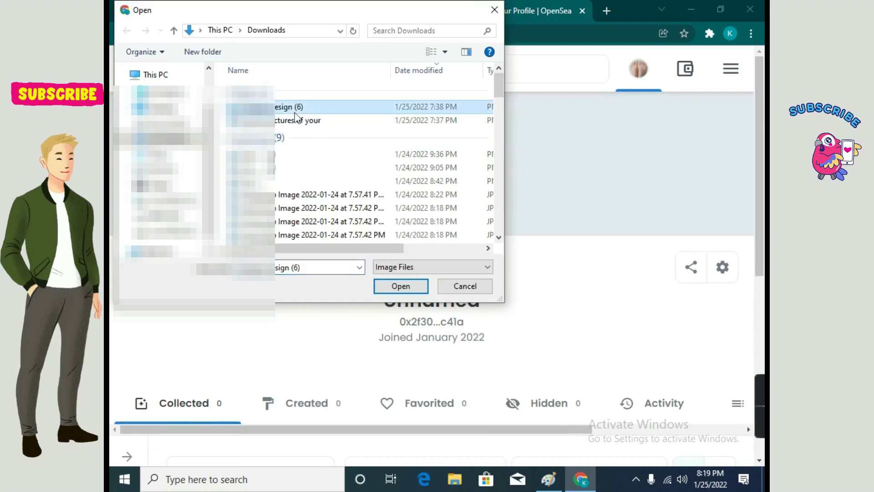
click(400, 287)
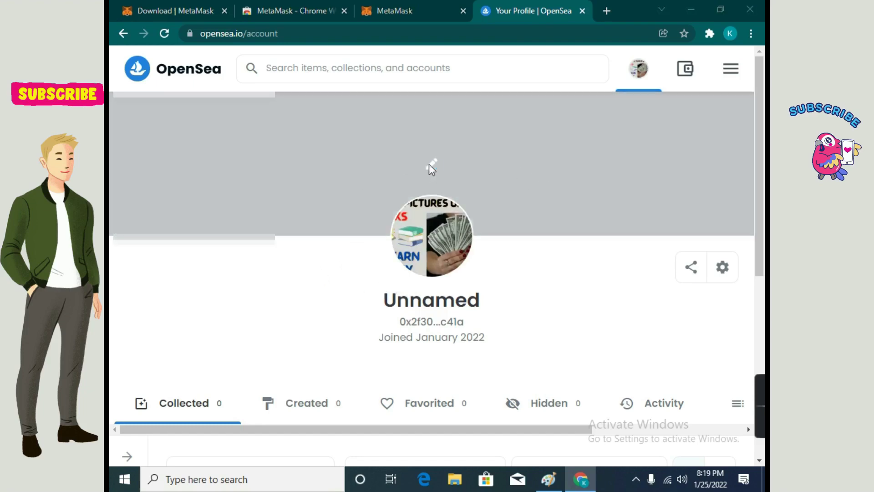
Step: Upload the "pictures of your" image from Downloads as the profile's banner
click(429, 169)
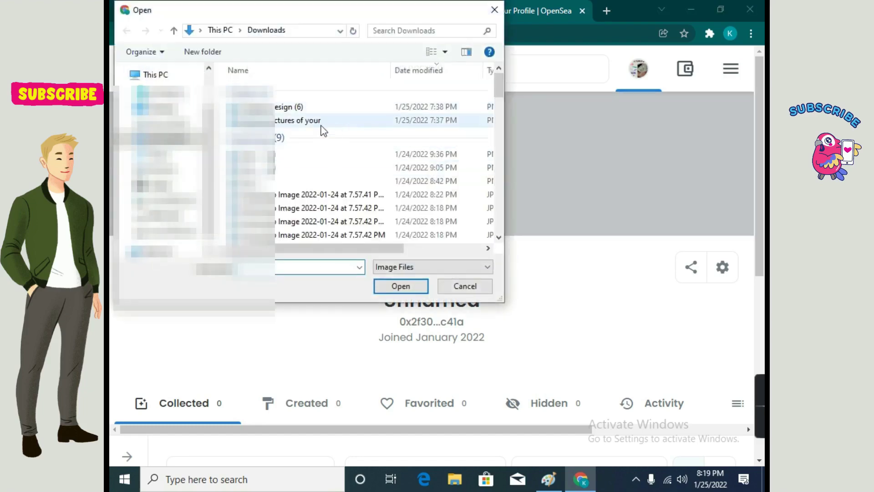
click(293, 121)
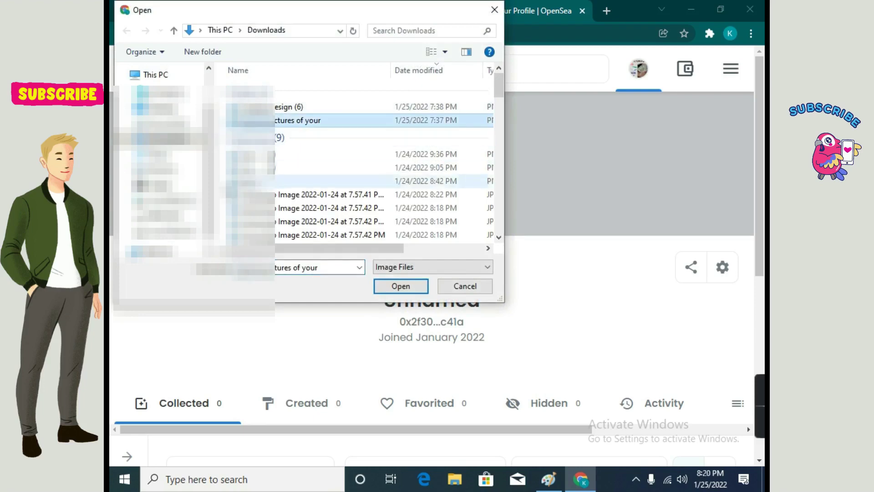
click(392, 286)
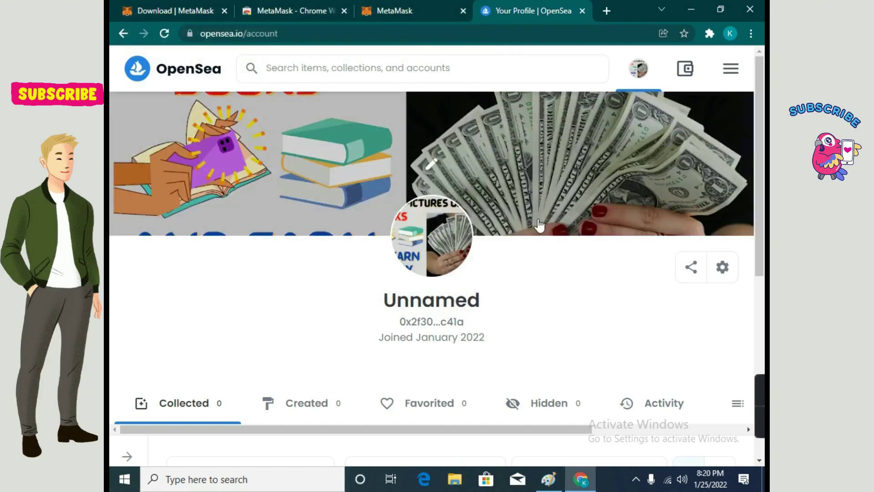
Step: Look over the profile page, highlighting the join date and viewing the Created items
scroll(501, 151, down, 5)
scroll(246, 257, up, 4)
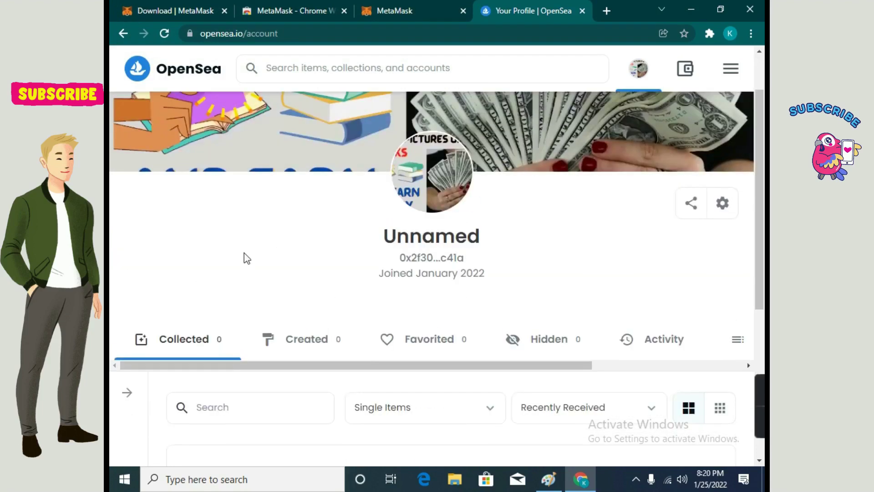
drag(429, 273, 510, 280)
click(522, 267)
scroll(255, 305, down, 3)
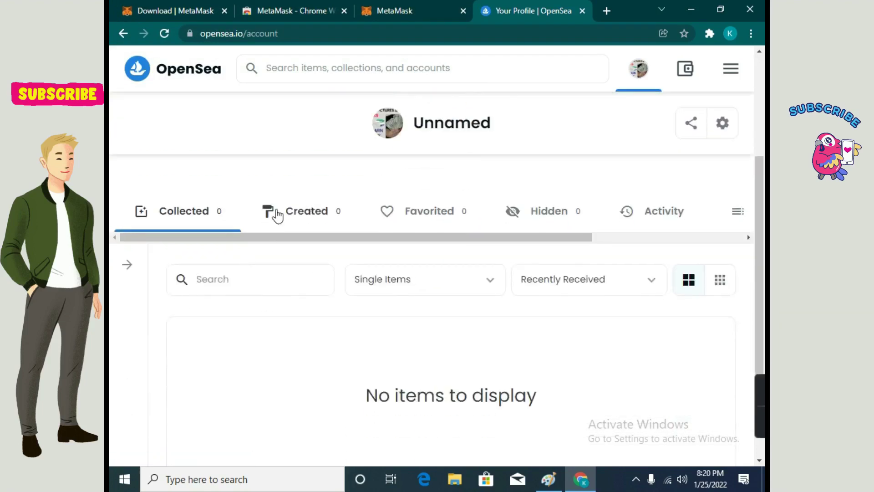
click(323, 216)
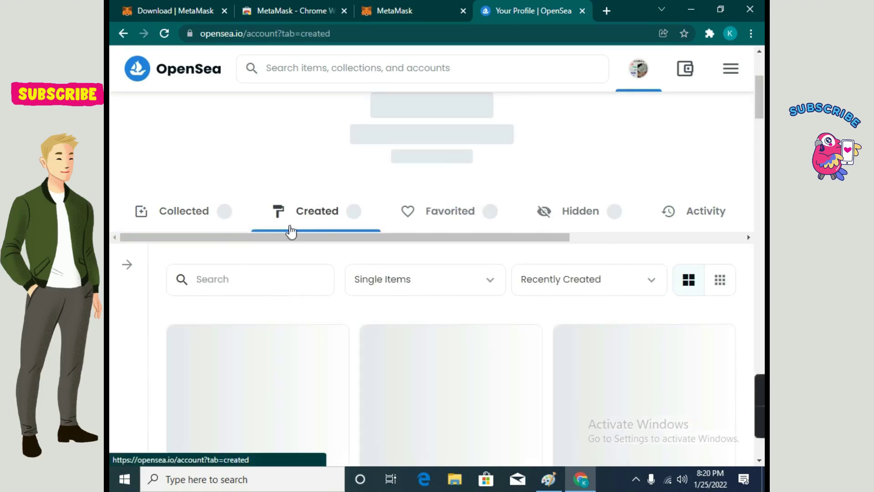
Step: Return to the OpenSea homepage and open the form for creating a new item
click(138, 75)
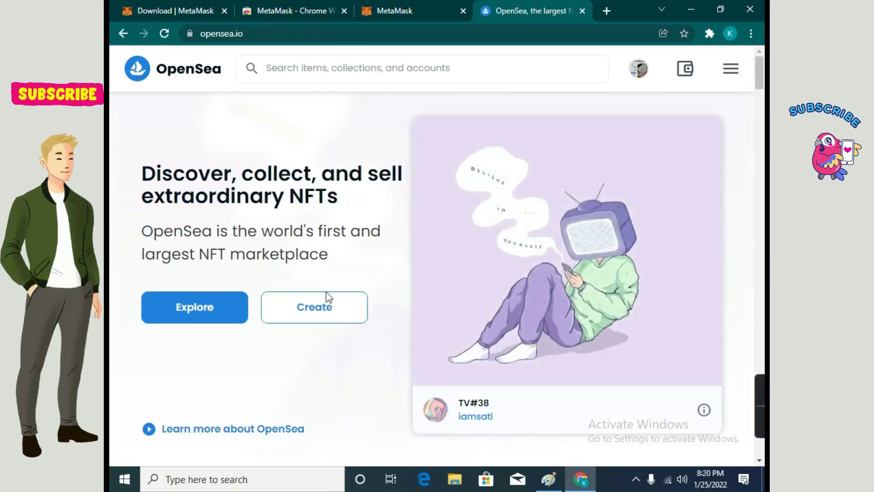
click(321, 308)
mouse_move(751, 418)
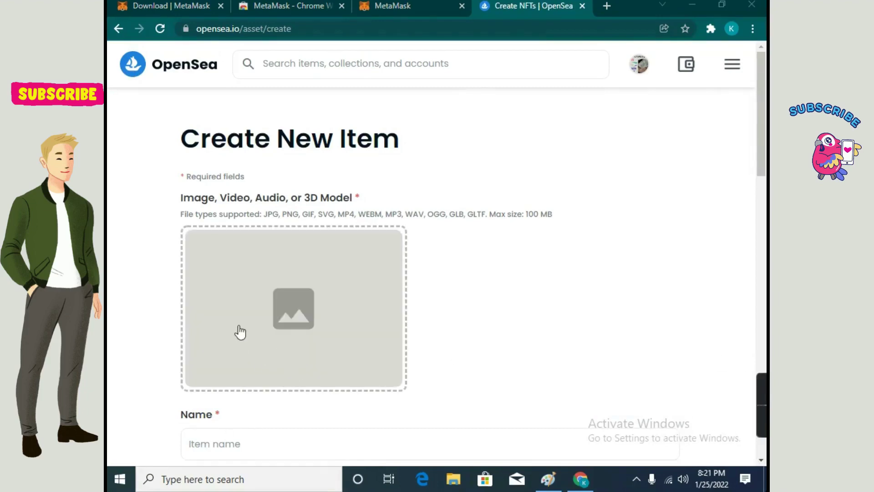
scroll(243, 331, down, 5)
scroll(246, 329, up, 5)
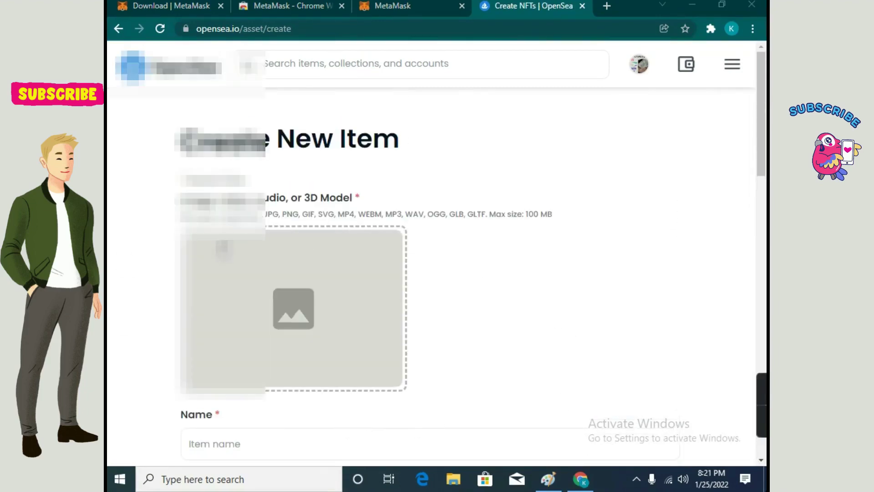
Step: Upload the Downloads image dated 1/24/2022 8:42 PM as the item's media and highlight the supported file types
click(278, 302)
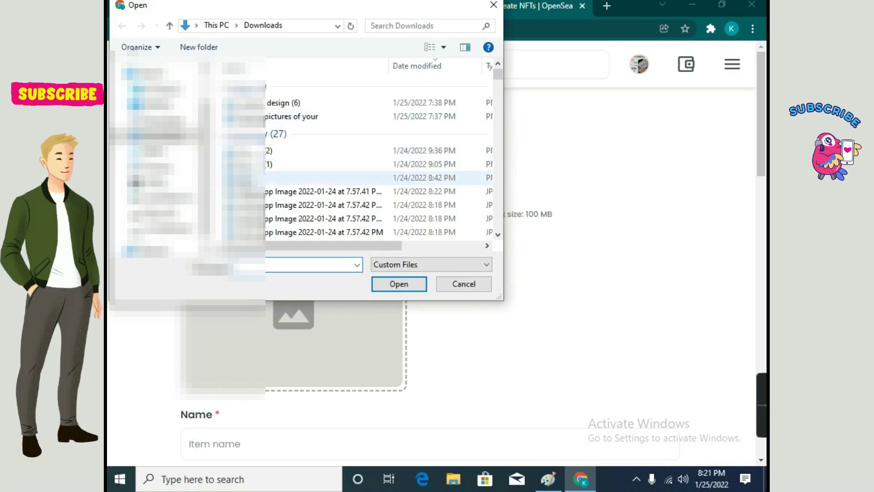
click(255, 178)
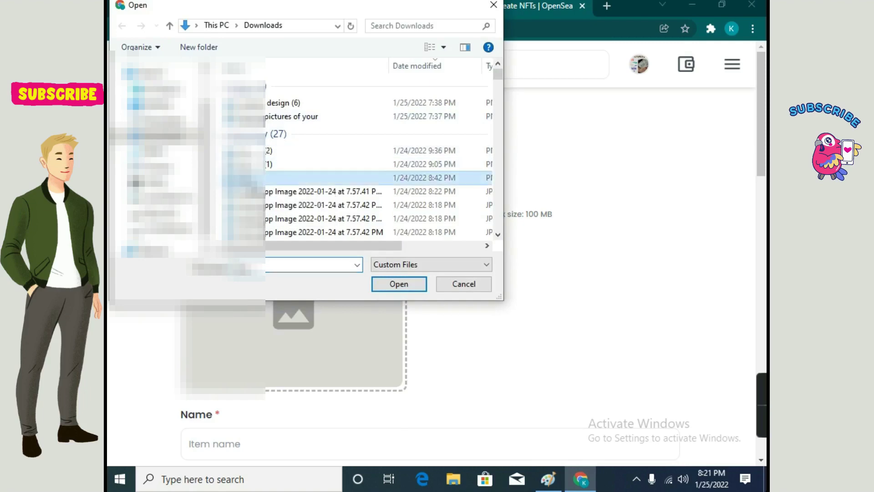
click(399, 284)
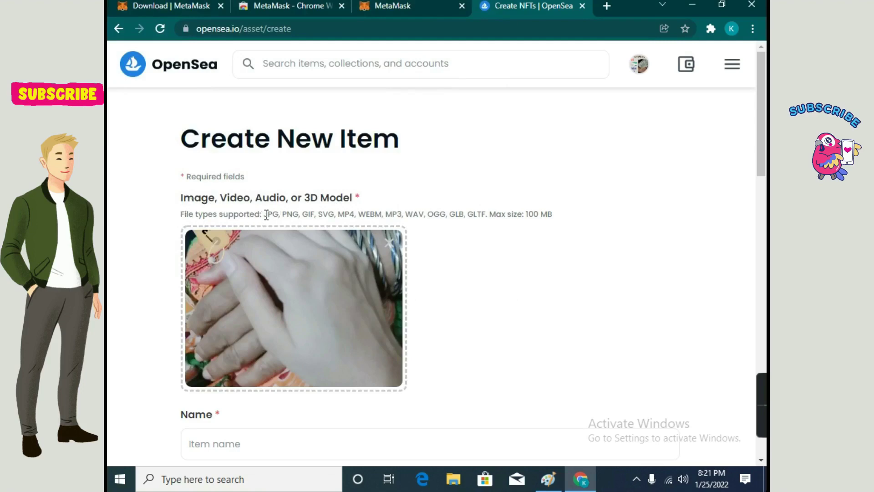
drag(268, 214, 367, 214)
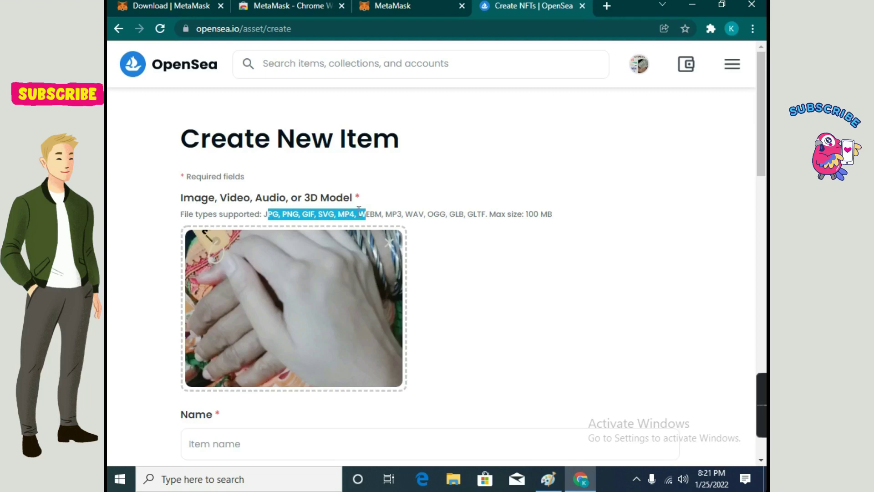
click(502, 259)
Step: Name the new item "How life changes..."
scroll(226, 225, down, 5)
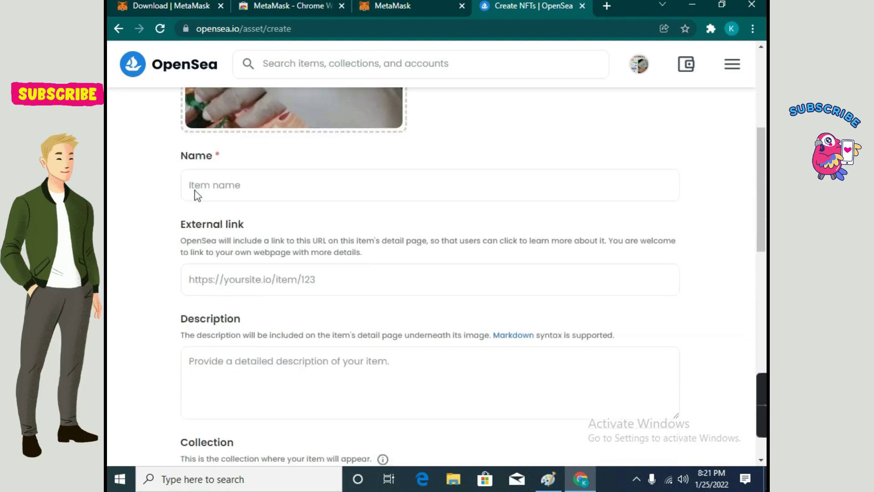
click(284, 185)
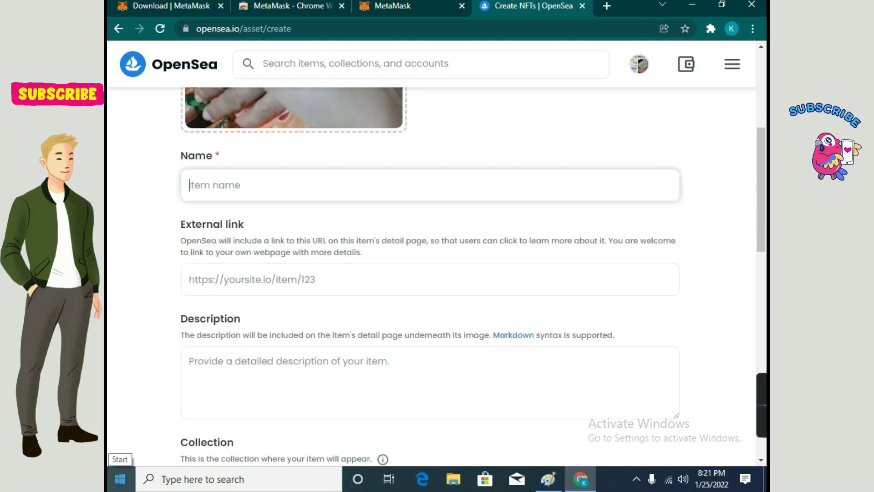
text(How life changes)
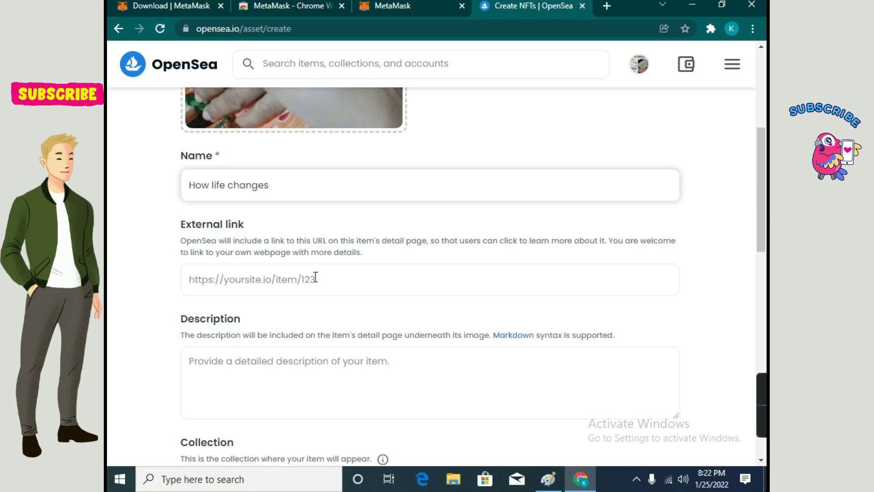
text(...)
Step: Leave the external link empty and enter the description "How life changes... Accept every phase of life and enjoy.....", correcting the misspelled word
click(221, 281)
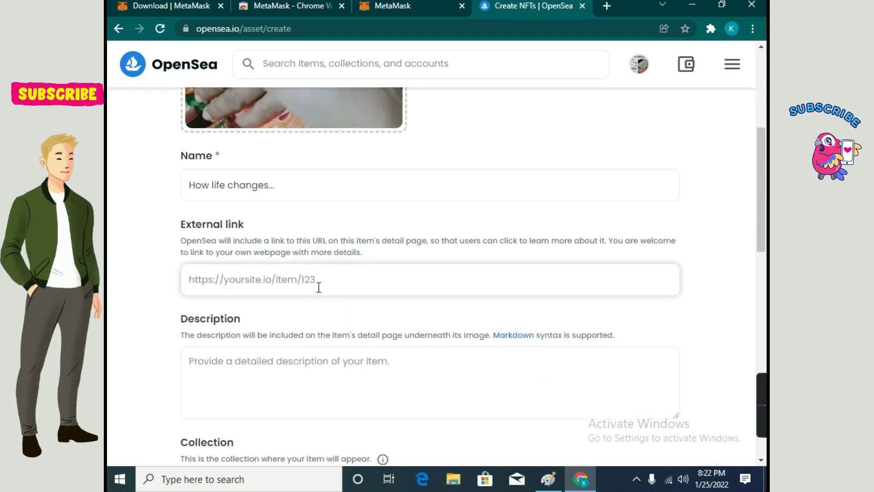
scroll(276, 283, down, 3)
click(206, 241)
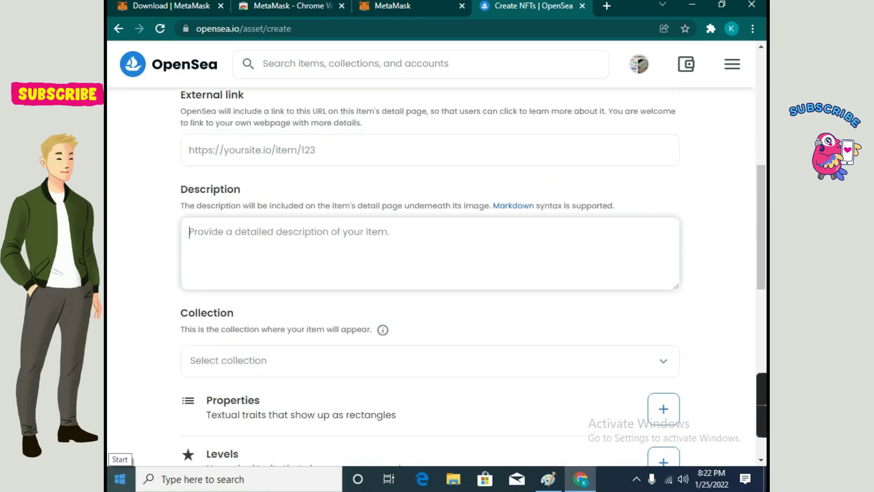
text(How)
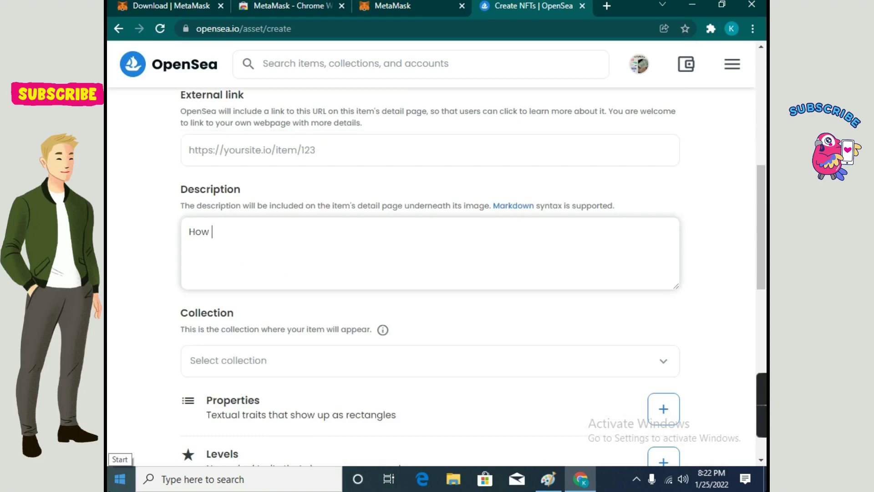
text( life changes)
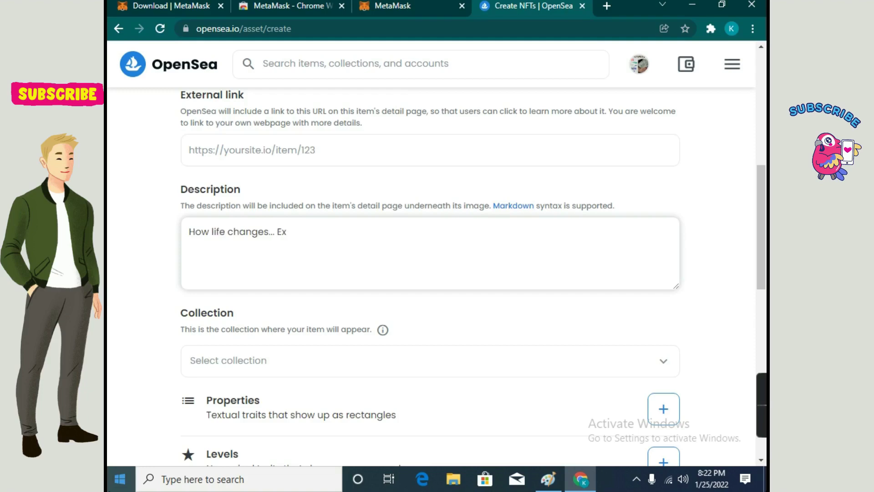
text(... Eccept every phase of )
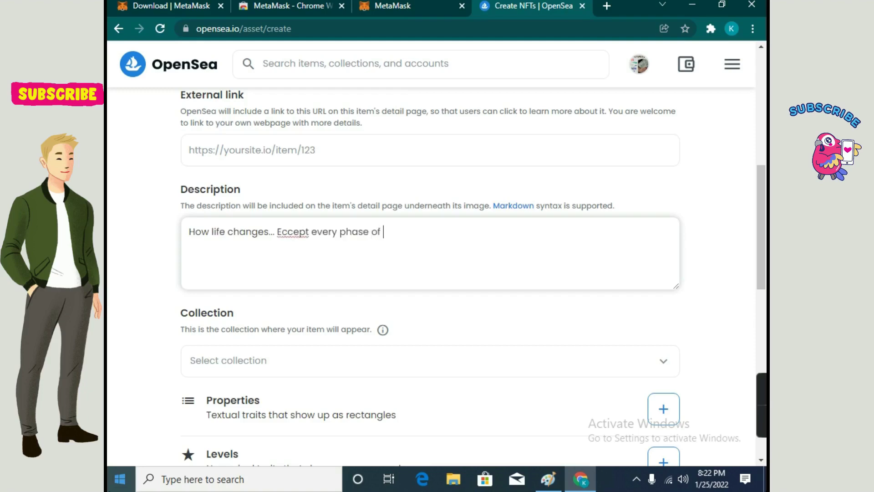
text(life and enjoy)
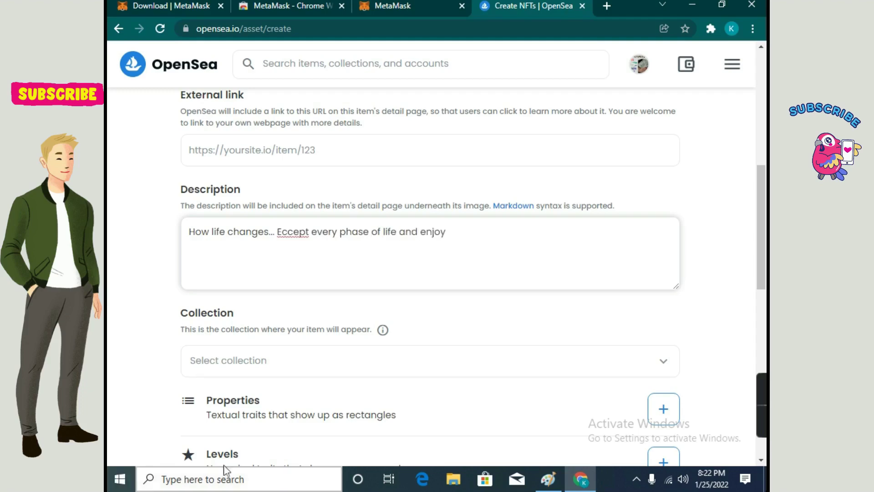
right_click(292, 235)
click(326, 263)
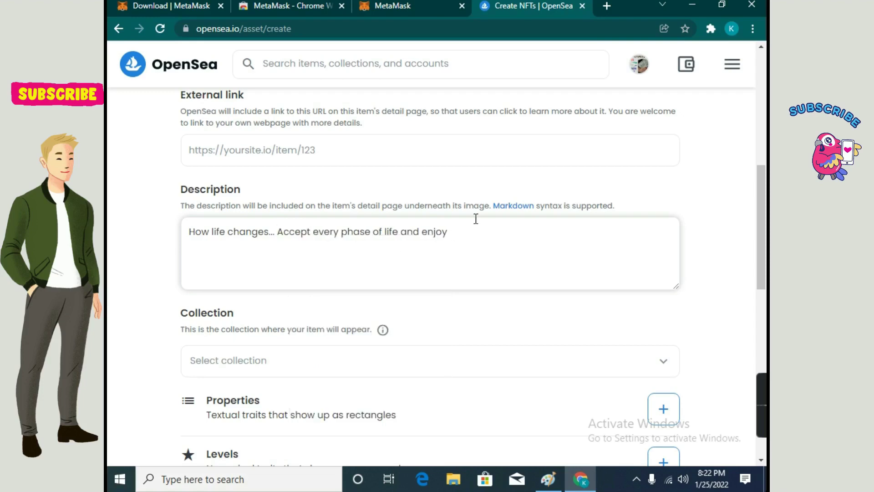
text(.....)
Step: Check the available collections and try to save an unnamed level with a value of 1 of 5
scroll(330, 308, down, 3)
click(195, 230)
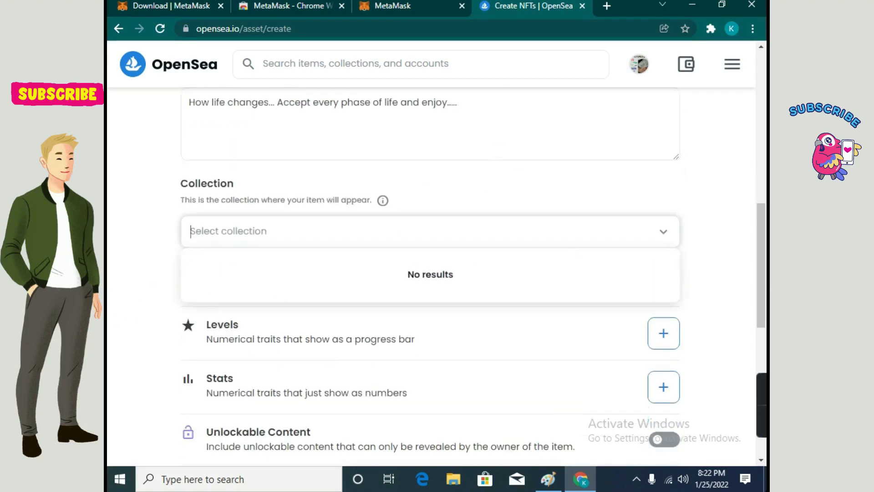
scroll(179, 300, down, 3)
click(672, 209)
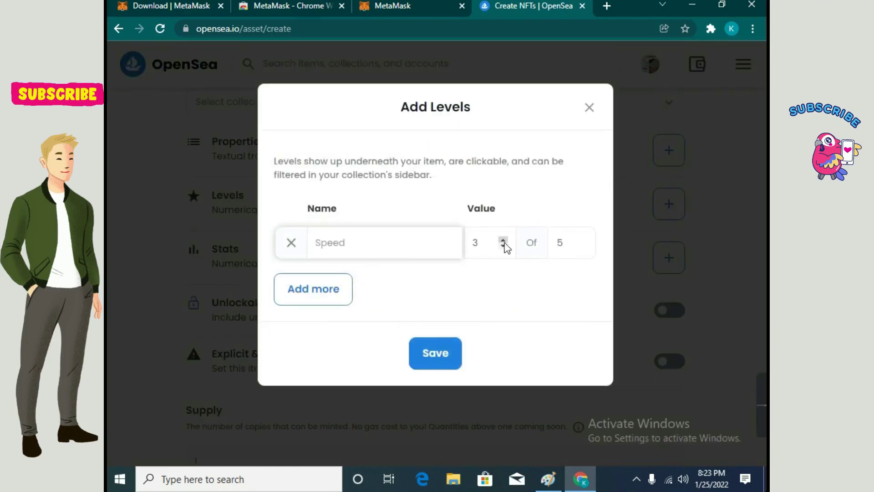
click(504, 241)
double_click(503, 247)
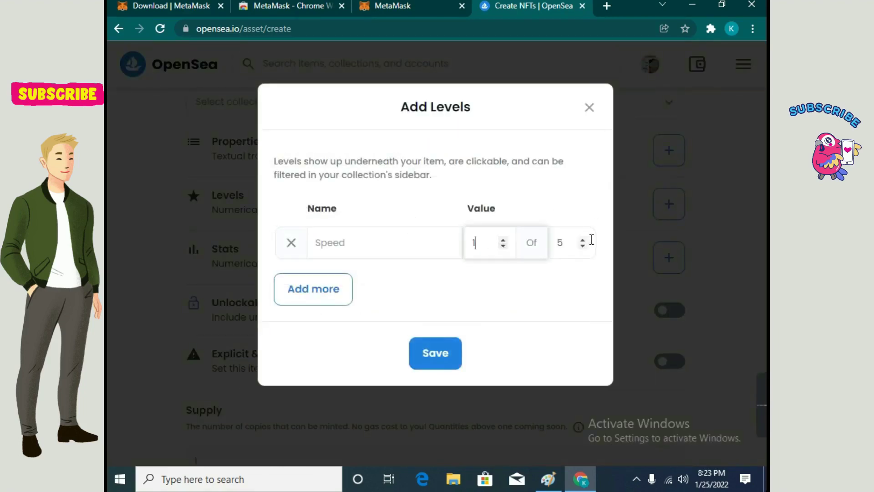
click(430, 359)
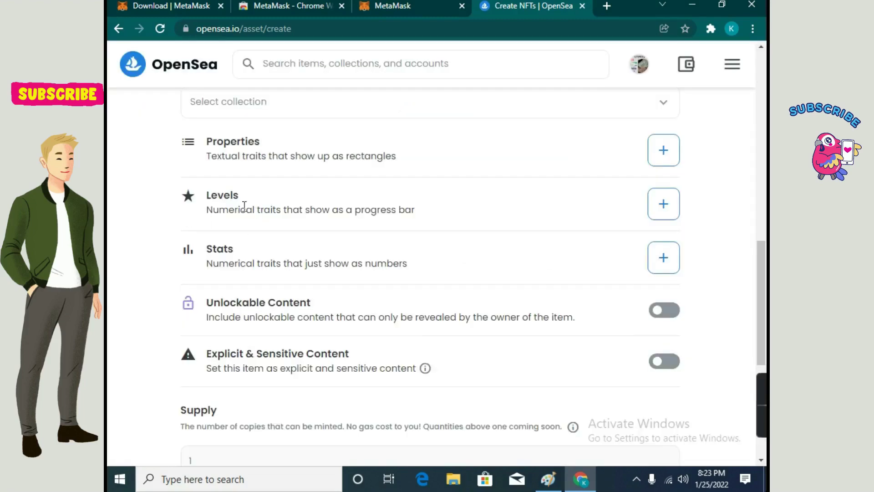
Step: Enable Unlockable Content and enter a message beginning with "Best wishes..." for the item's owner
scroll(203, 264, down, 1)
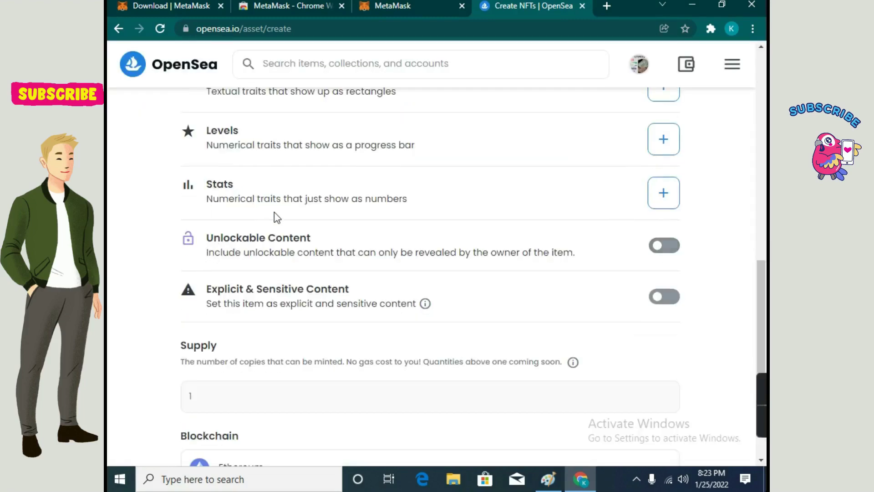
click(665, 247)
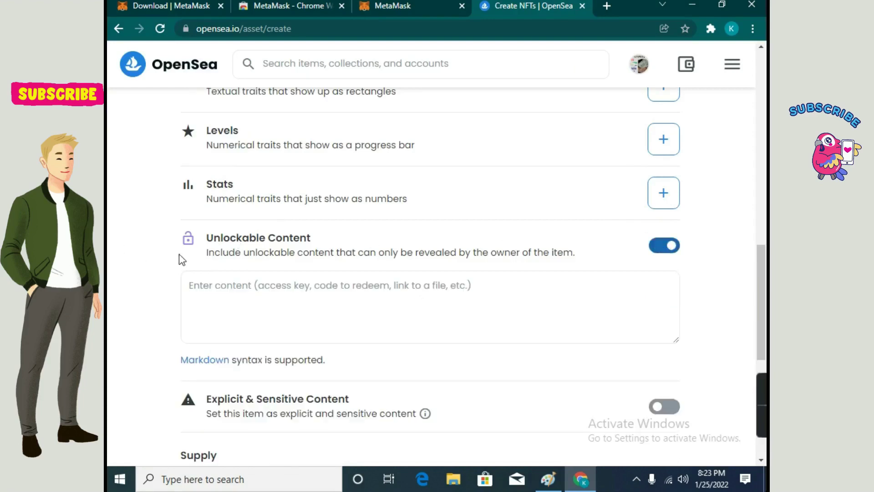
click(252, 282)
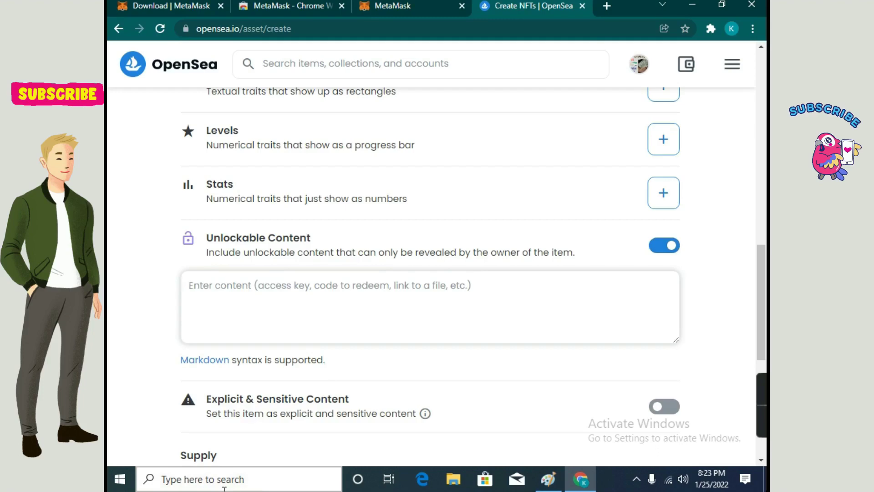
text(Best)
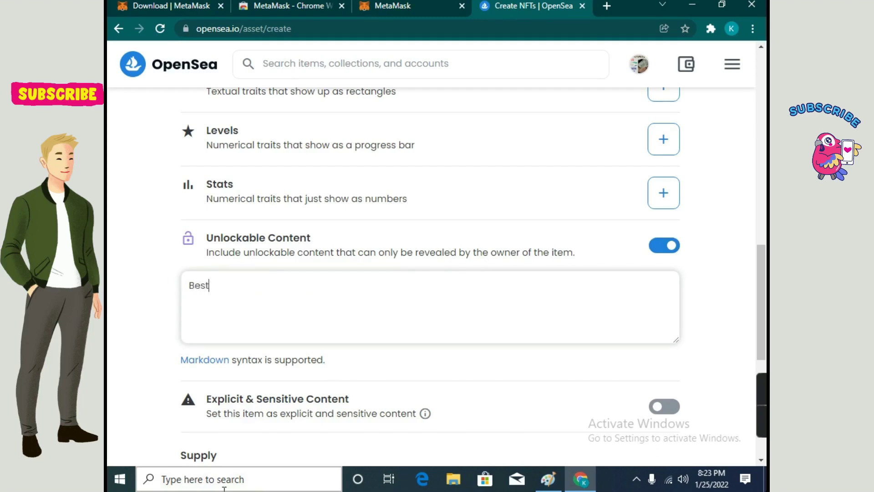
text( wishes...Enj)
Step: Examine the Blockchain setting and its Ethereum and Polygon options, keeping Ethereum selected
scroll(430, 273, down, 5)
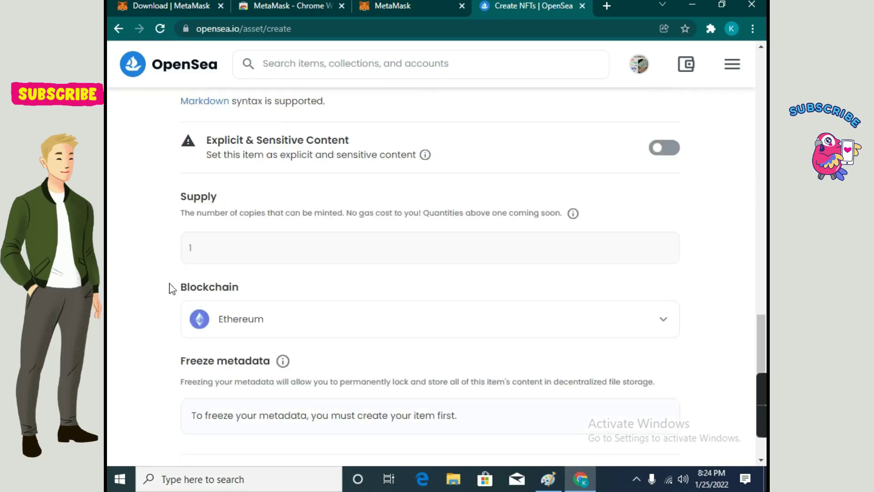
drag(181, 286, 285, 286)
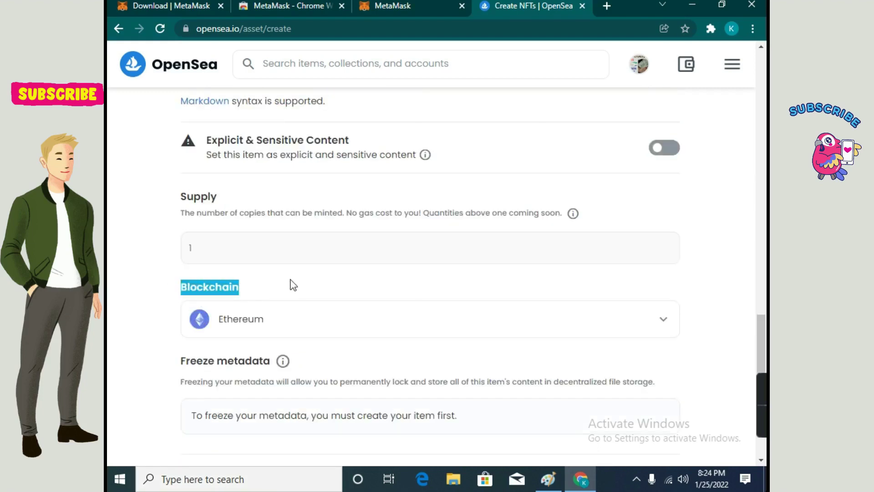
click(283, 286)
drag(215, 324, 302, 329)
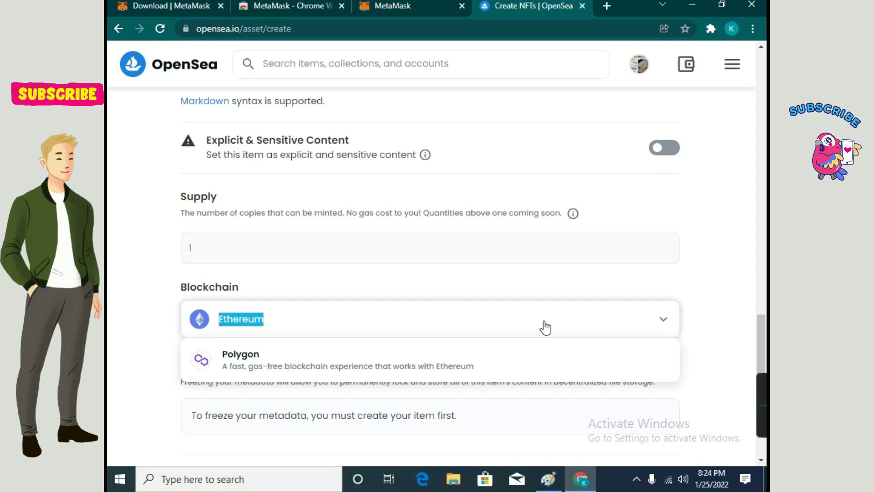
click(525, 322)
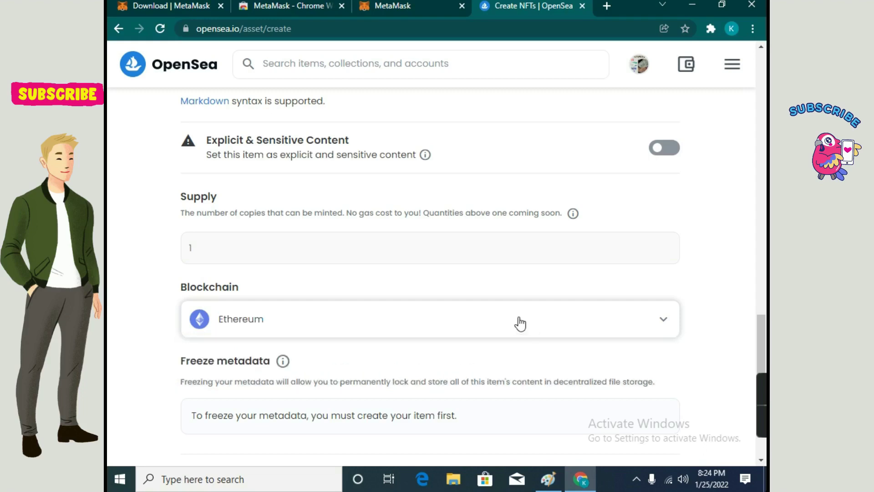
Step: Set the item's blockchain to Polygon, keeping that choice after checking the alternative option
click(579, 320)
scroll(414, 351, down, 2)
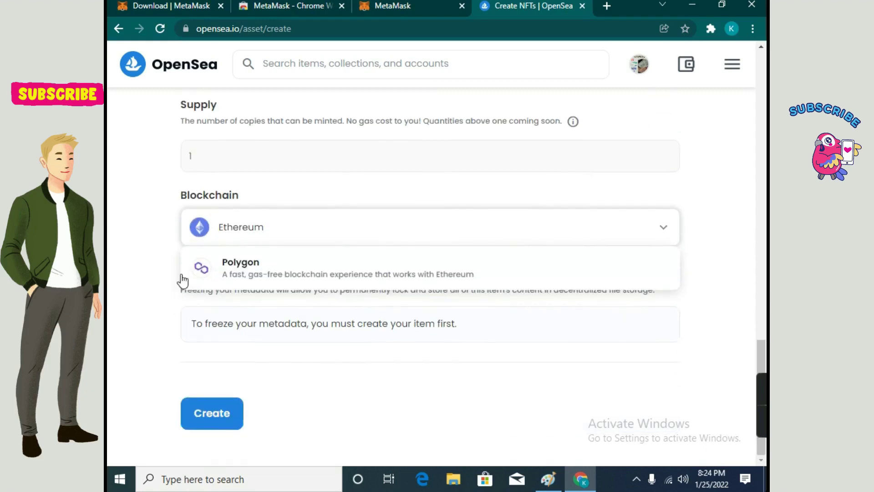
click(245, 274)
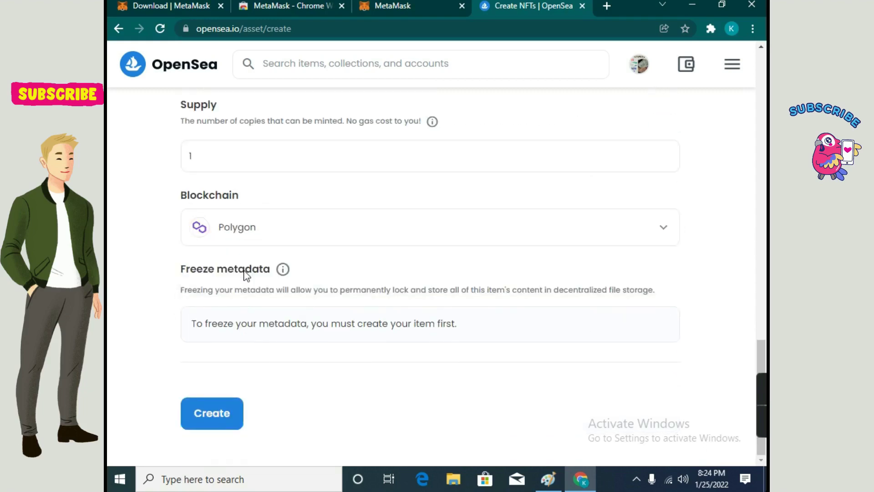
click(312, 235)
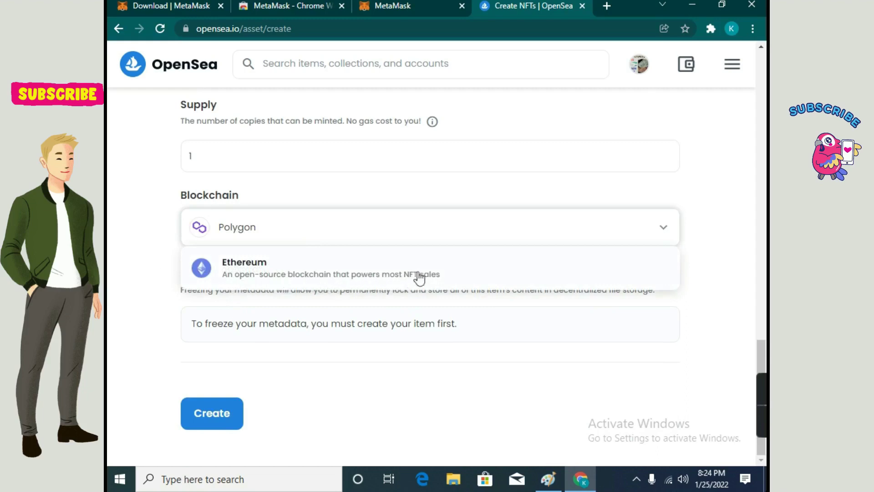
click(502, 231)
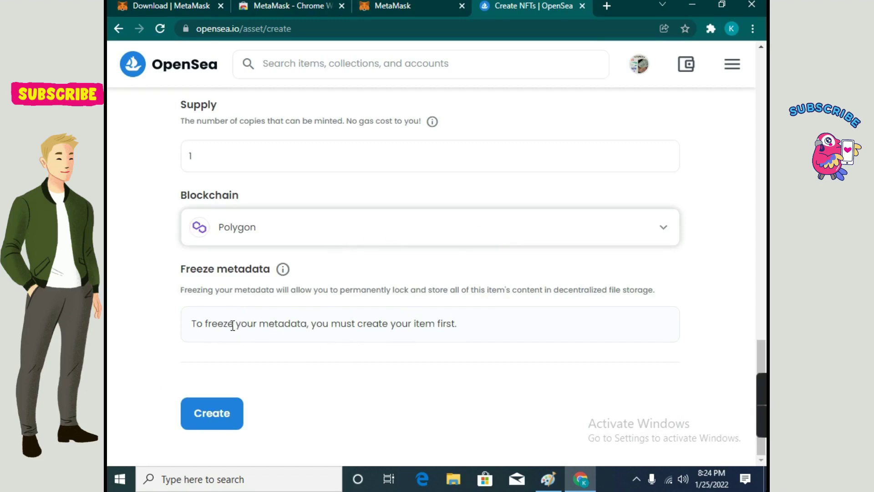
Step: Review the completed item form, create the NFT on Polygon, and close the creation confirmation
scroll(313, 260, up, 4)
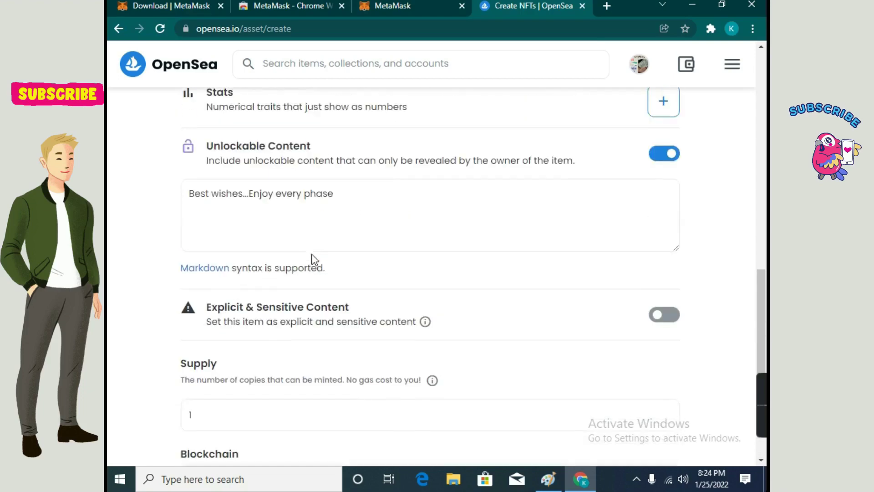
scroll(312, 259, down, 3)
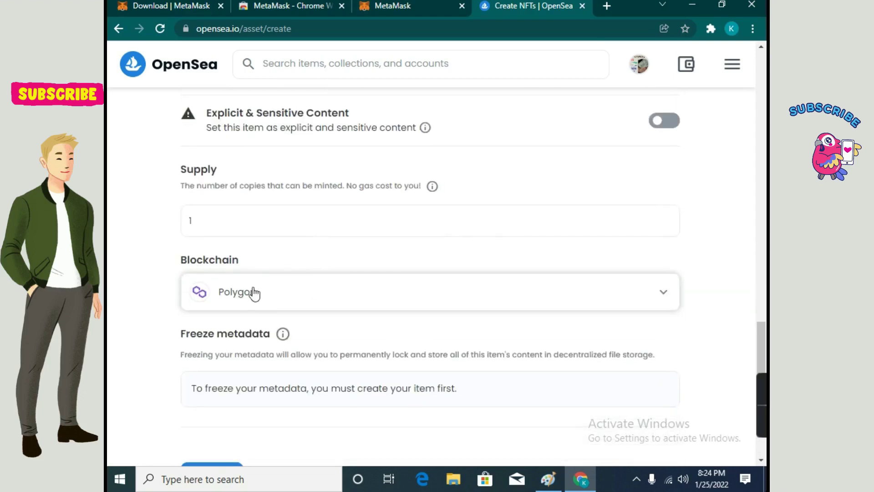
scroll(254, 293, up, 10)
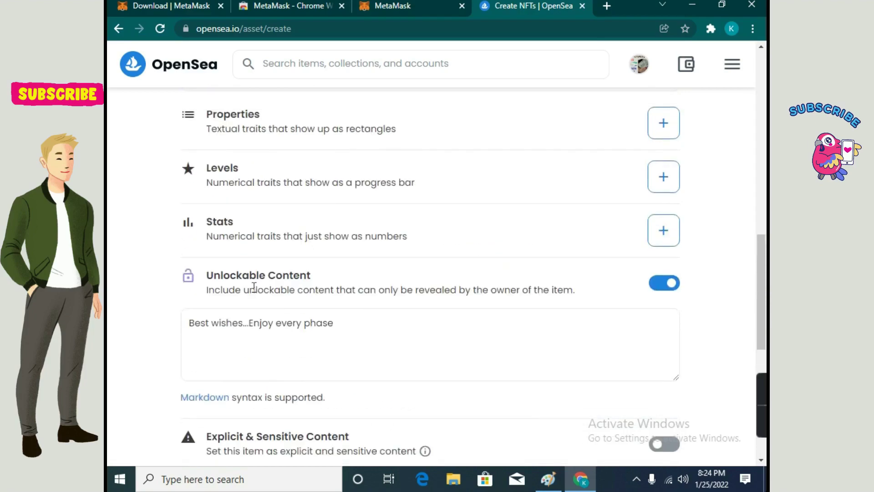
scroll(253, 293, up, 9)
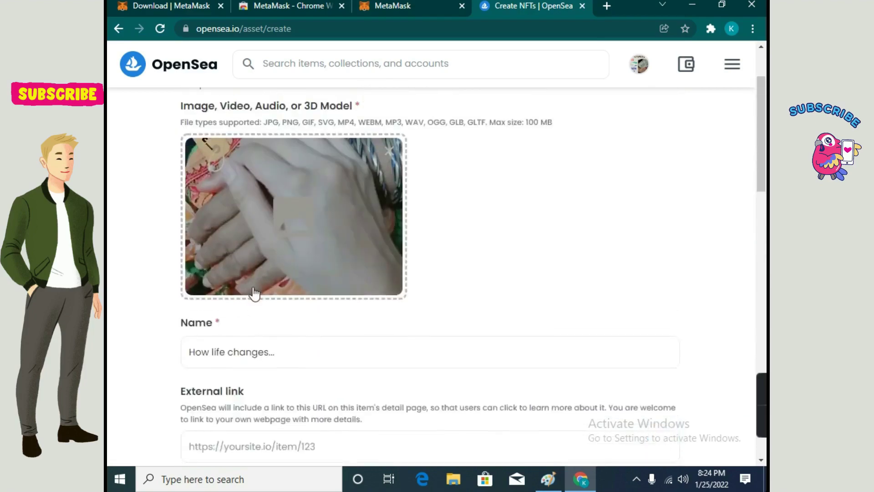
scroll(259, 287, down, 7)
scroll(262, 283, down, 15)
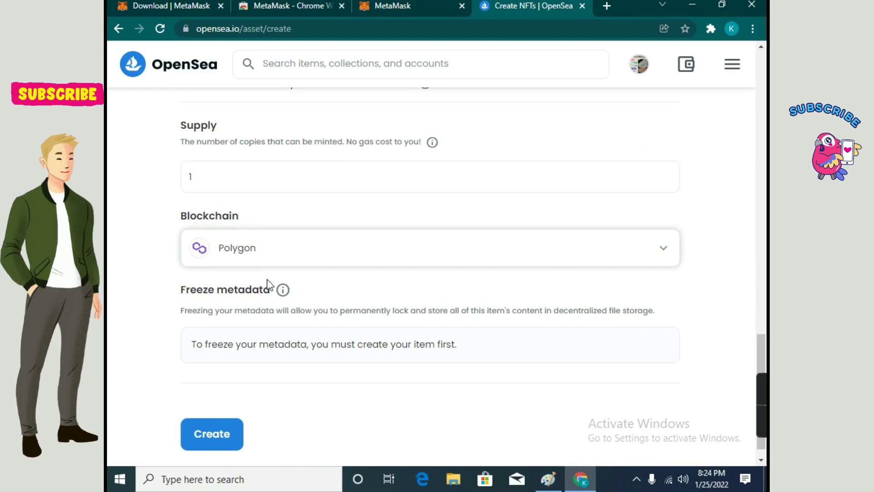
scroll(272, 283, down, 1)
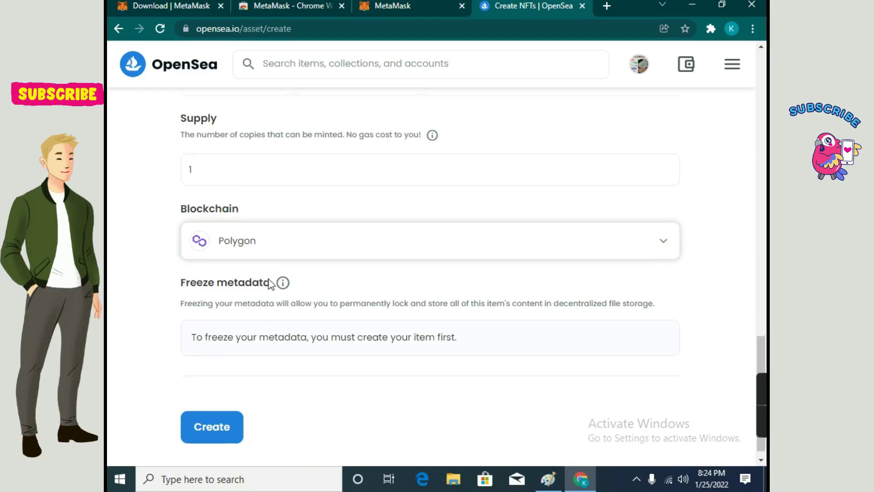
click(221, 425)
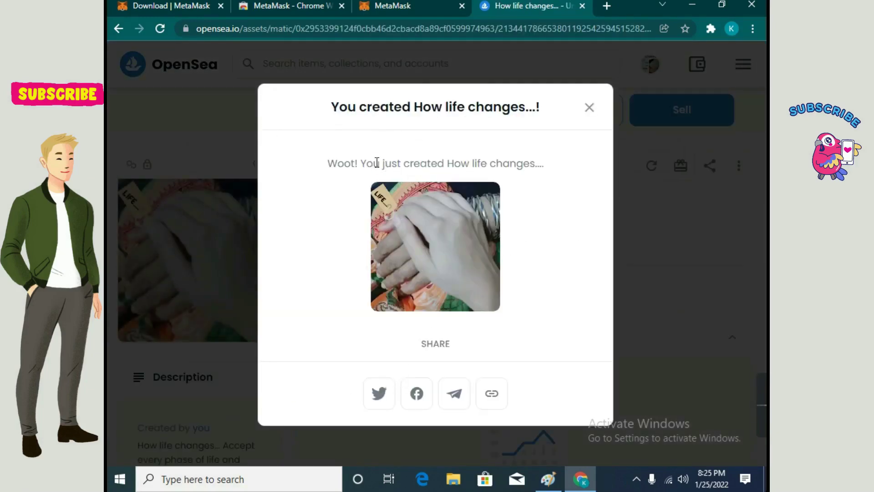
drag(374, 163, 544, 159)
click(565, 163)
click(589, 108)
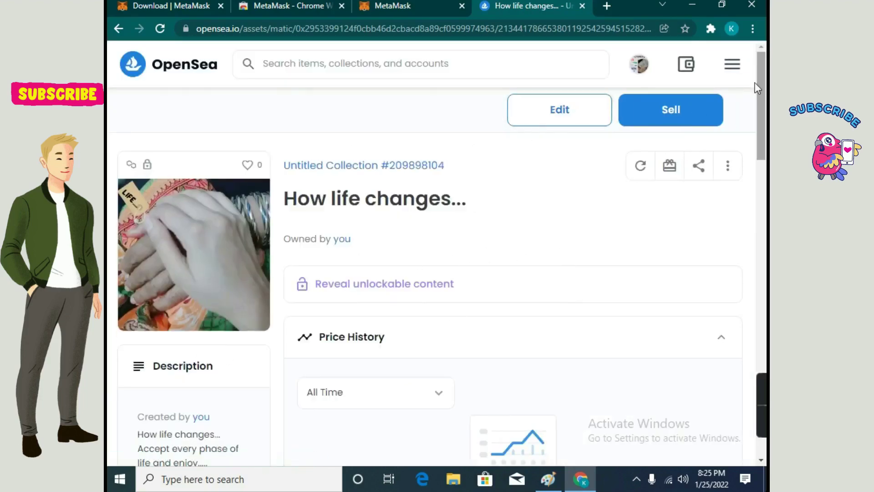
Step: Examine the new item's page, including its description, collection information, price history, listings and offers
scroll(380, 236, down, 5)
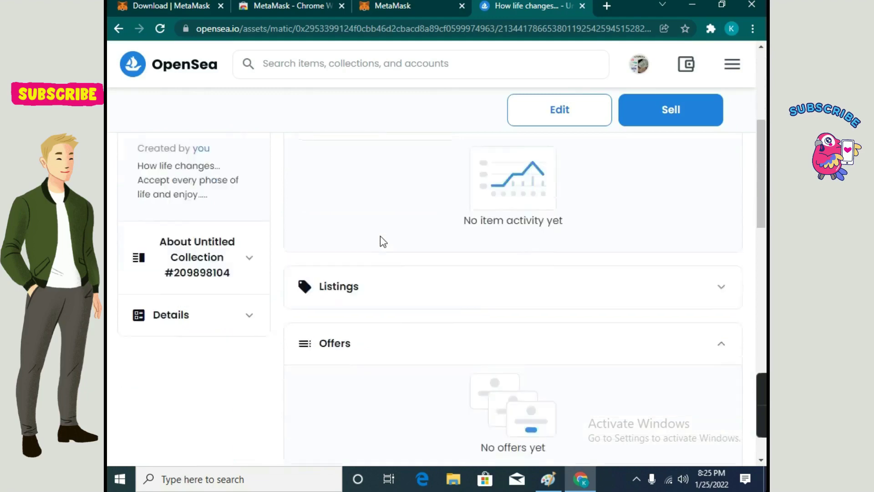
scroll(381, 239, up, 7)
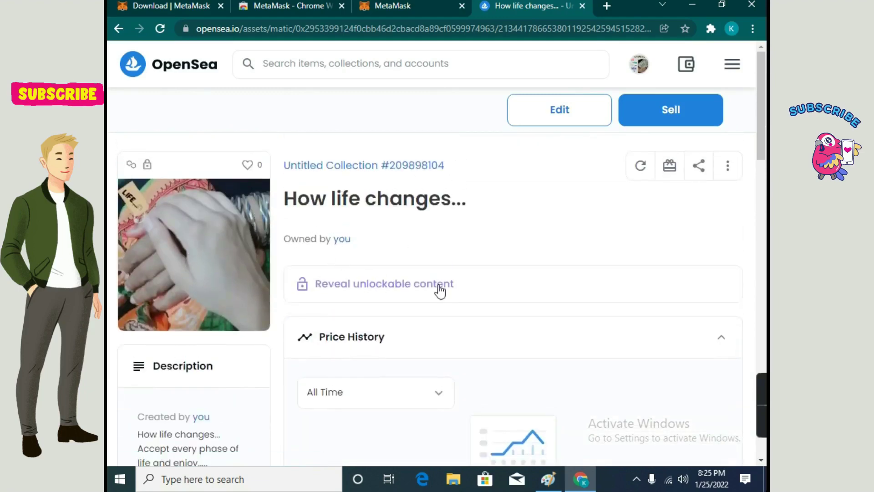
scroll(392, 295, down, 1)
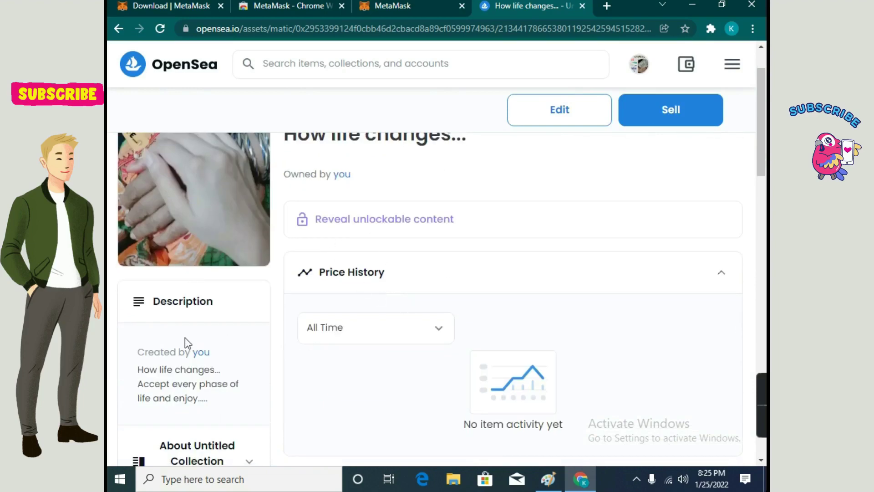
scroll(185, 338, down, 1)
drag(142, 301, 259, 324)
click(267, 283)
scroll(248, 289, down, 3)
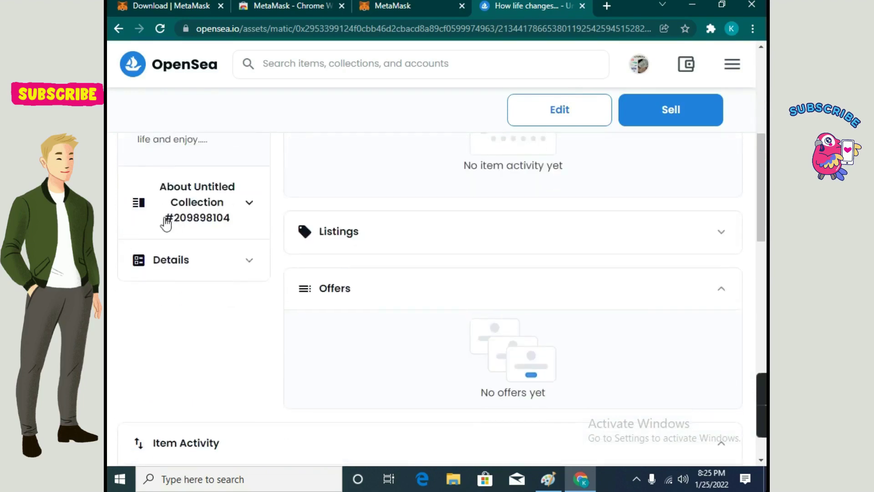
click(194, 220)
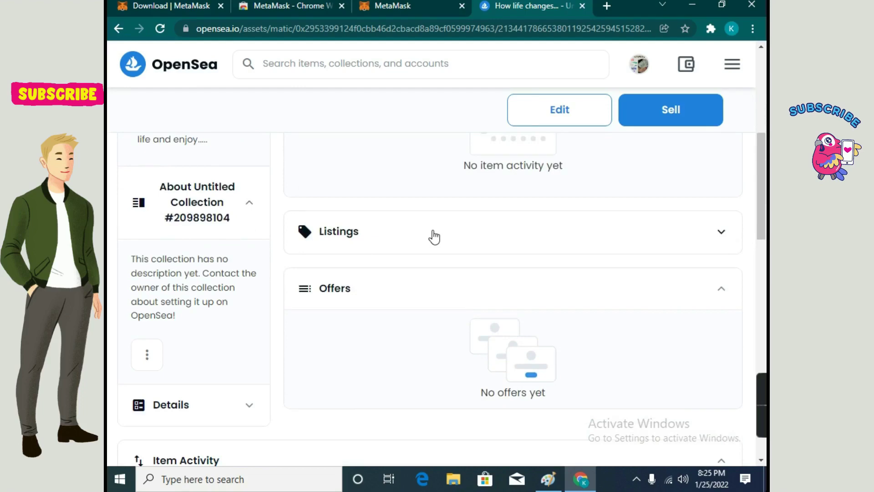
scroll(433, 237, down, 10)
scroll(269, 238, up, 15)
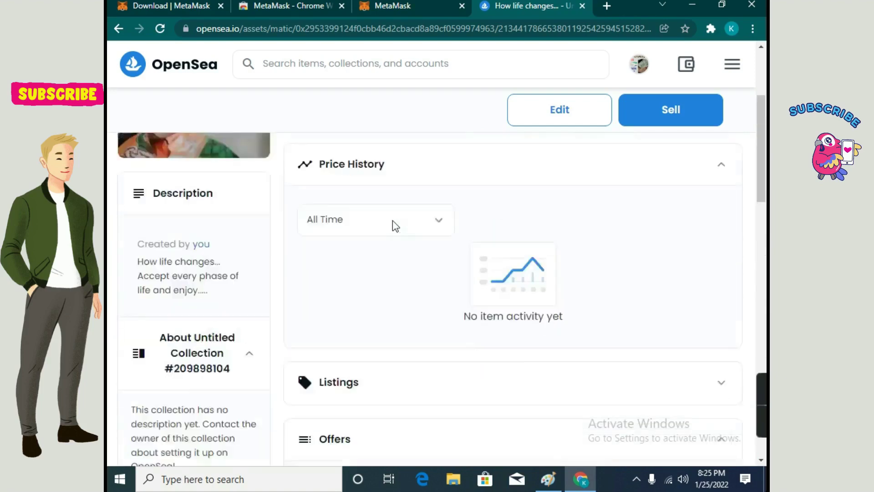
scroll(393, 220, up, 4)
Step: Start listing the "How life changes..." item for sale and set its price to 1 ETH
click(671, 112)
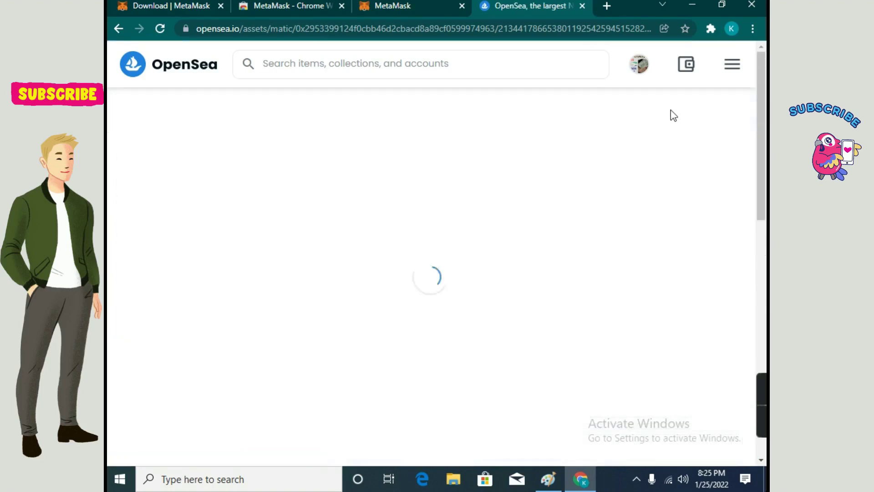
mouse_move(758, 430)
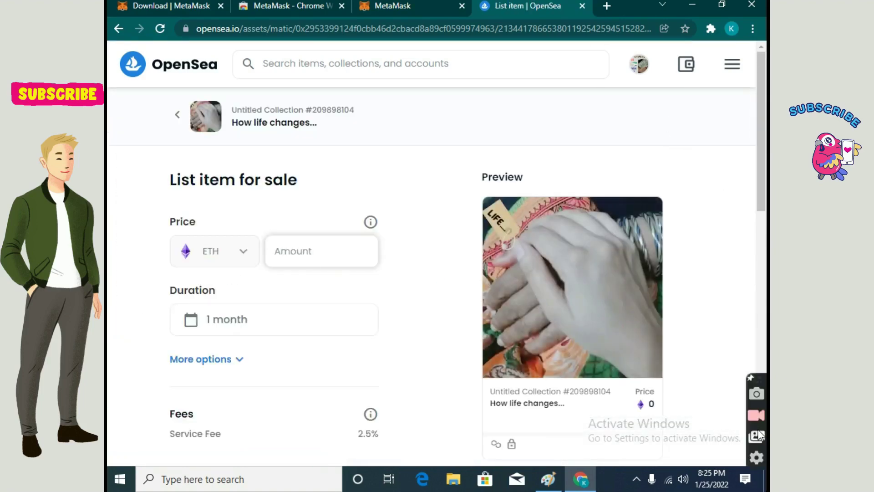
click(756, 414)
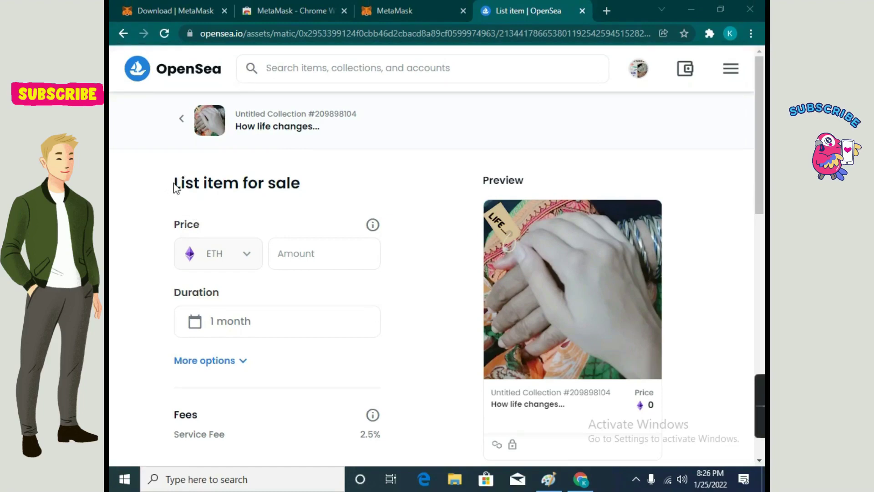
drag(175, 187, 318, 163)
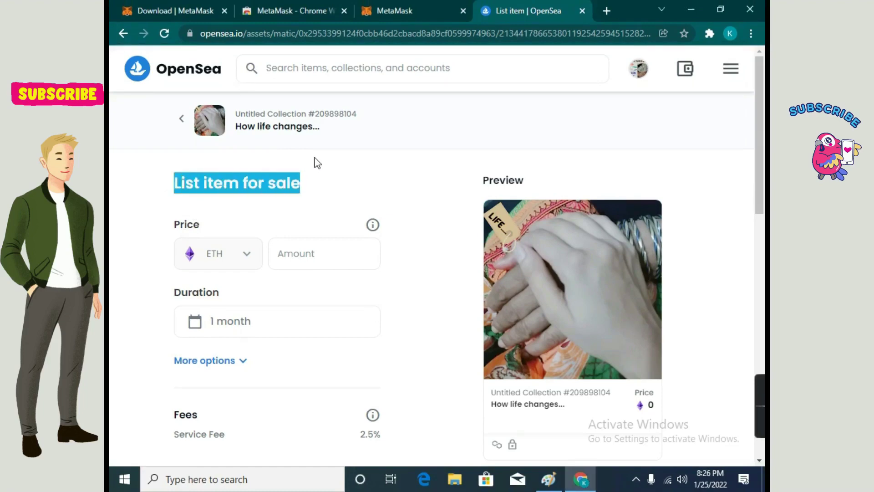
click(316, 157)
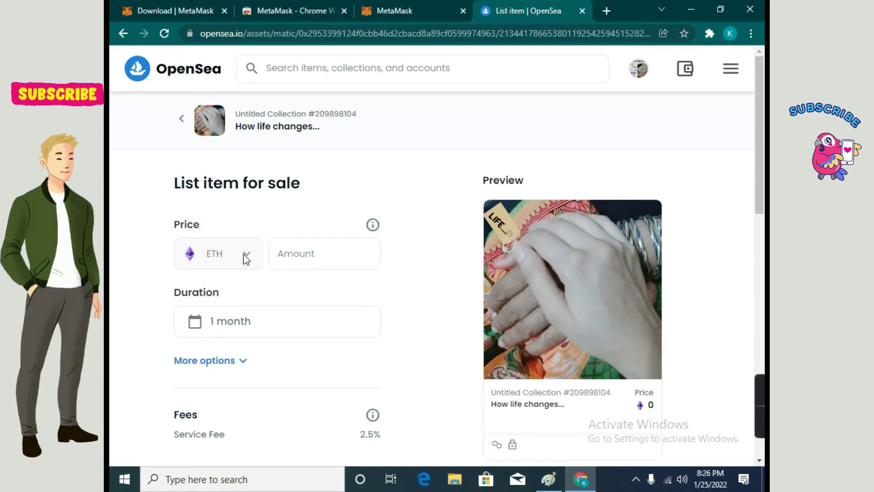
click(274, 259)
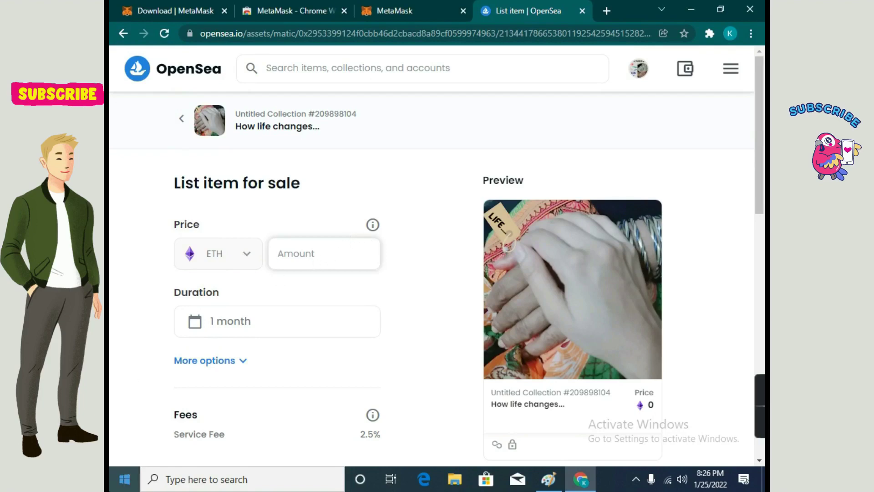
text(1)
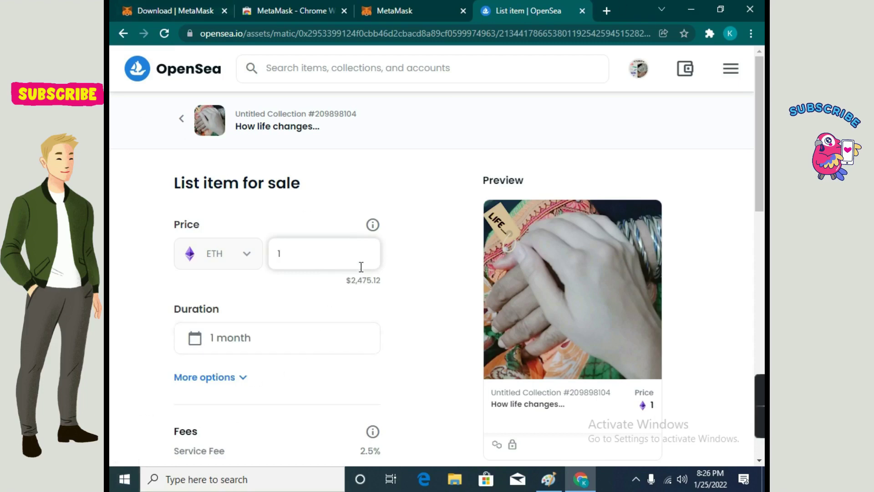
Step: Copy the listing price's dollar equivalent and search Google in a new tab for "$2,475.12 in pakistani rupee"
drag(349, 284, 384, 288)
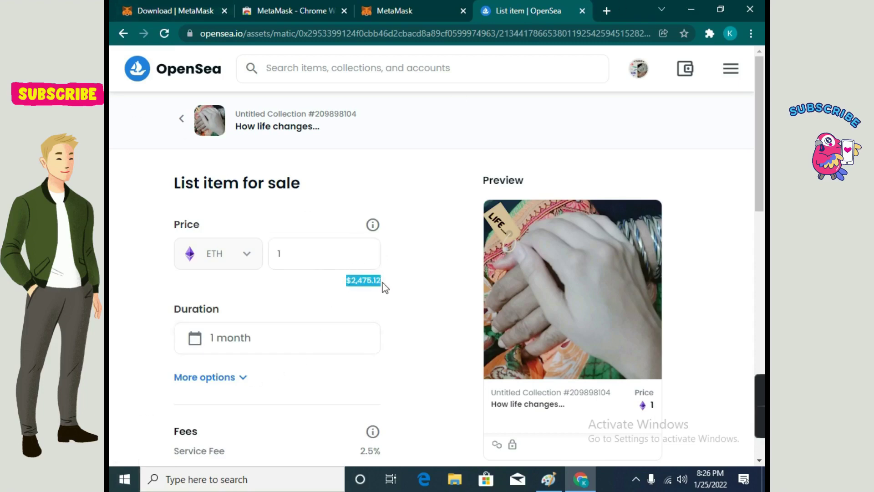
right_click(378, 280)
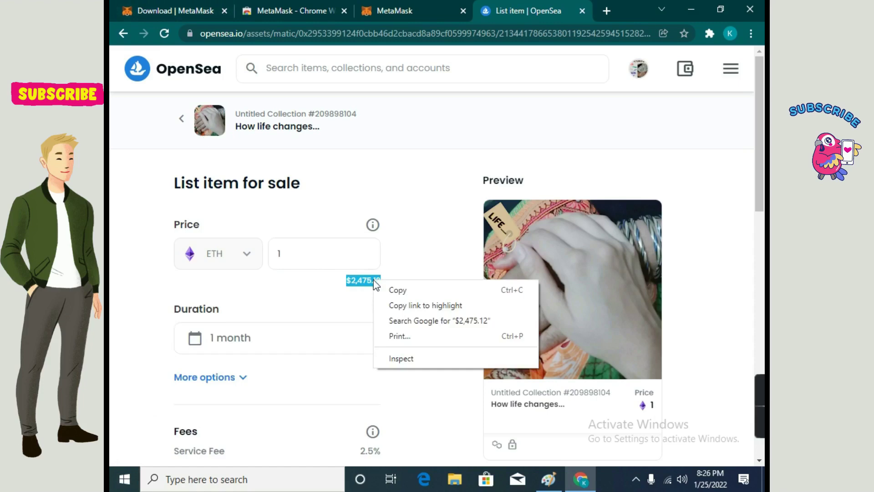
click(425, 292)
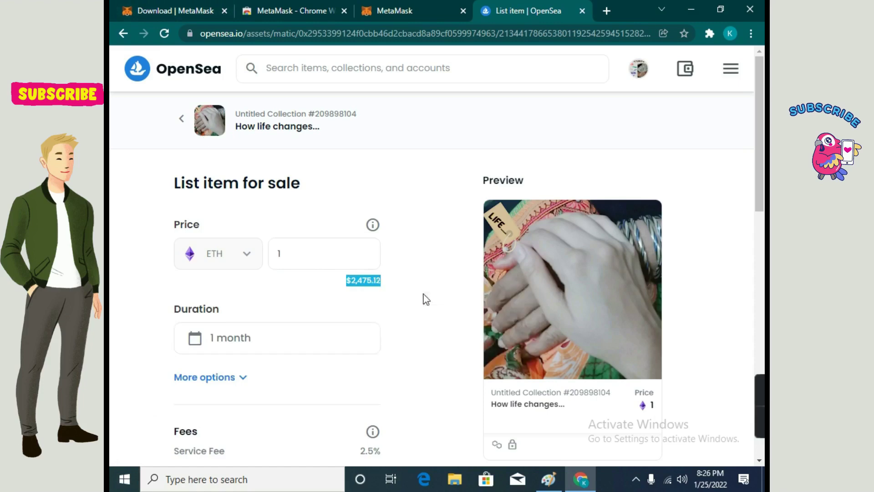
click(607, 11)
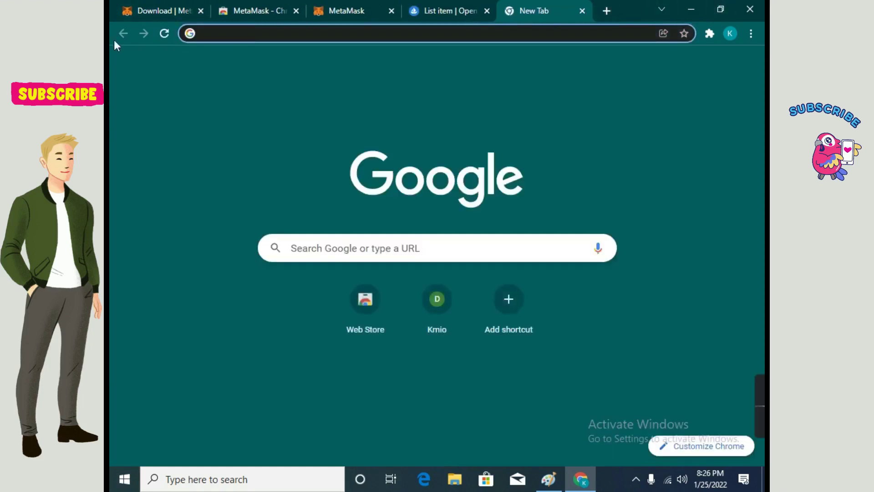
key(ctrl+v)
text(in pakista)
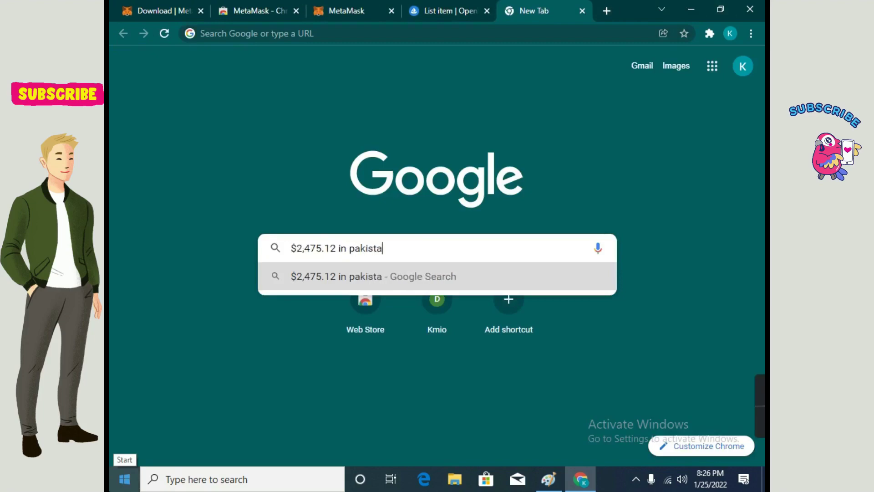
text(ni rupee)
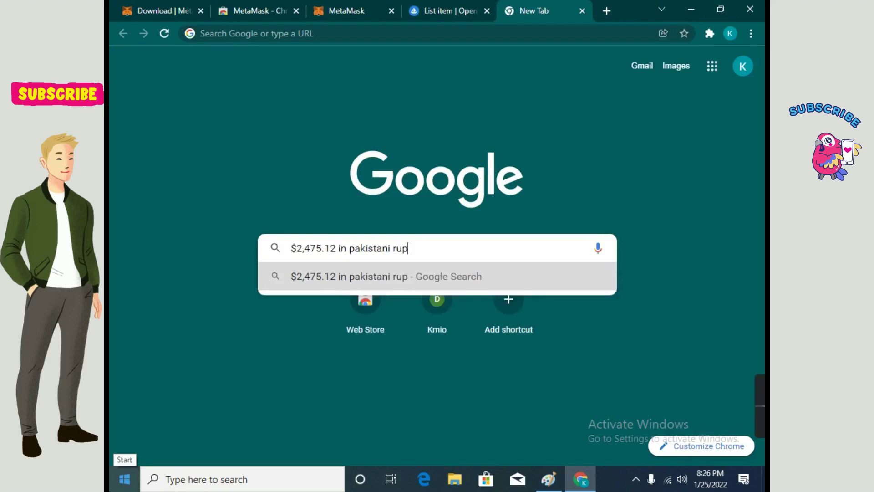
key(Return)
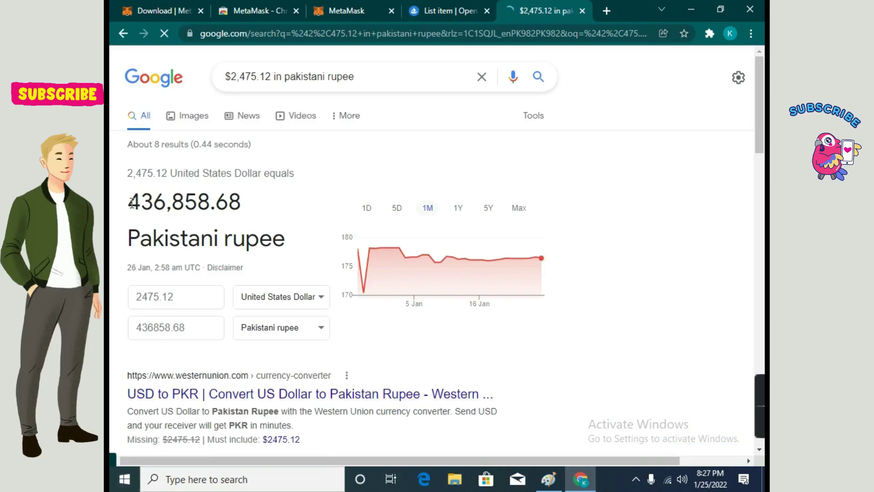
drag(131, 202, 263, 221)
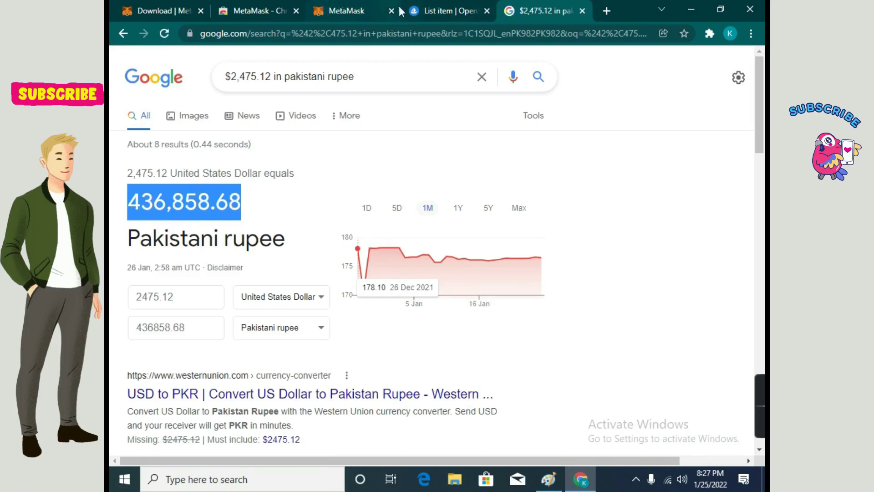
Step: Return to the item's listing form on OpenSea and set the price to 0.03 ETH
click(444, 7)
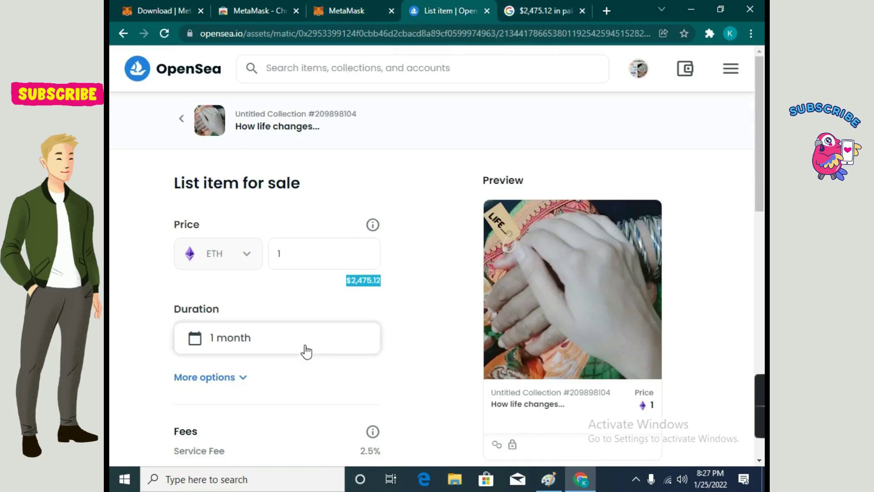
click(355, 247)
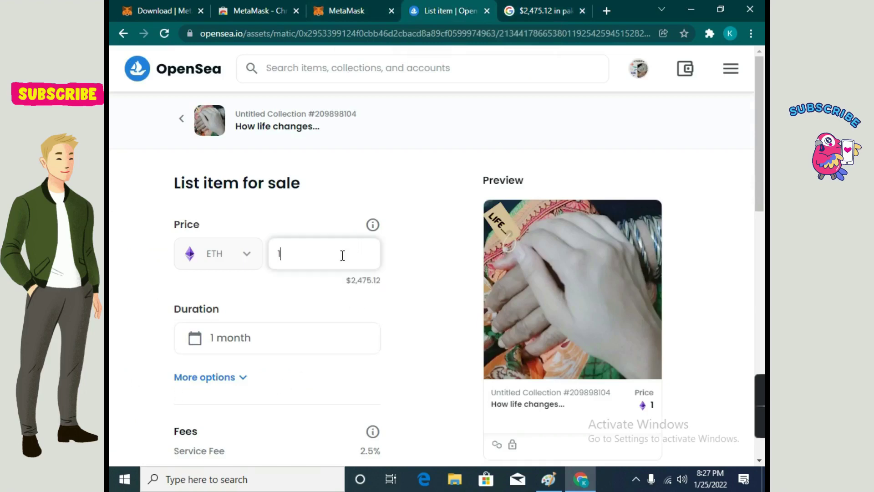
key(BackSpace)
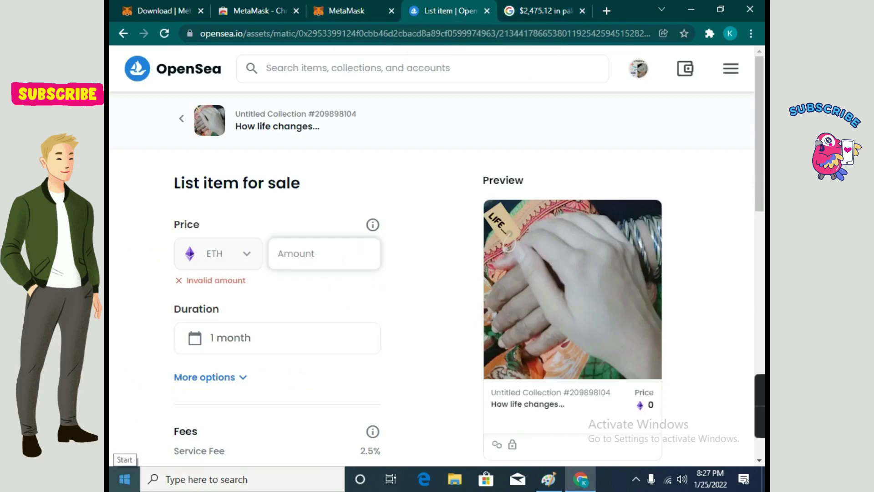
text(0)
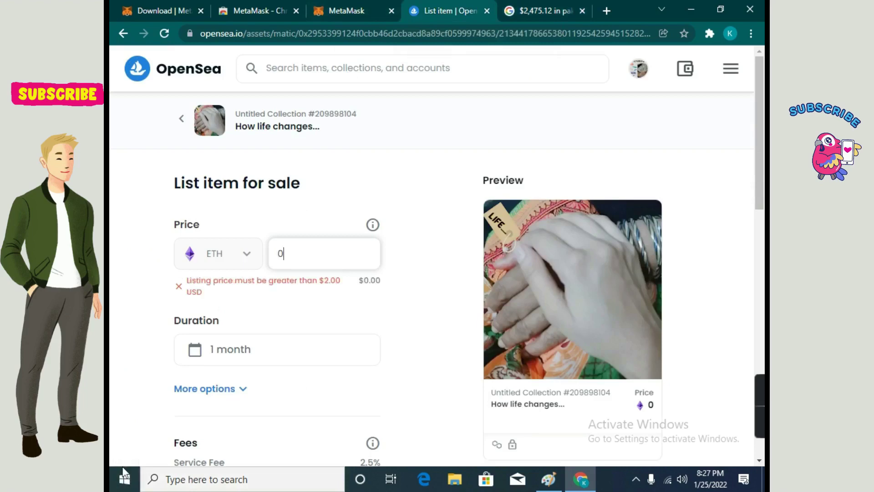
text(.03)
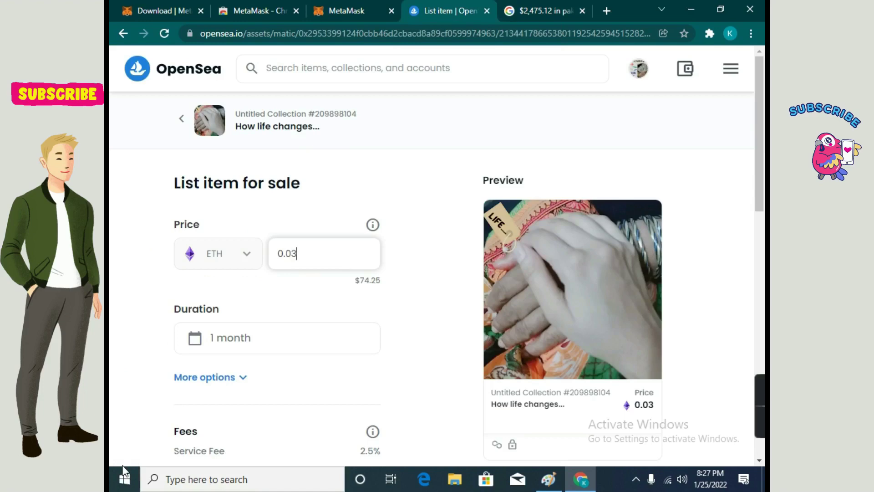
Step: Copy the dollar equivalent shown for the listing price
click(357, 283)
drag(357, 283, 395, 282)
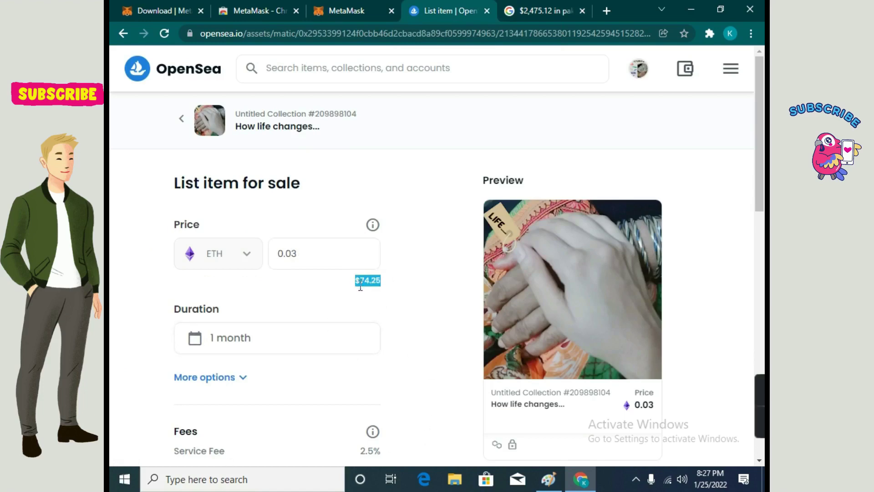
click(403, 290)
drag(353, 279, 394, 290)
click(411, 293)
drag(354, 279, 378, 287)
right_click(376, 285)
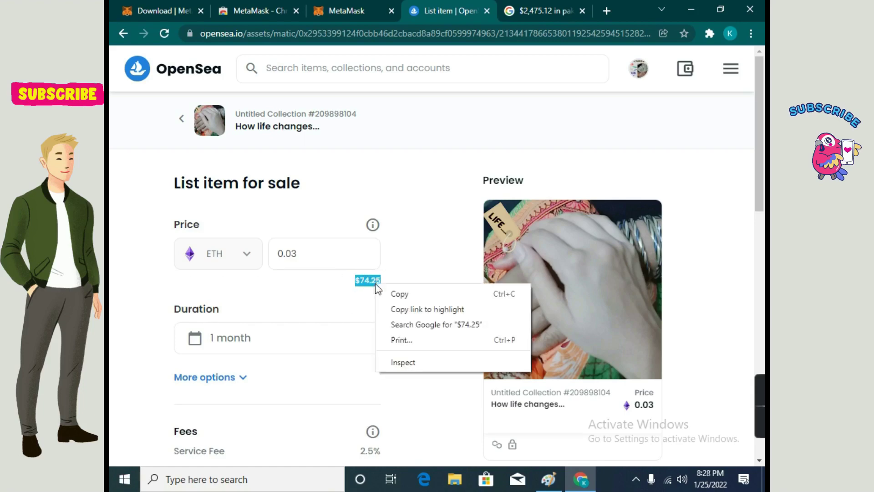
click(411, 292)
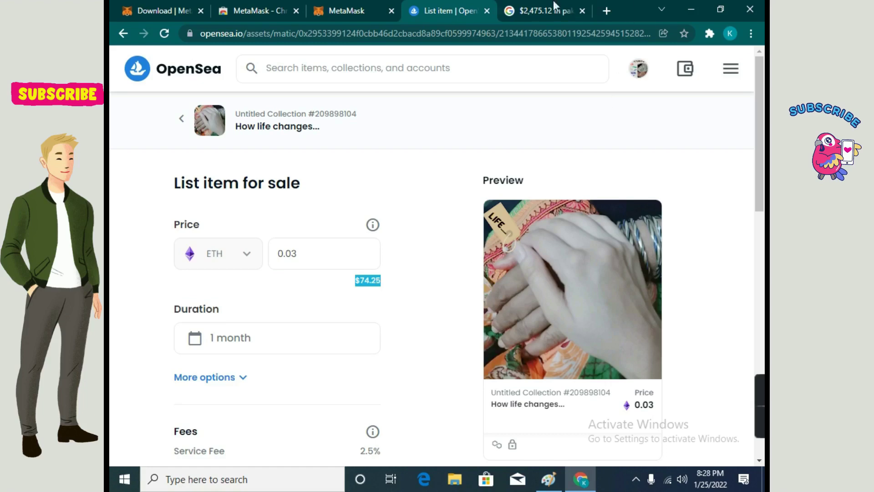
Step: Switch to the Google results and search for "$74.25 in pakistani rupee", replacing the earlier dollar amount with the copied one
click(538, 5)
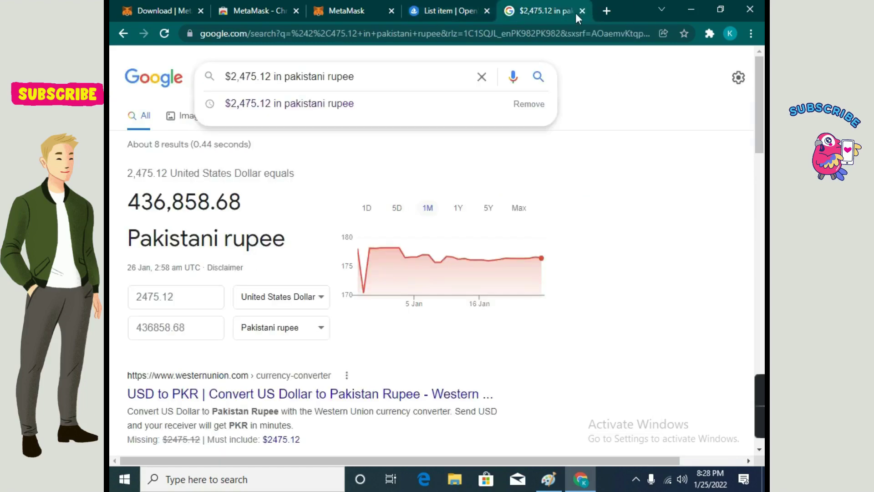
click(272, 76)
key(BackSpace)
key(BackSpace)
key(BackSpace)
key(BackSpace)
key(BackSpace)
key(BackSpace)
key(BackSpace)
key(BackSpace)
key(BackSpace)
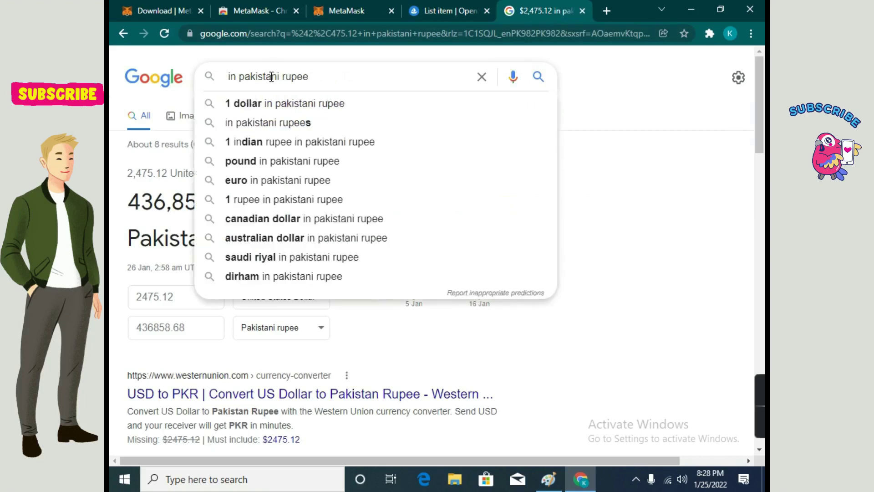
key(ctrl+v)
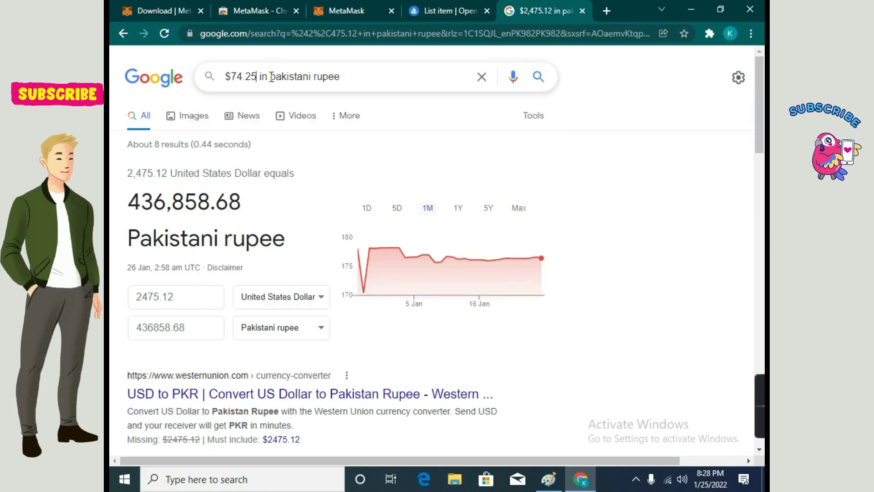
key(Return)
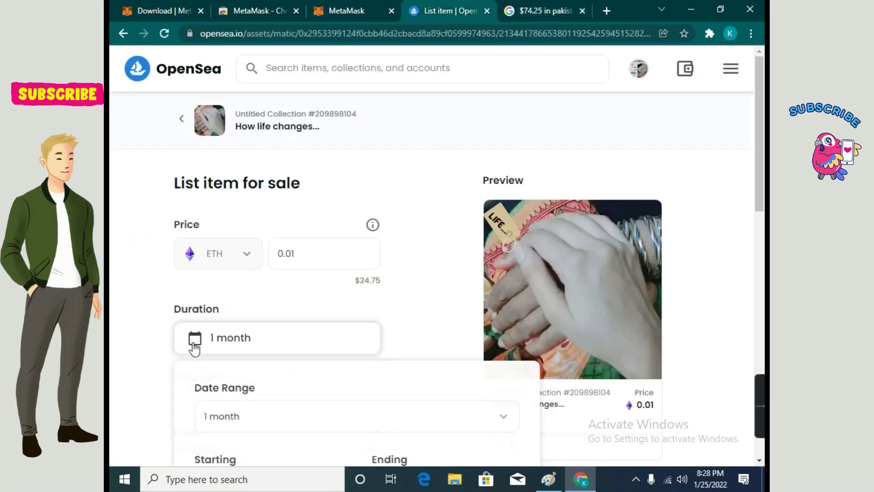
Step: Examine the listing duration settings, including the starting and ending dates, calendar and times
scroll(263, 358, down, 4)
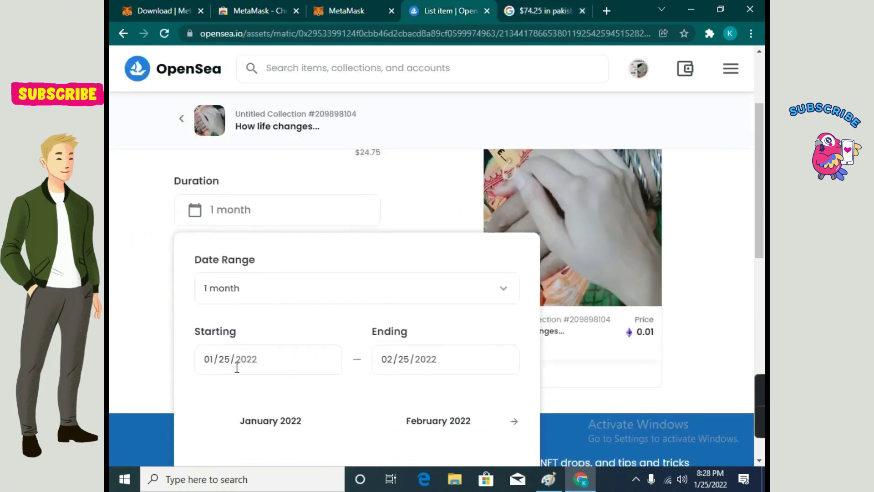
scroll(273, 350, down, 4)
scroll(222, 335, up, 1)
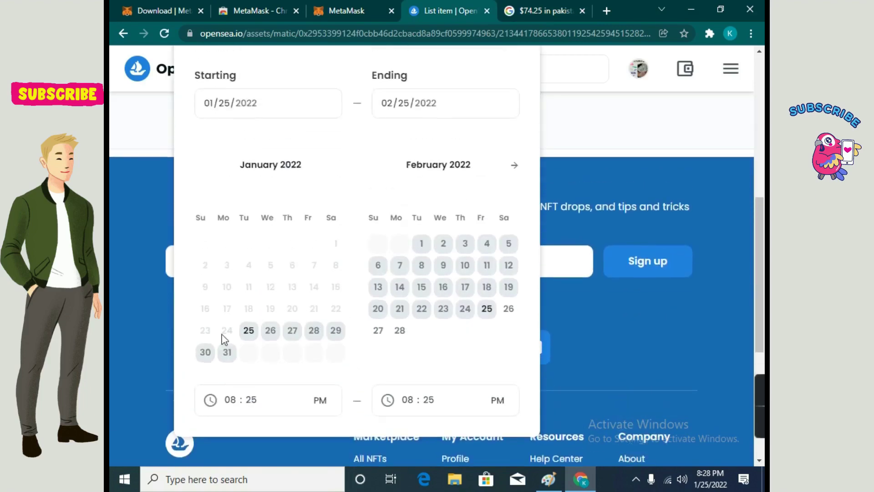
scroll(386, 257, up, 1)
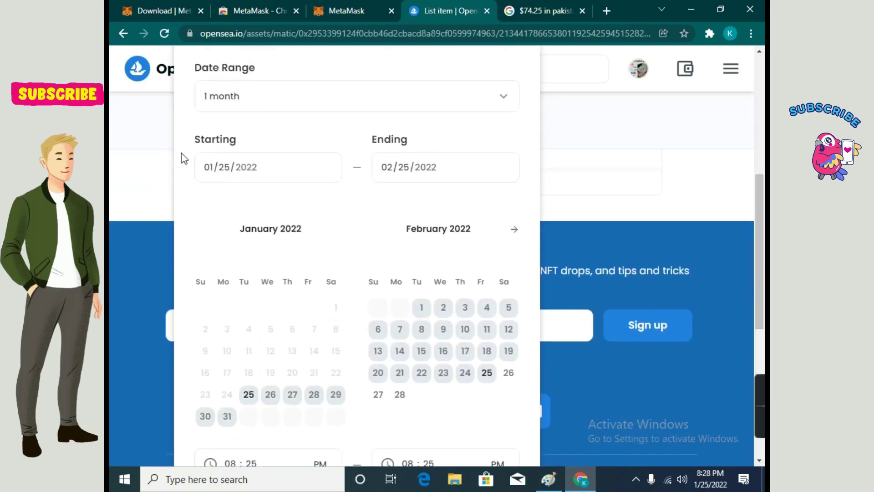
click(214, 167)
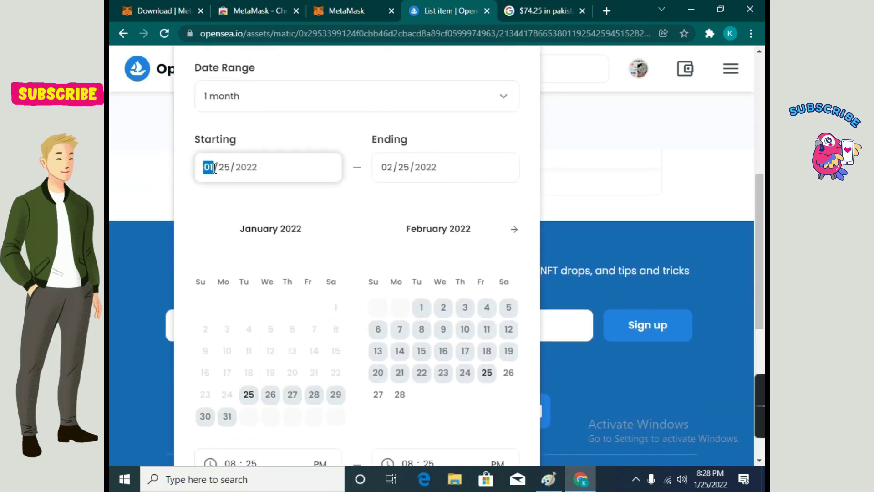
click(395, 168)
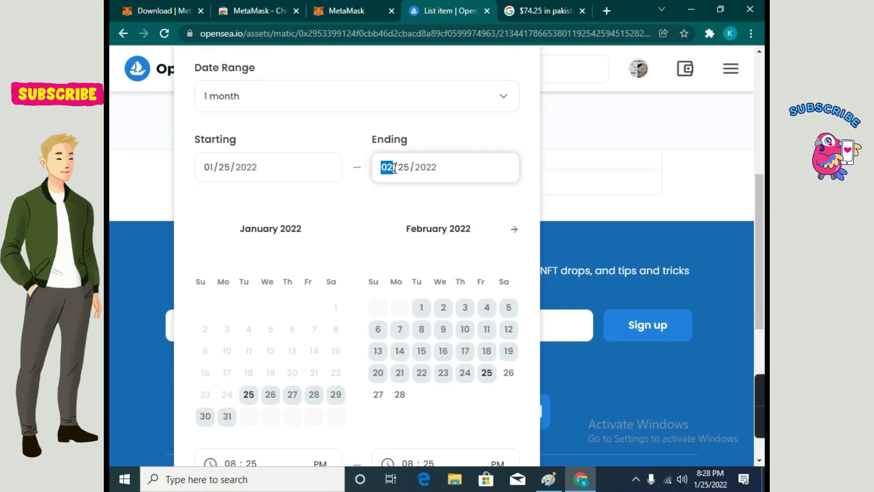
scroll(332, 268, down, 2)
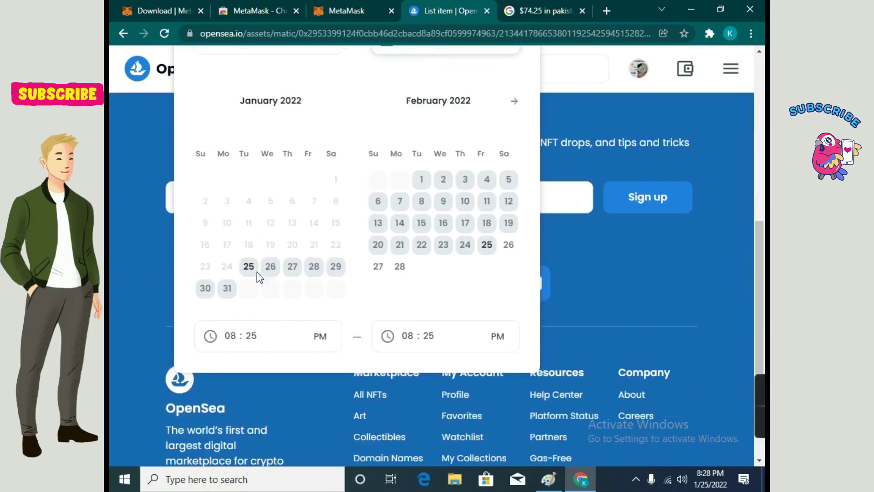
scroll(346, 326, up, 7)
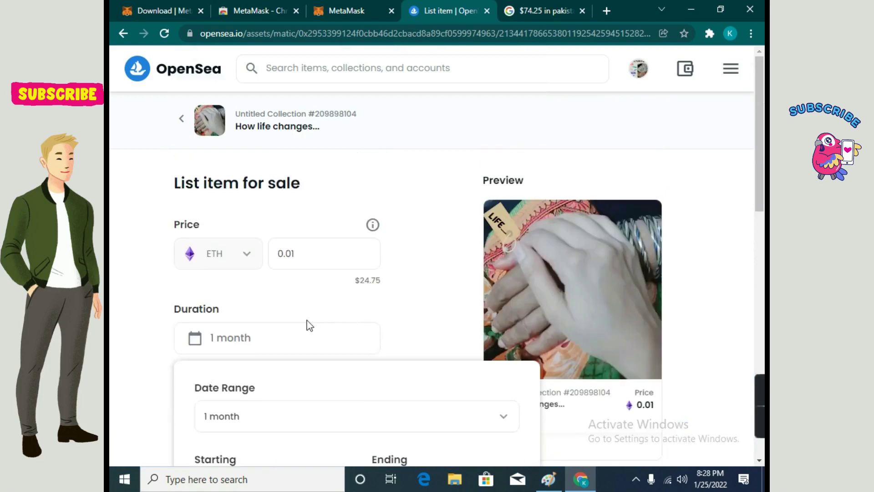
Step: Review the preset date ranges available for the listing duration, and close the duration settings
scroll(319, 337, down, 2)
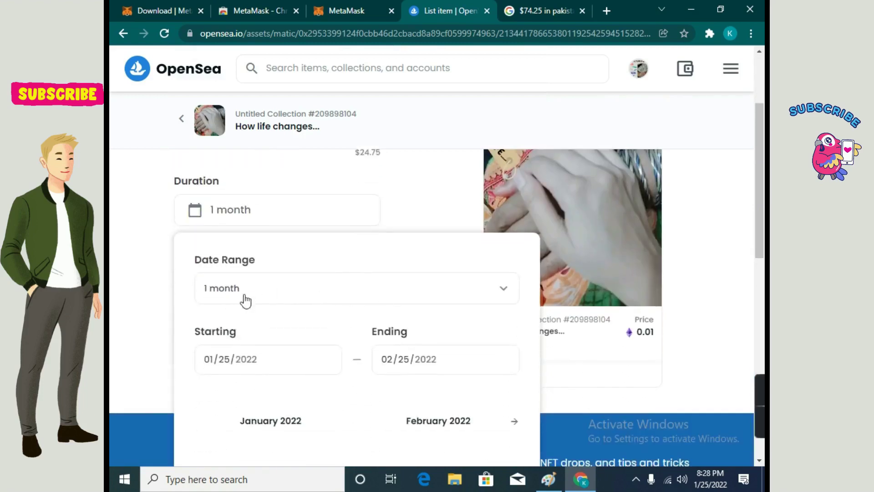
click(499, 294)
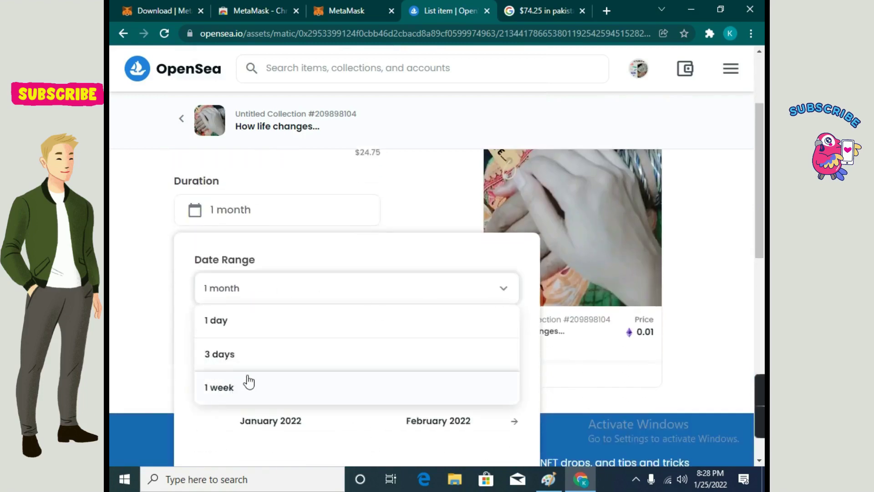
scroll(255, 375, down, 1)
scroll(262, 369, up, 3)
click(460, 252)
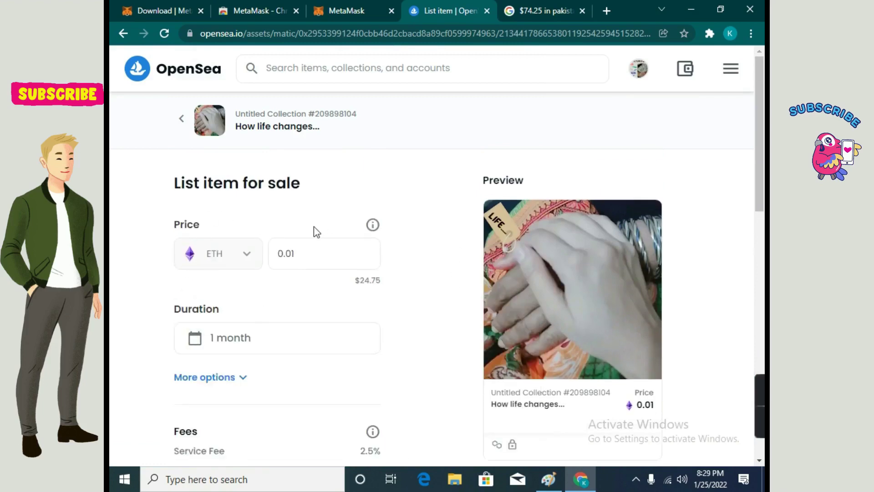
Step: Examine the service fee percentage in the listing's Fees section
scroll(296, 230, down, 1)
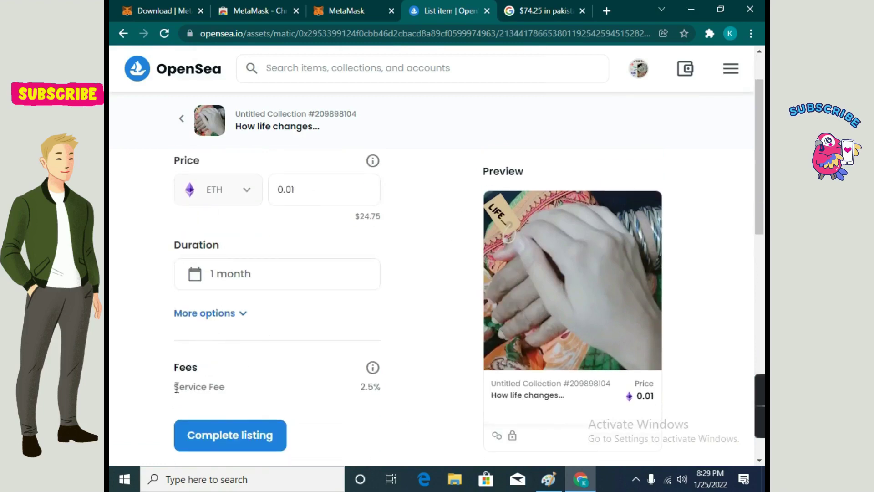
drag(176, 387, 267, 401)
drag(376, 384, 383, 388)
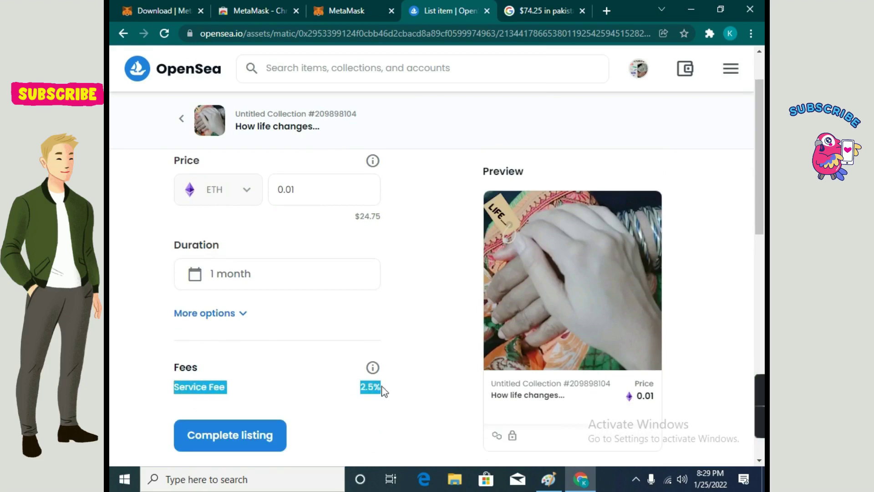
click(397, 390)
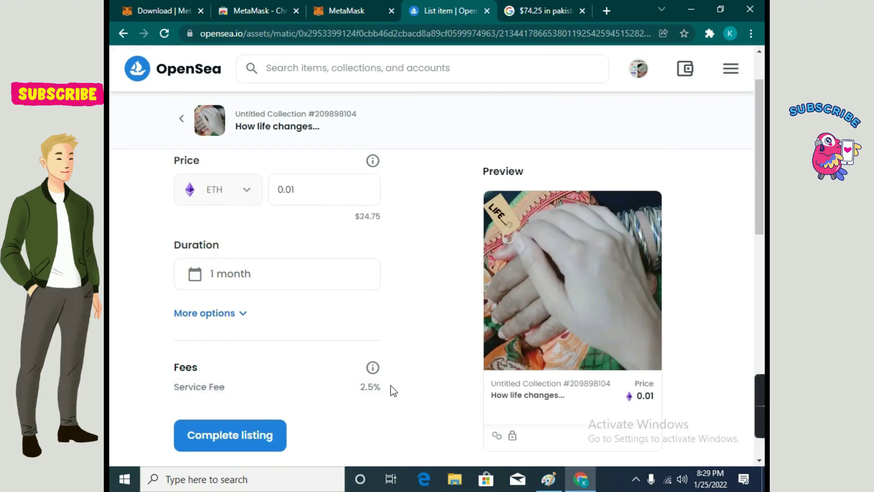
drag(360, 385, 446, 400)
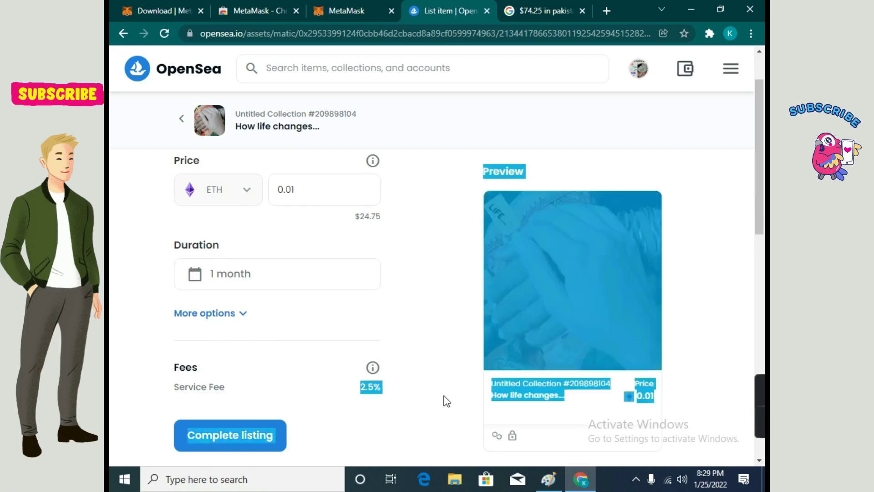
click(445, 399)
Step: Submit the listing form and check the item's dollar price in the listing completion dialog
scroll(331, 383, down, 5)
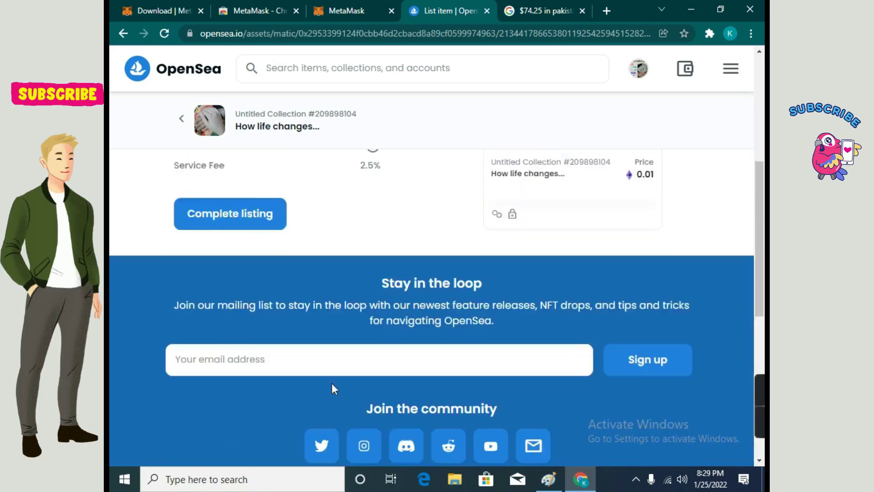
scroll(345, 379, up, 2)
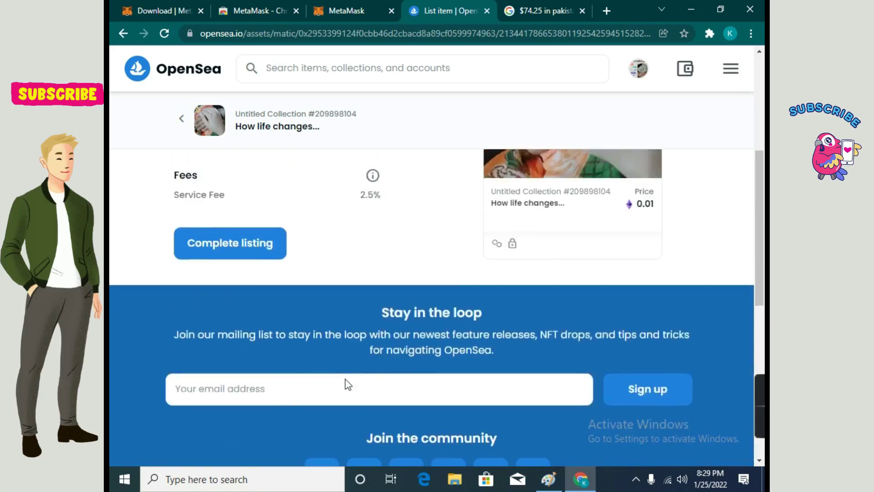
click(209, 242)
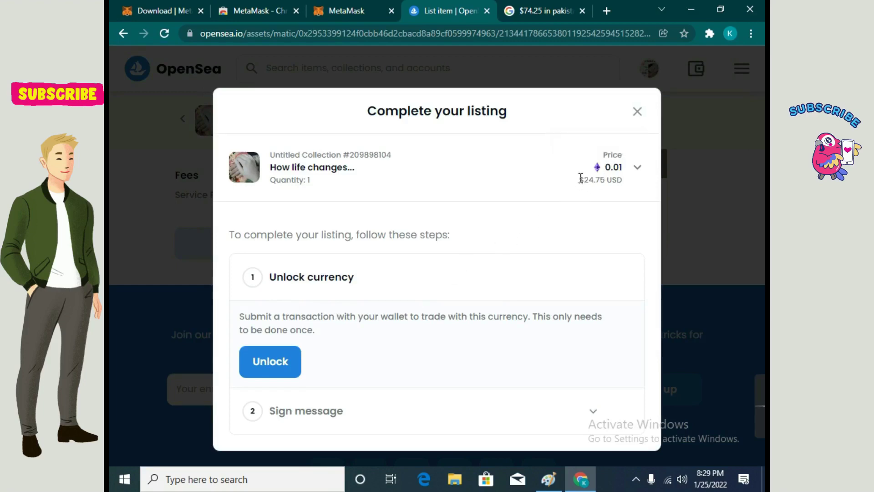
drag(580, 178, 620, 182)
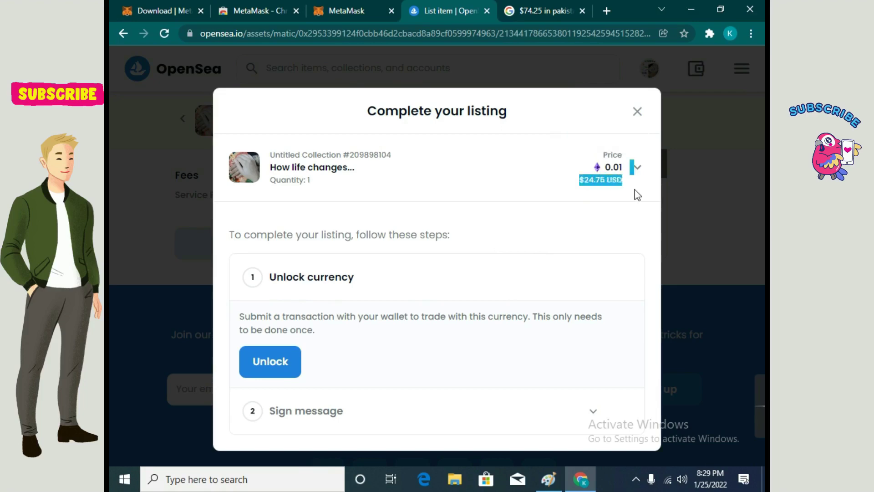
Step: Unlock the currency for trading and sign the Wrapped Ether signature request in MetaMask
click(283, 368)
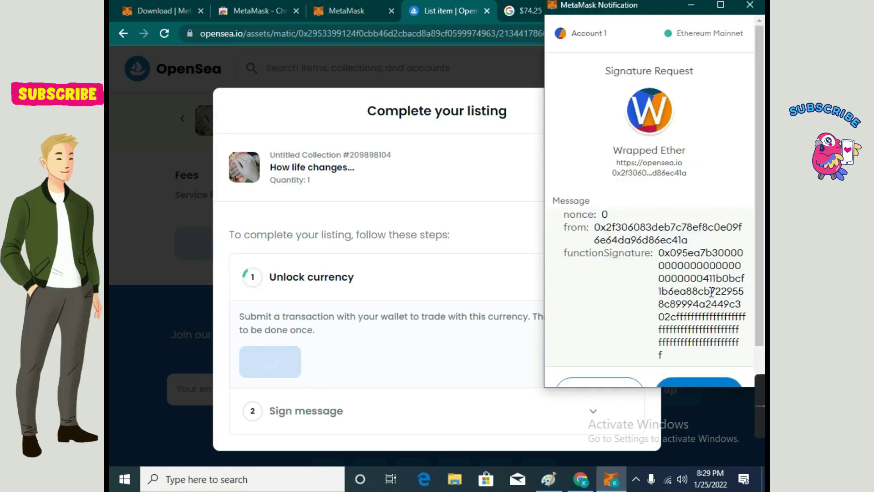
scroll(669, 314, down, 1)
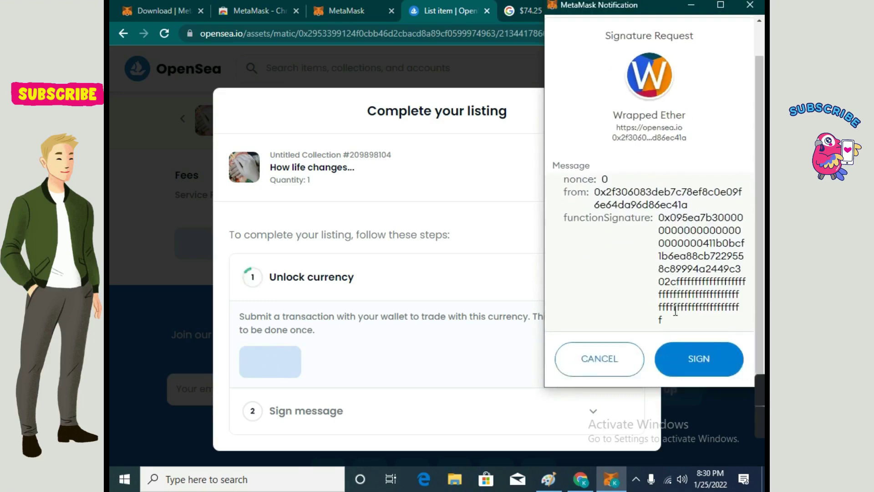
click(700, 364)
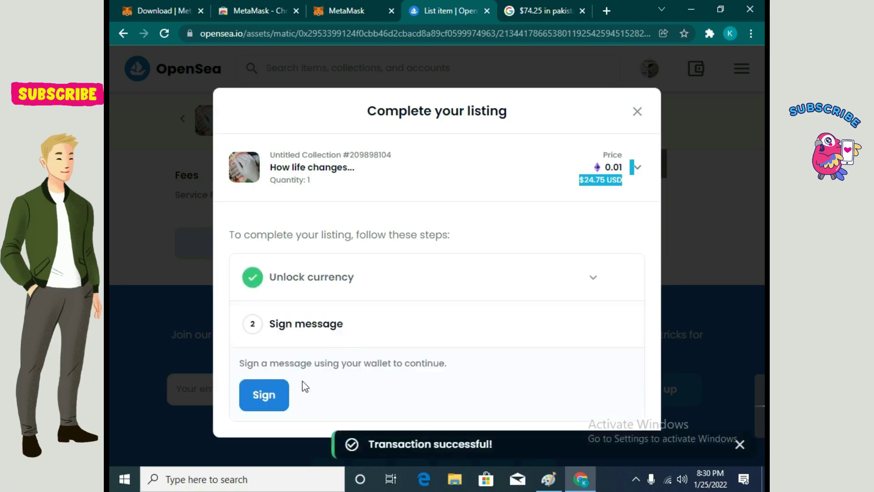
Step: Request the wallet signature for the listing's Sign message step
click(275, 401)
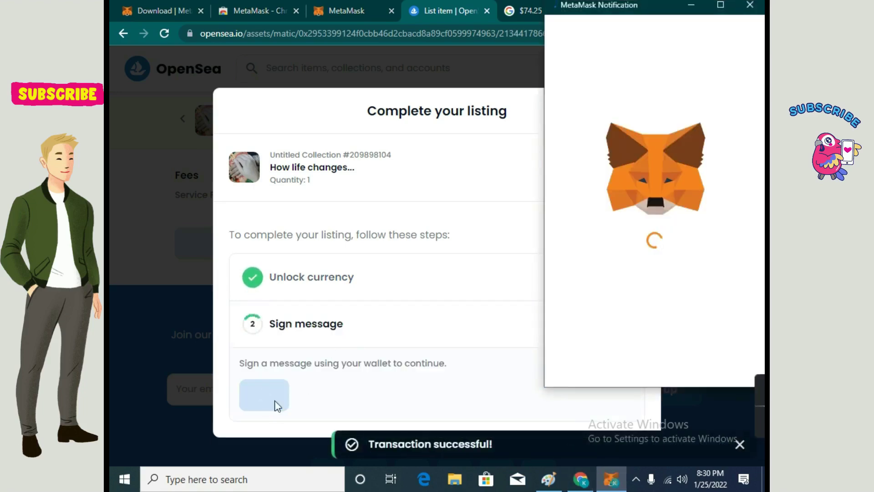